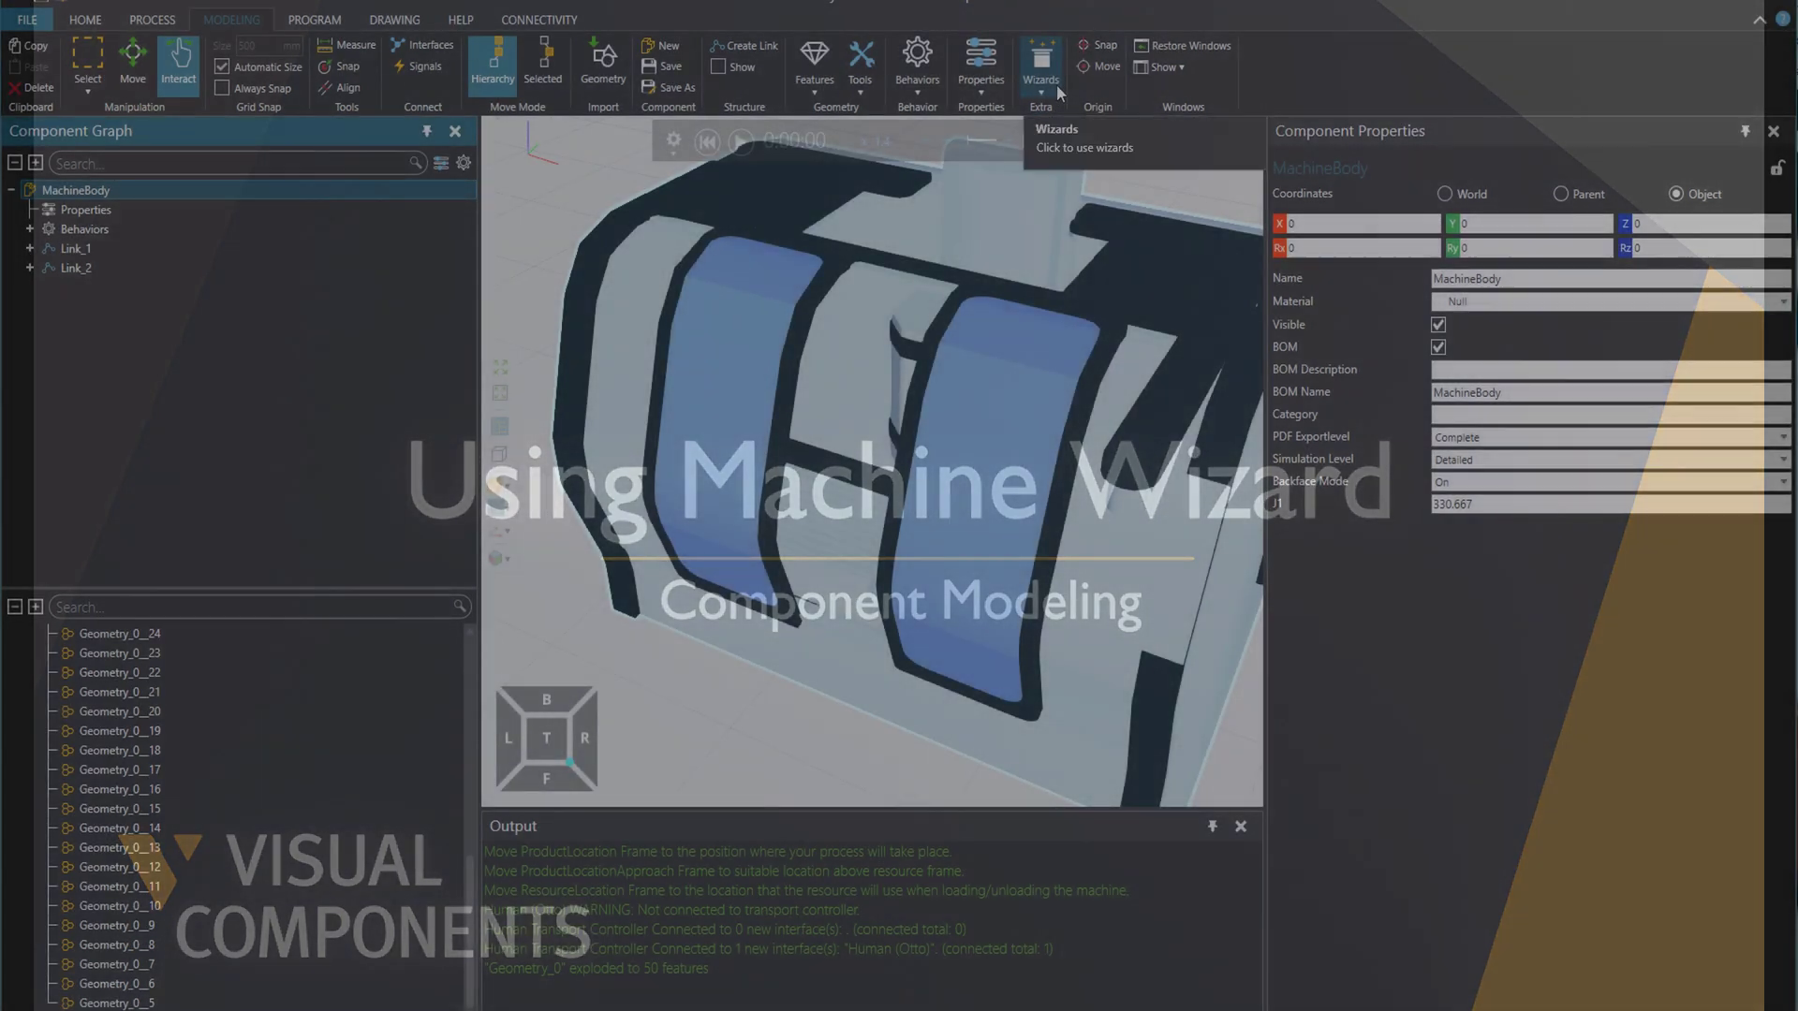
# Step: Run the Machine wizard on MachineBody with Door Joint set to J1
pyautogui.click(1057, 85)
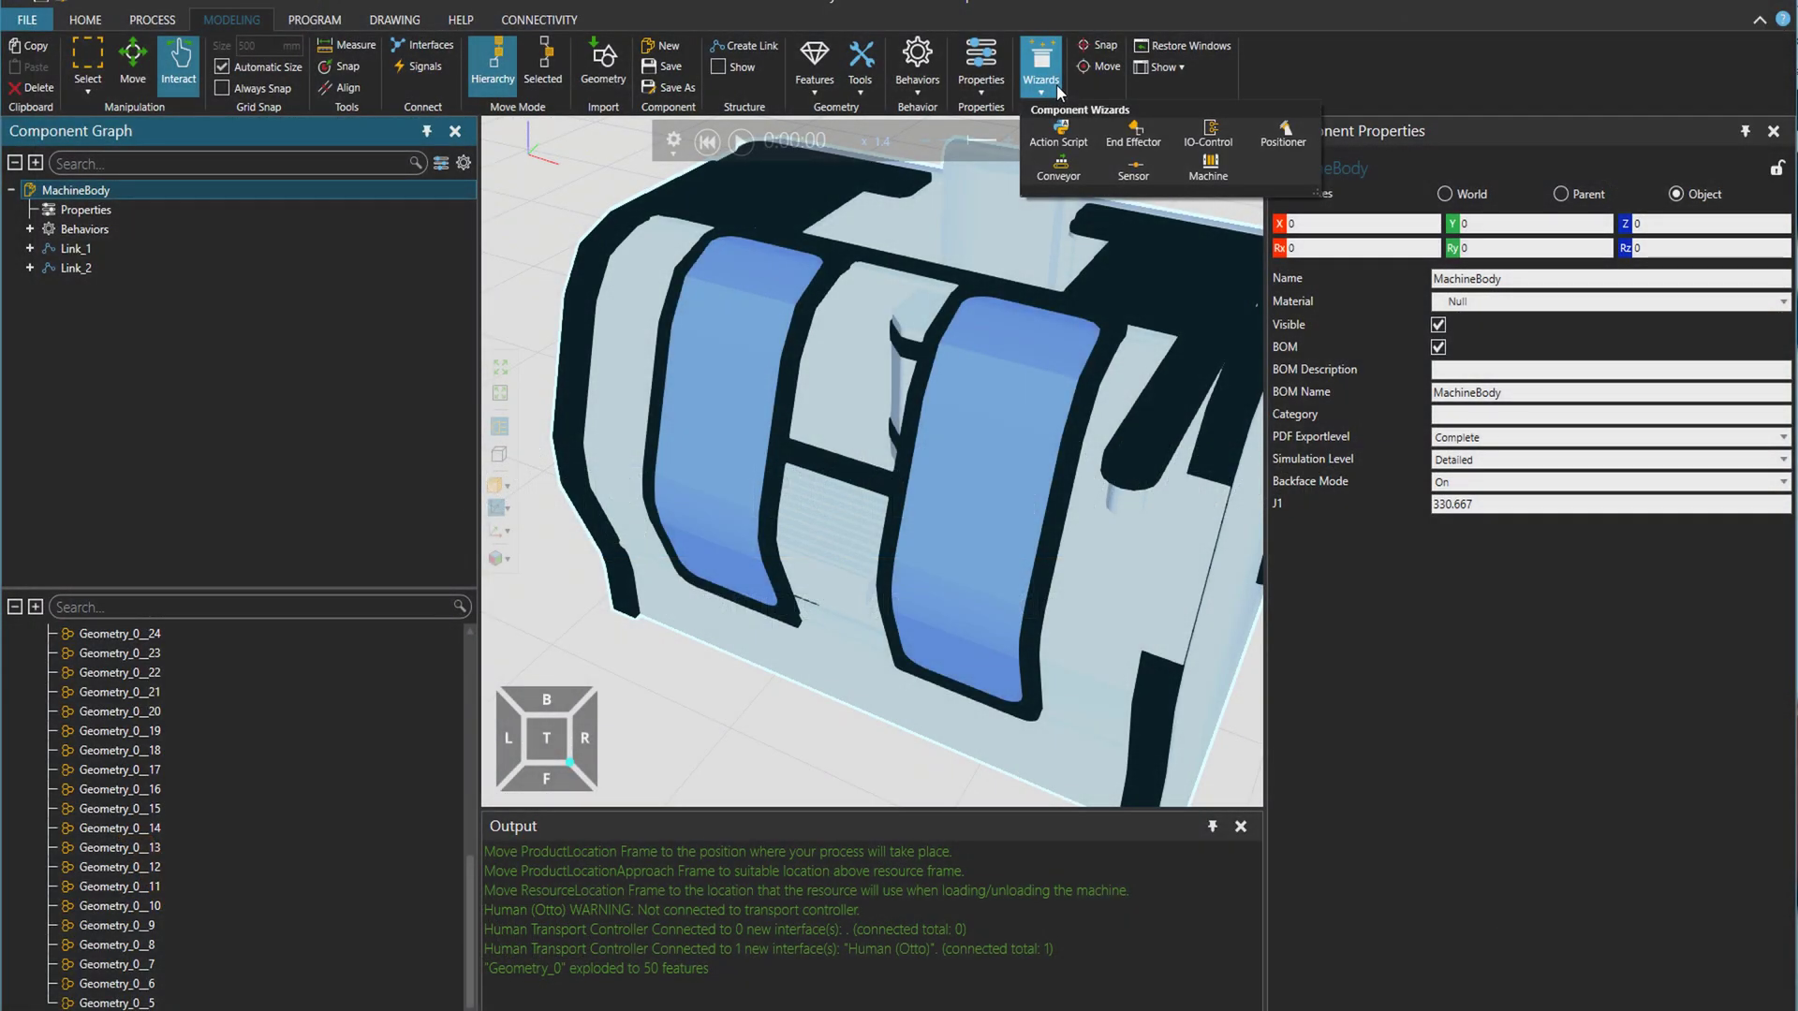
pyautogui.click(1208, 167)
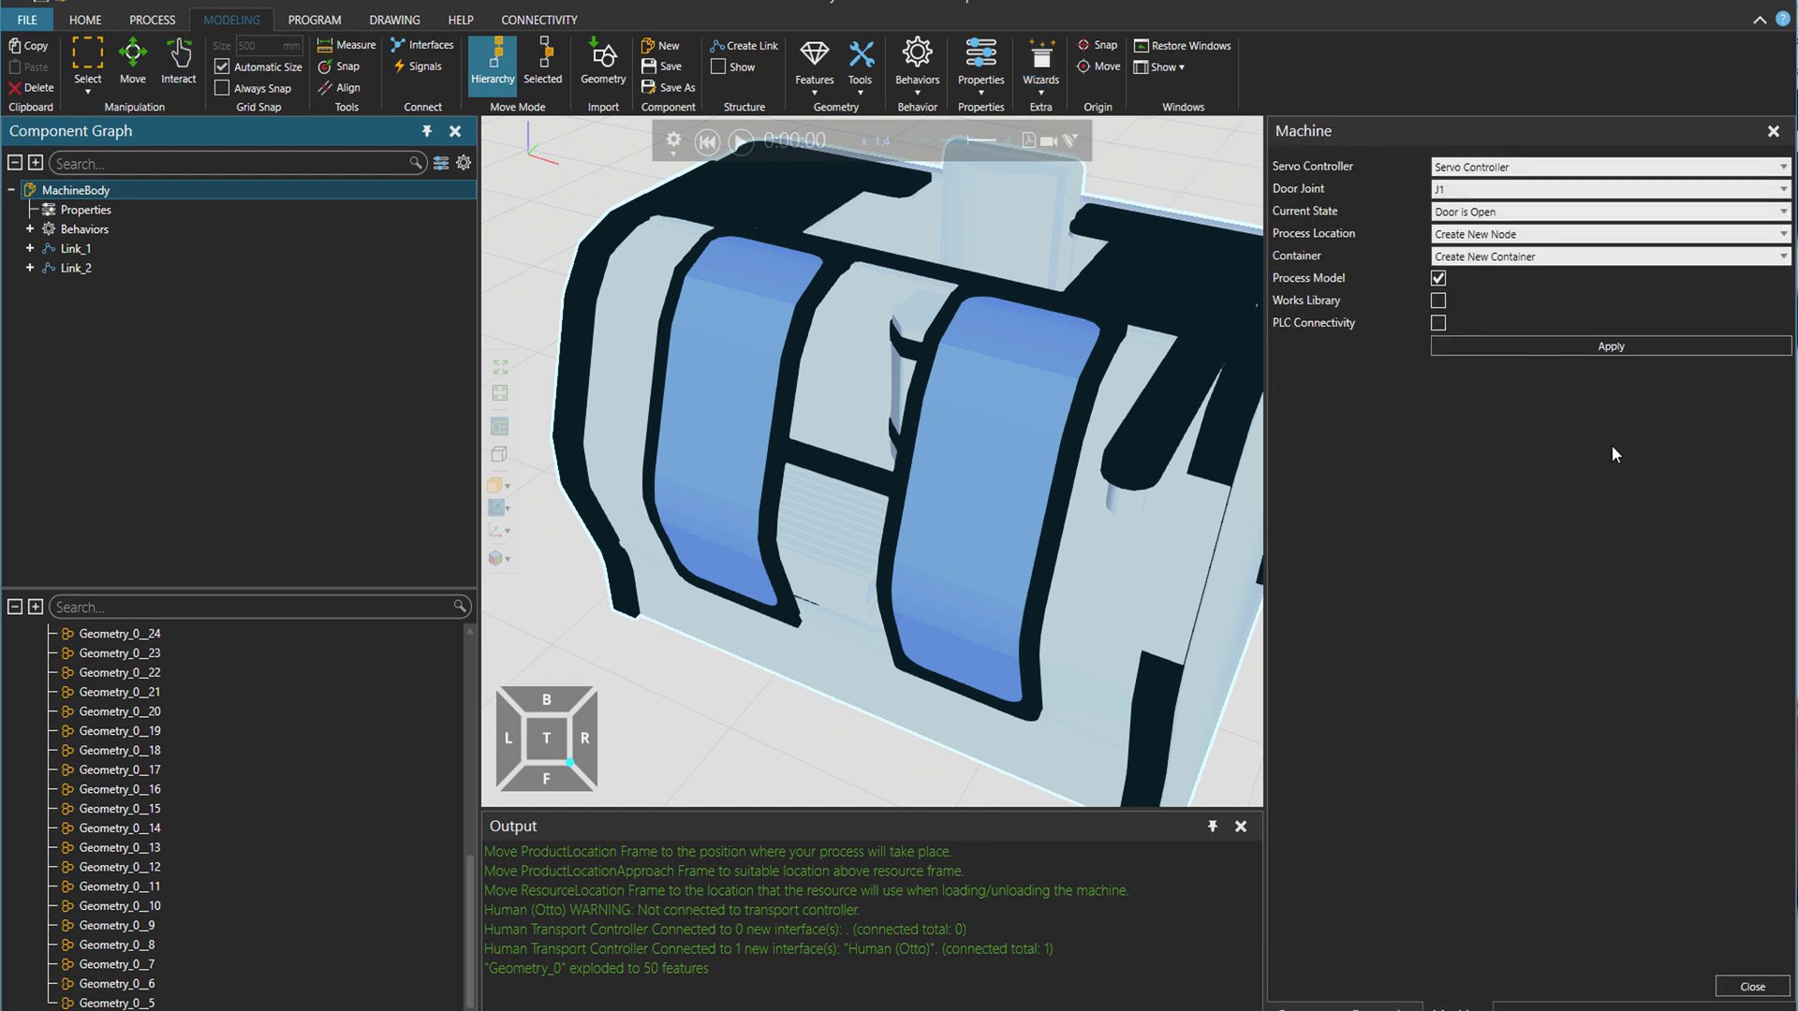
pyautogui.click(1438, 191)
pyautogui.click(1461, 199)
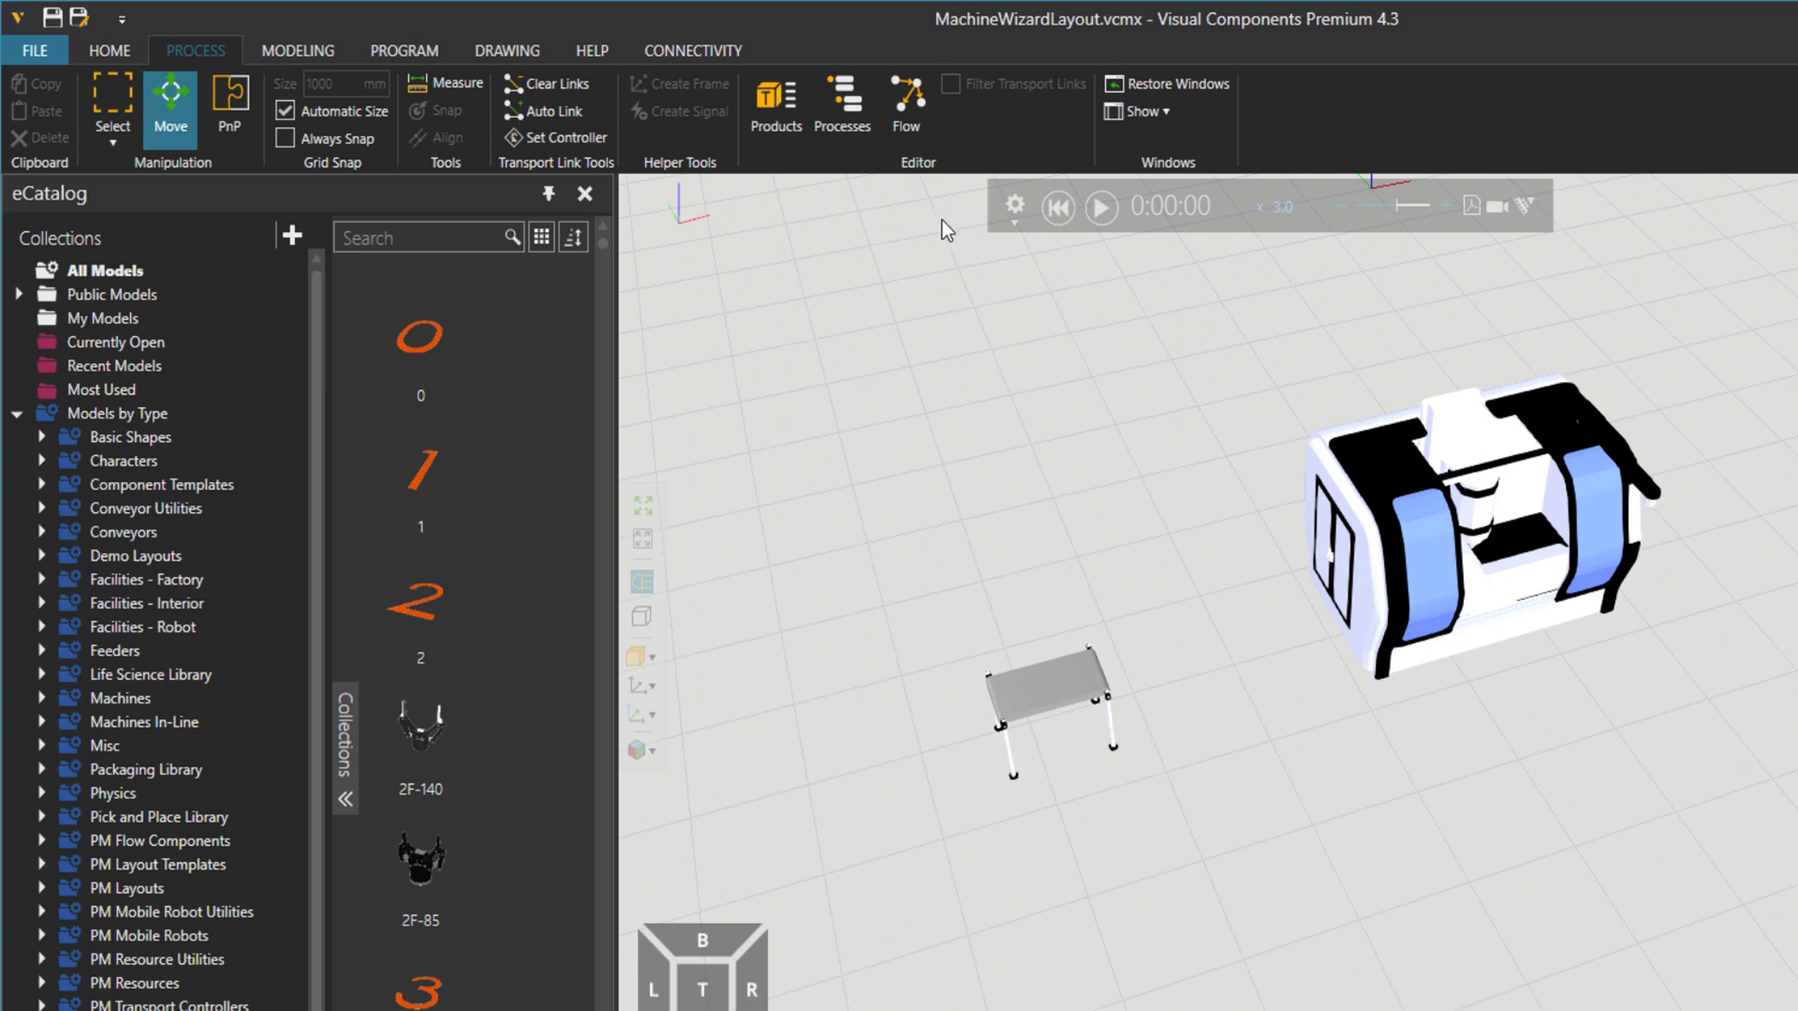
# Step: Open the Processes editor on the Process tab
pyautogui.click(840, 109)
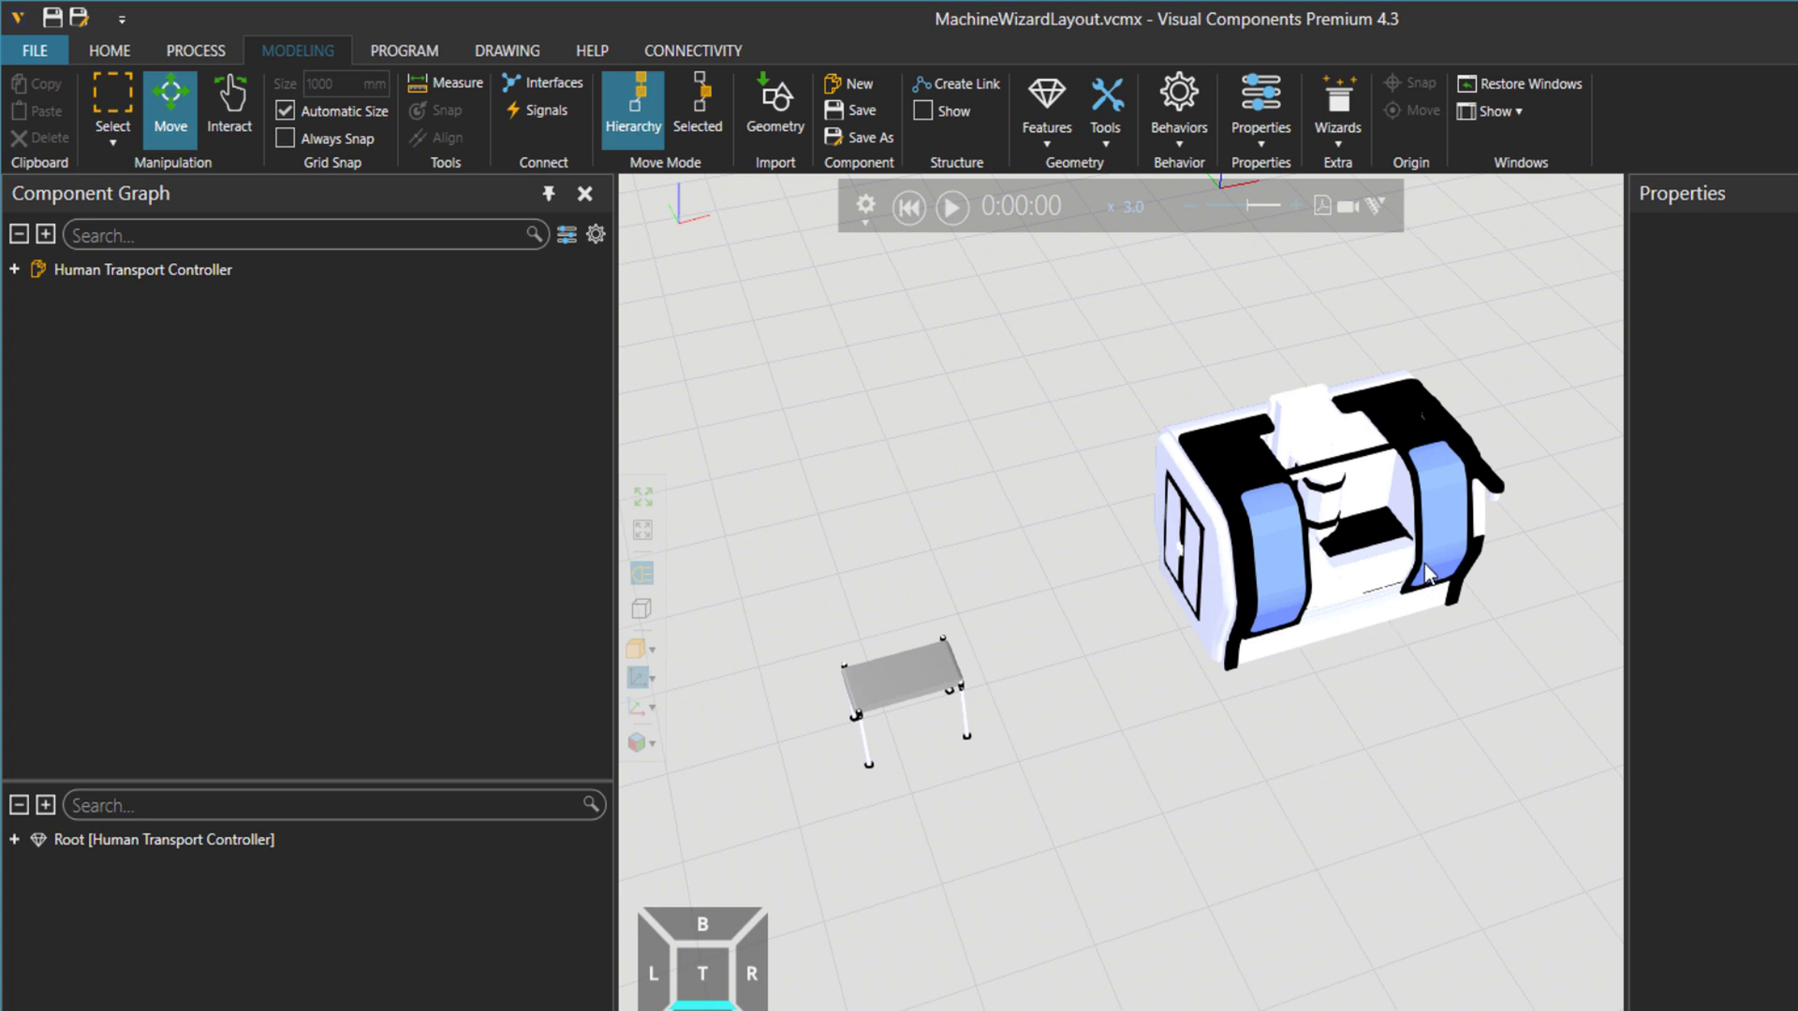
# Step: Select the WorkStation table and expand its tree down to the WorkStation geometry node
pyautogui.click(903, 669)
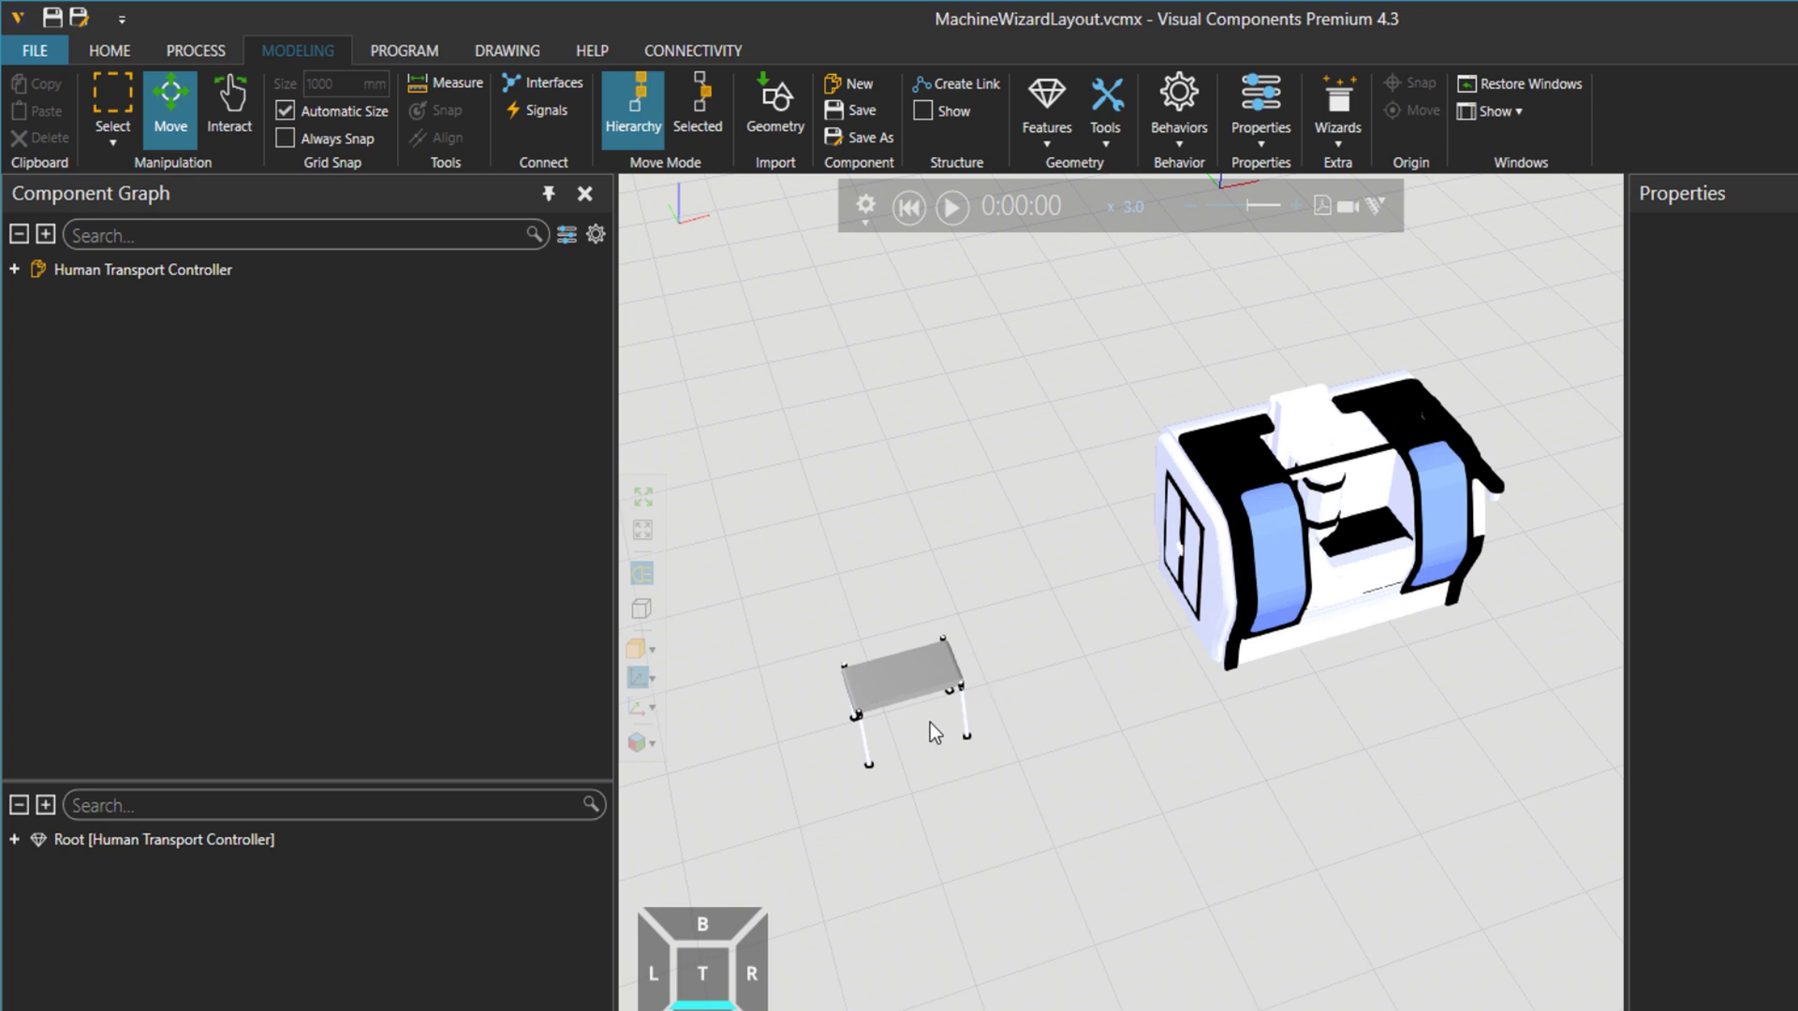
pyautogui.click(46, 233)
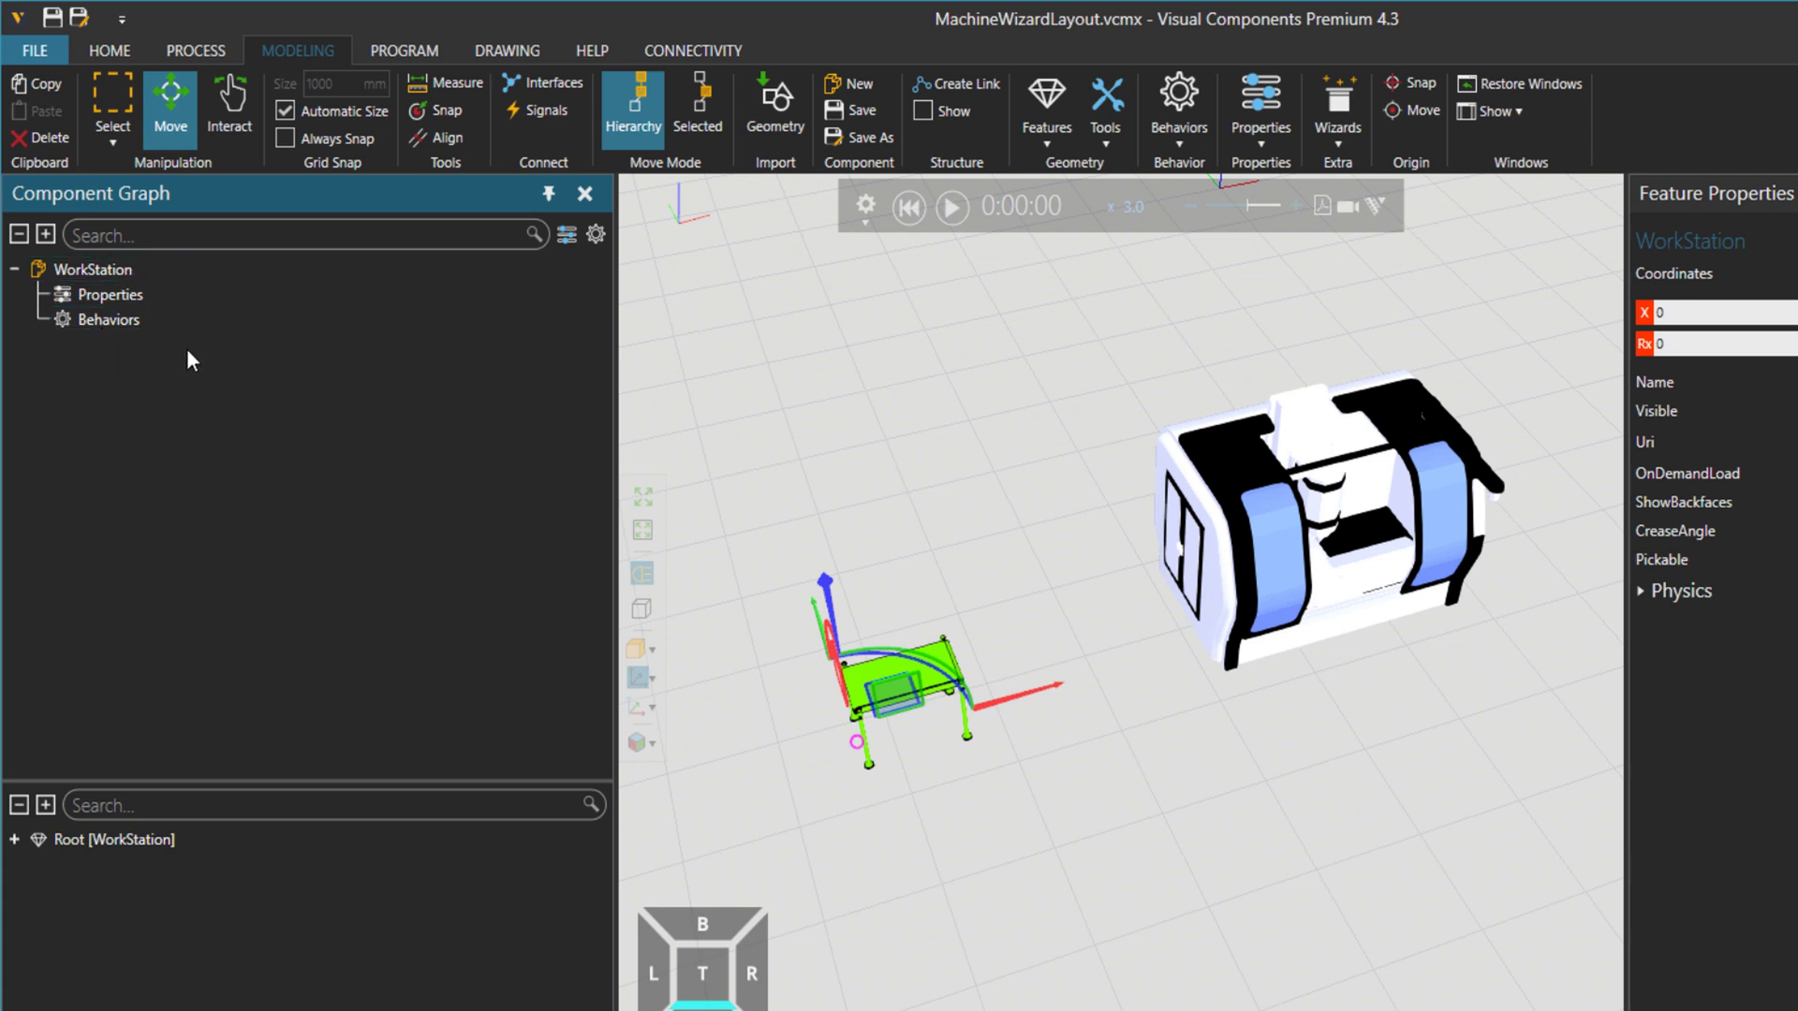
pyautogui.click(41, 806)
pyautogui.click(144, 867)
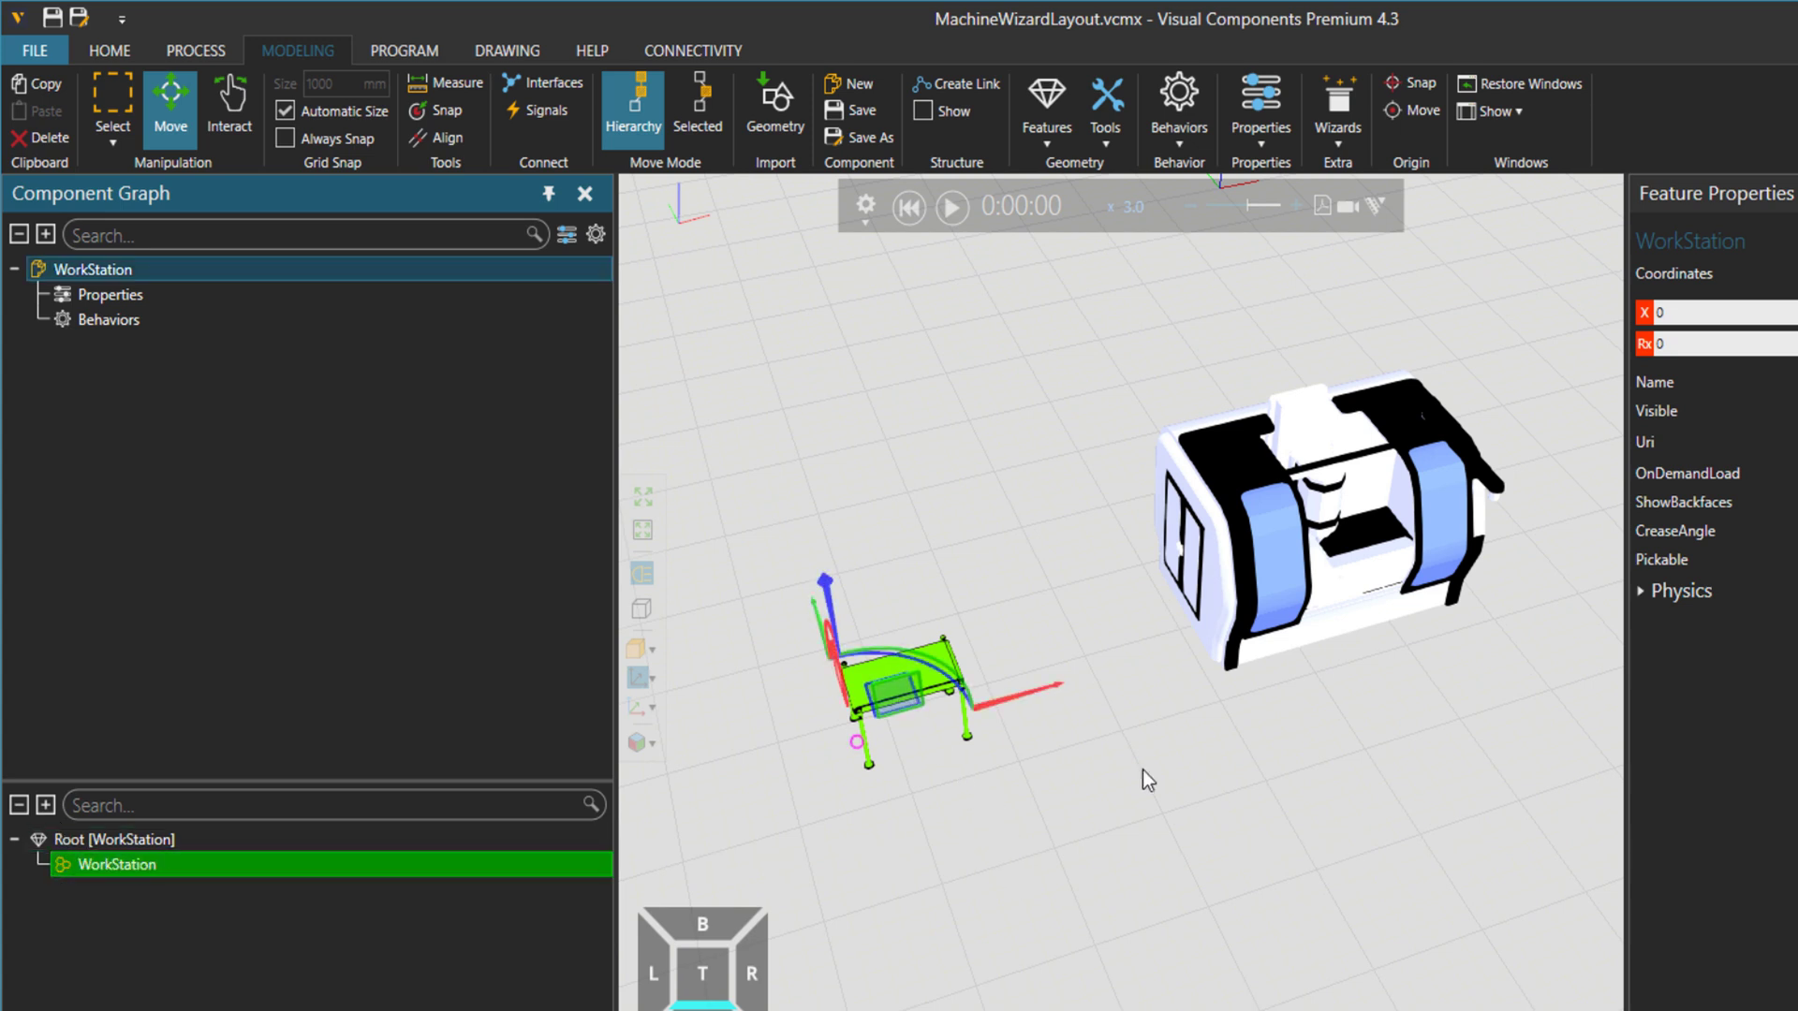
# Step: Expand MachineBody's tree for comparison, then reselect the WorkStation table
pyautogui.click(1280, 549)
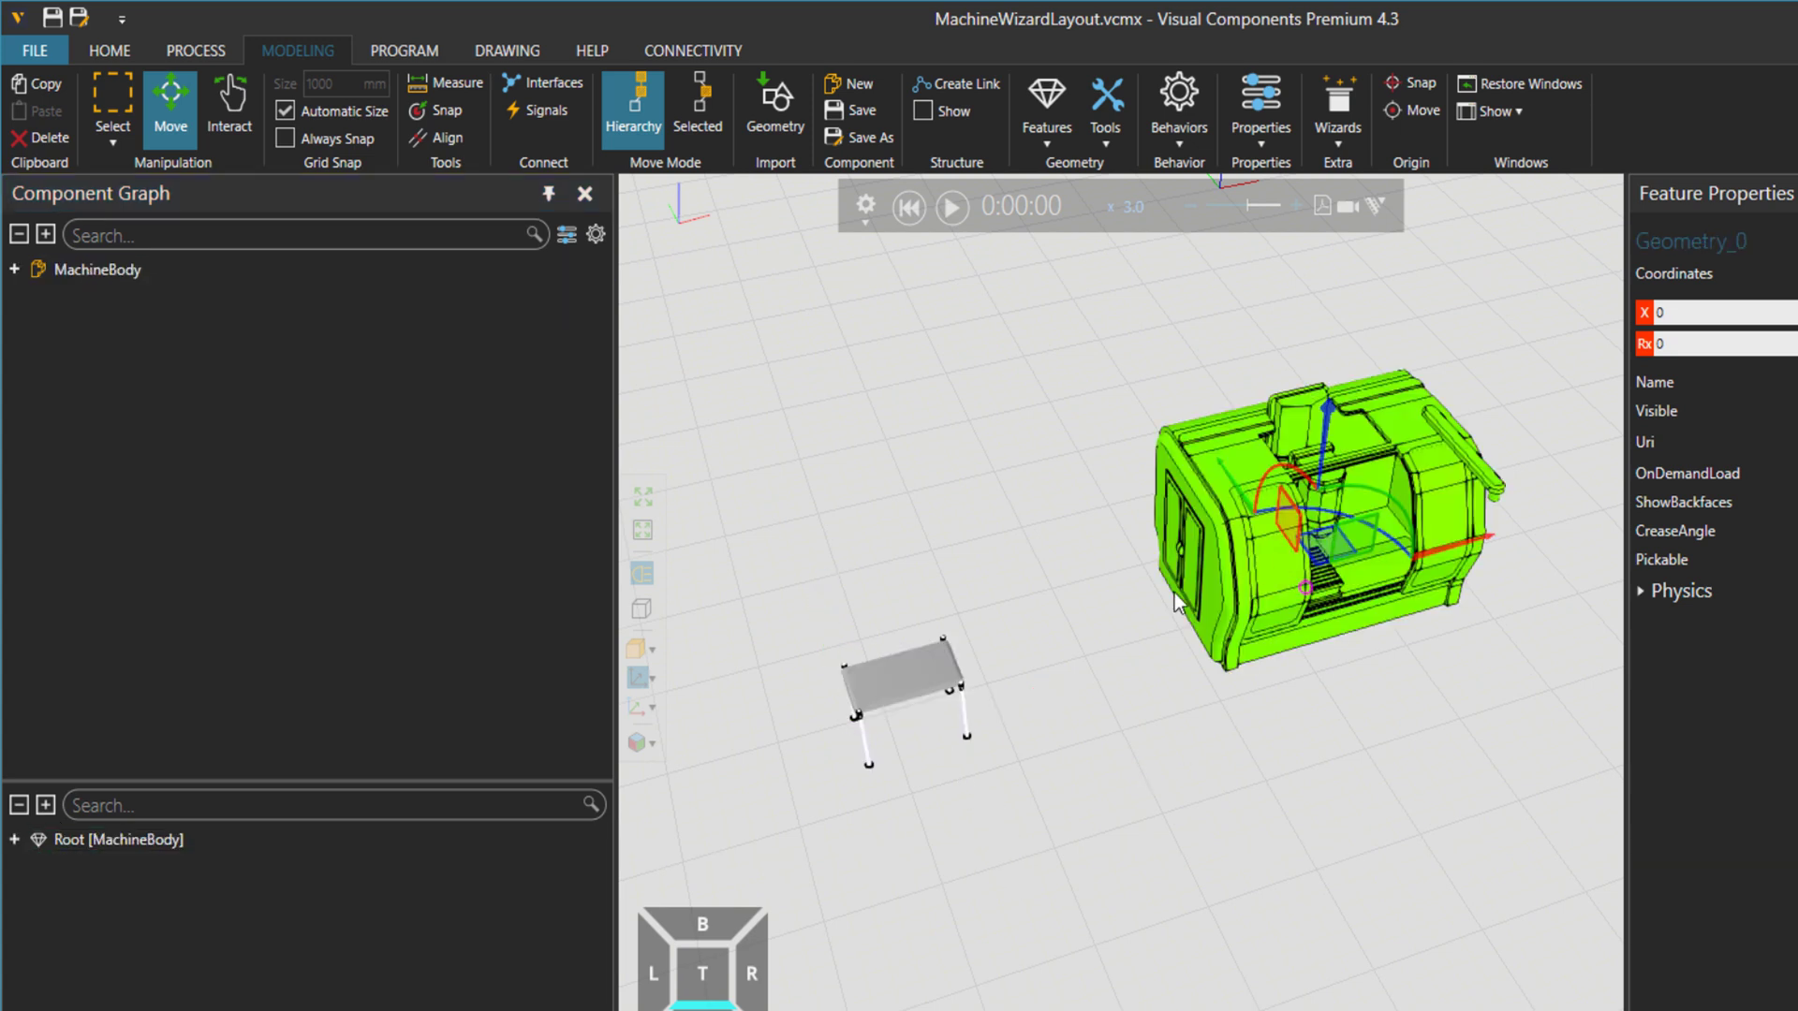
pyautogui.doubleClick(57, 265)
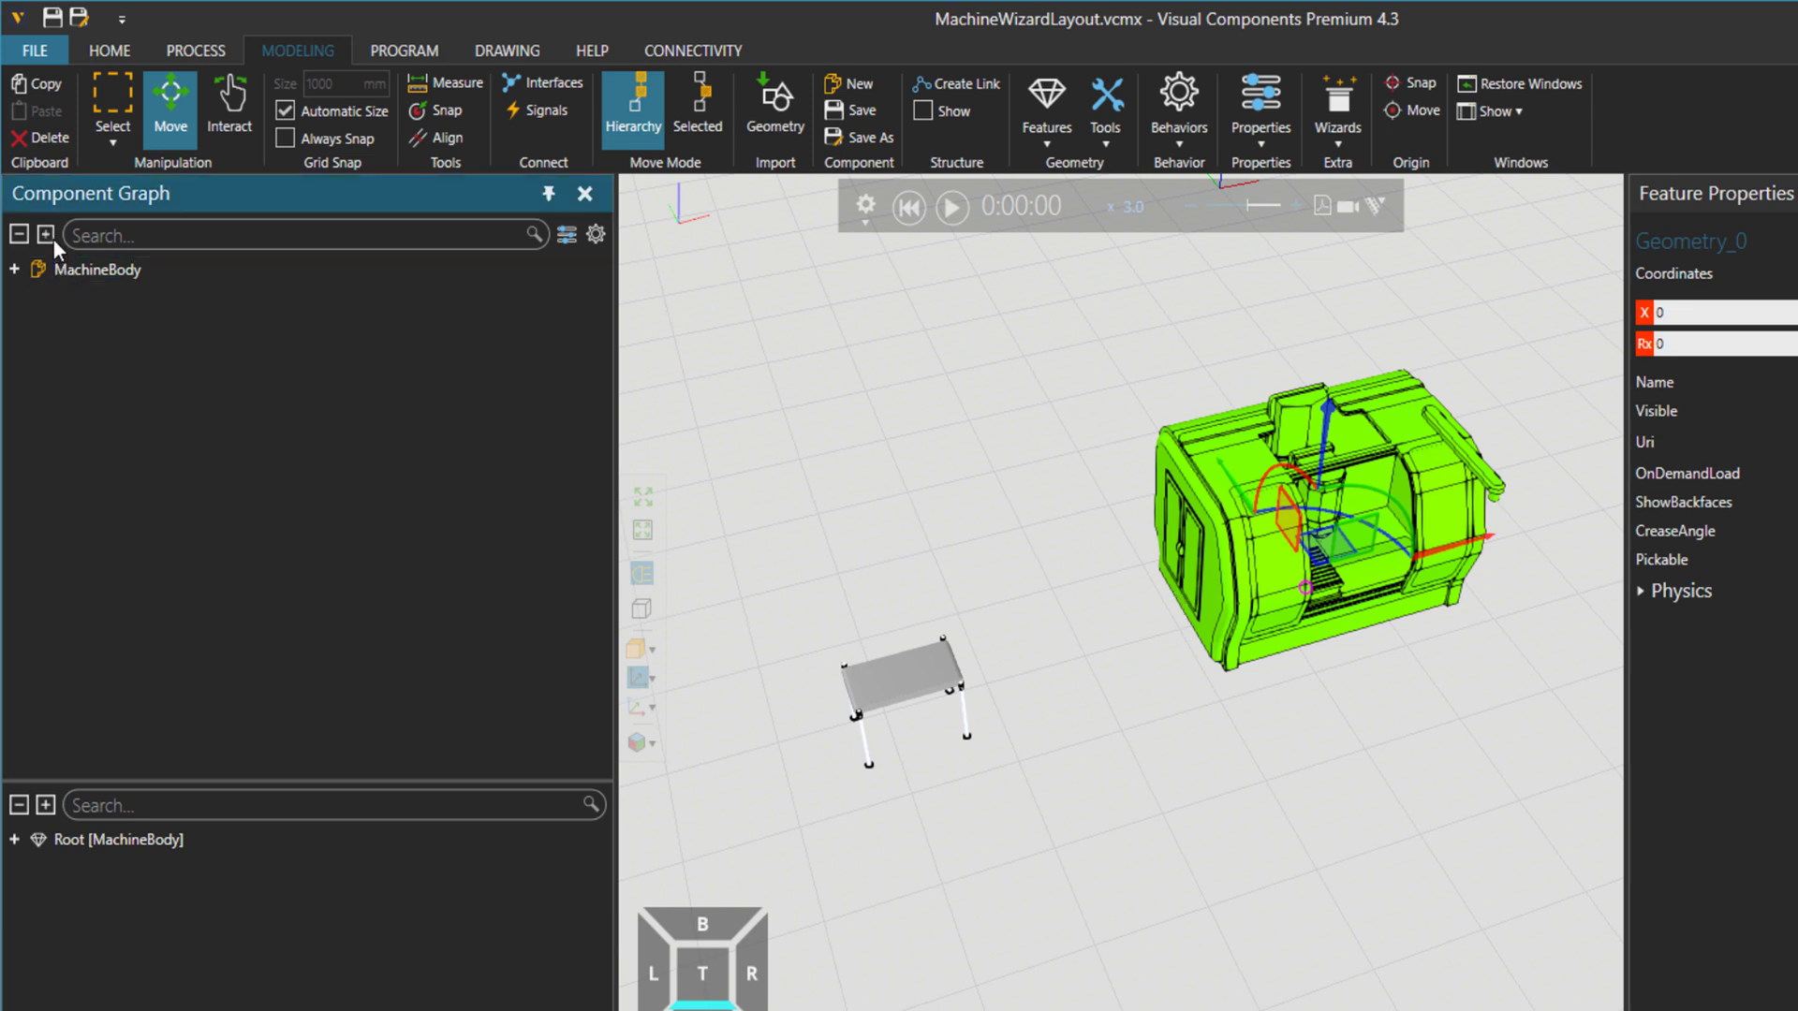
pyautogui.click(44, 806)
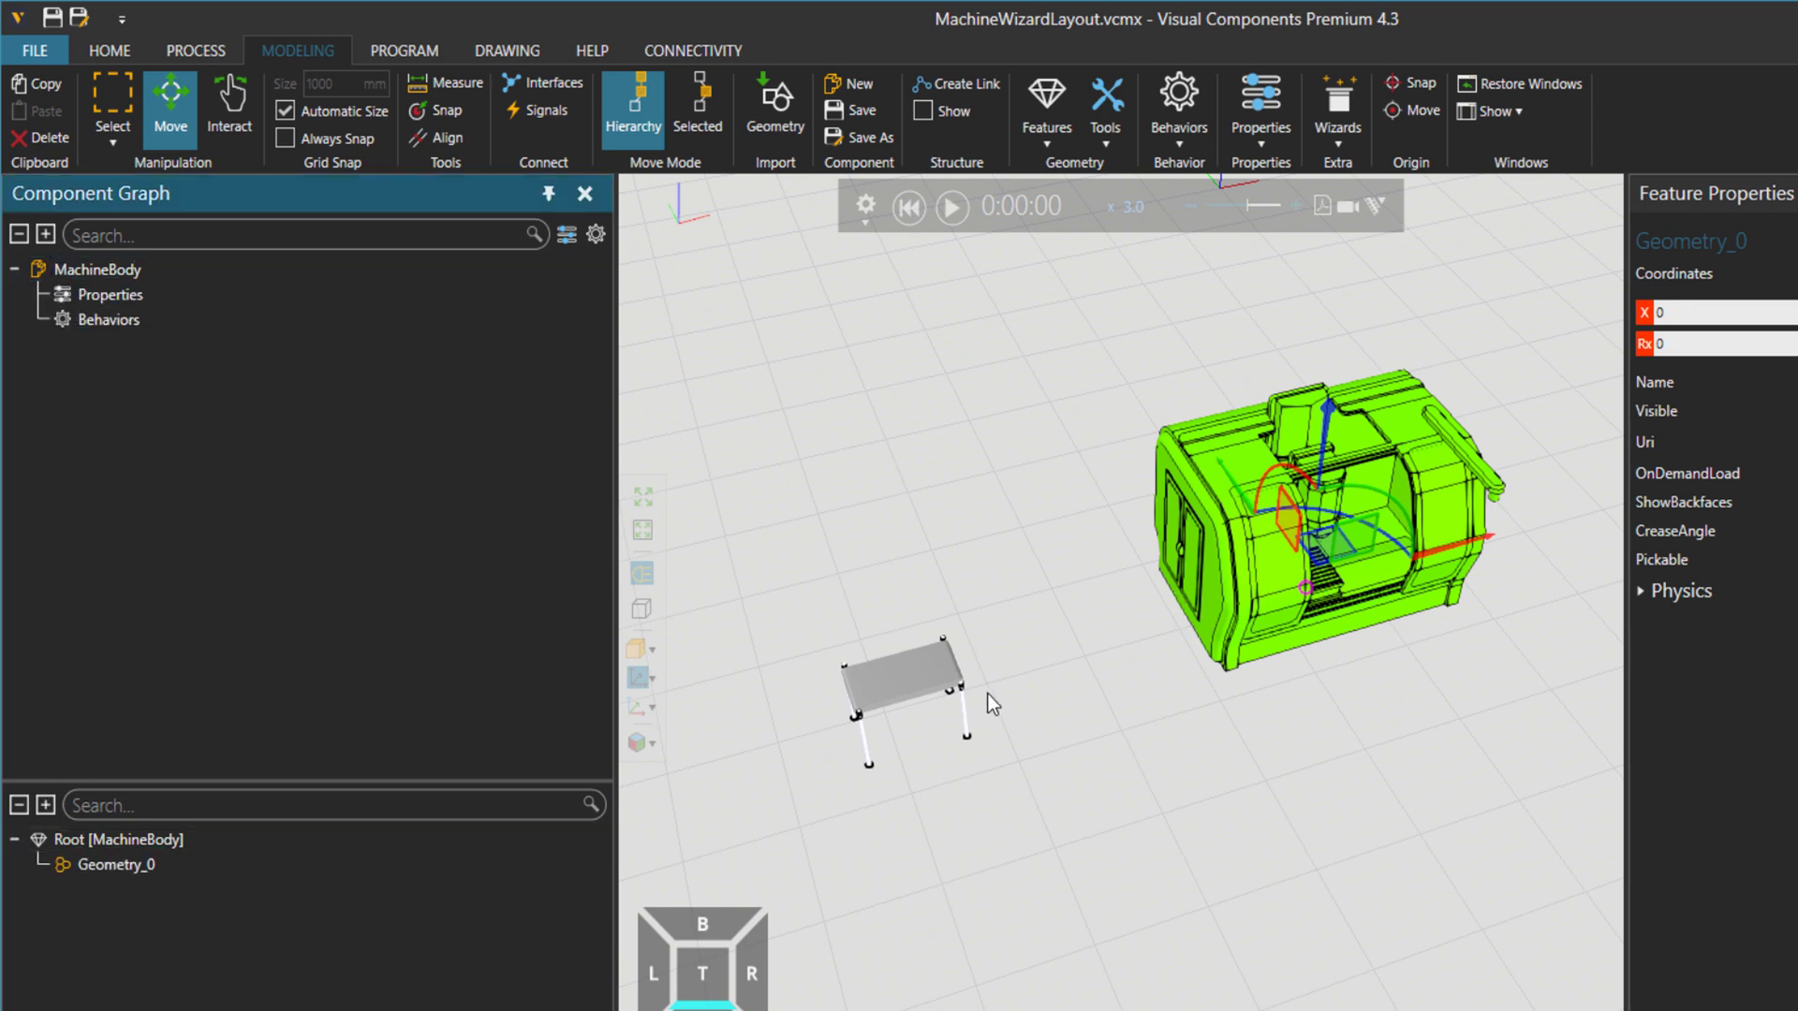
pyautogui.click(902, 680)
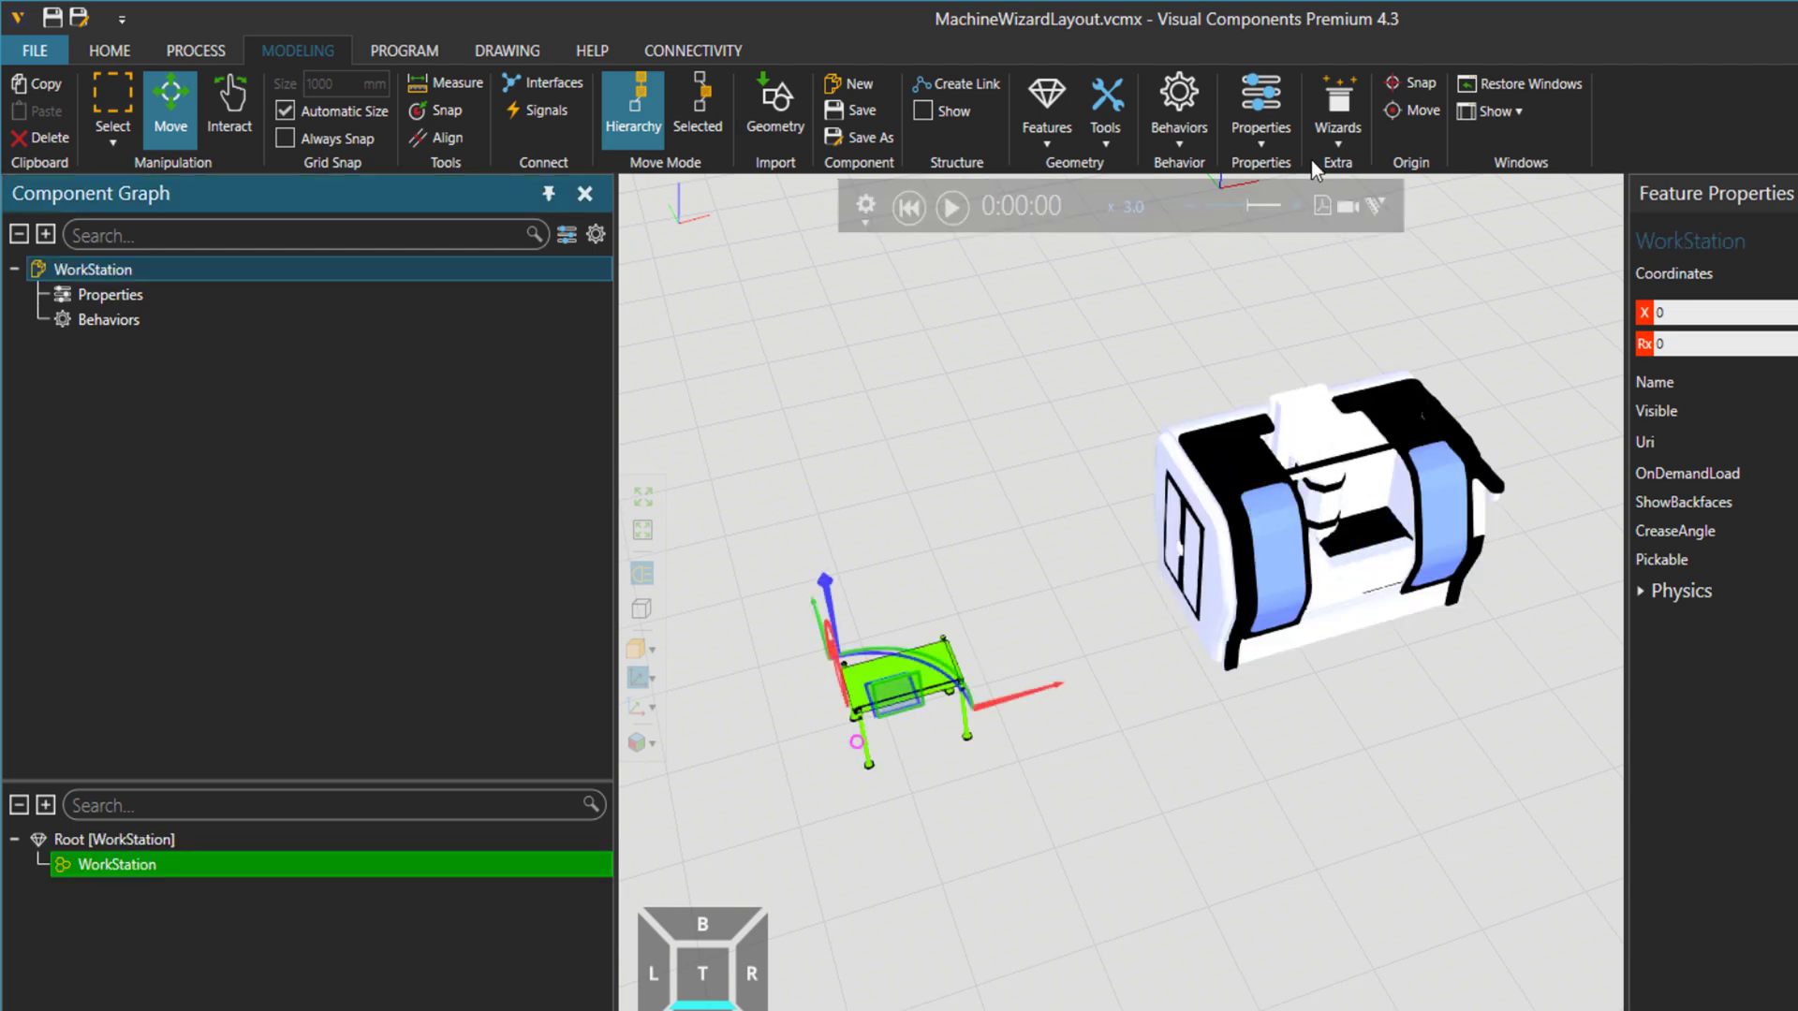
# Step: Launch the Machine wizard for WorkStation, set to No Servo with Process Model checked
pyautogui.click(1327, 131)
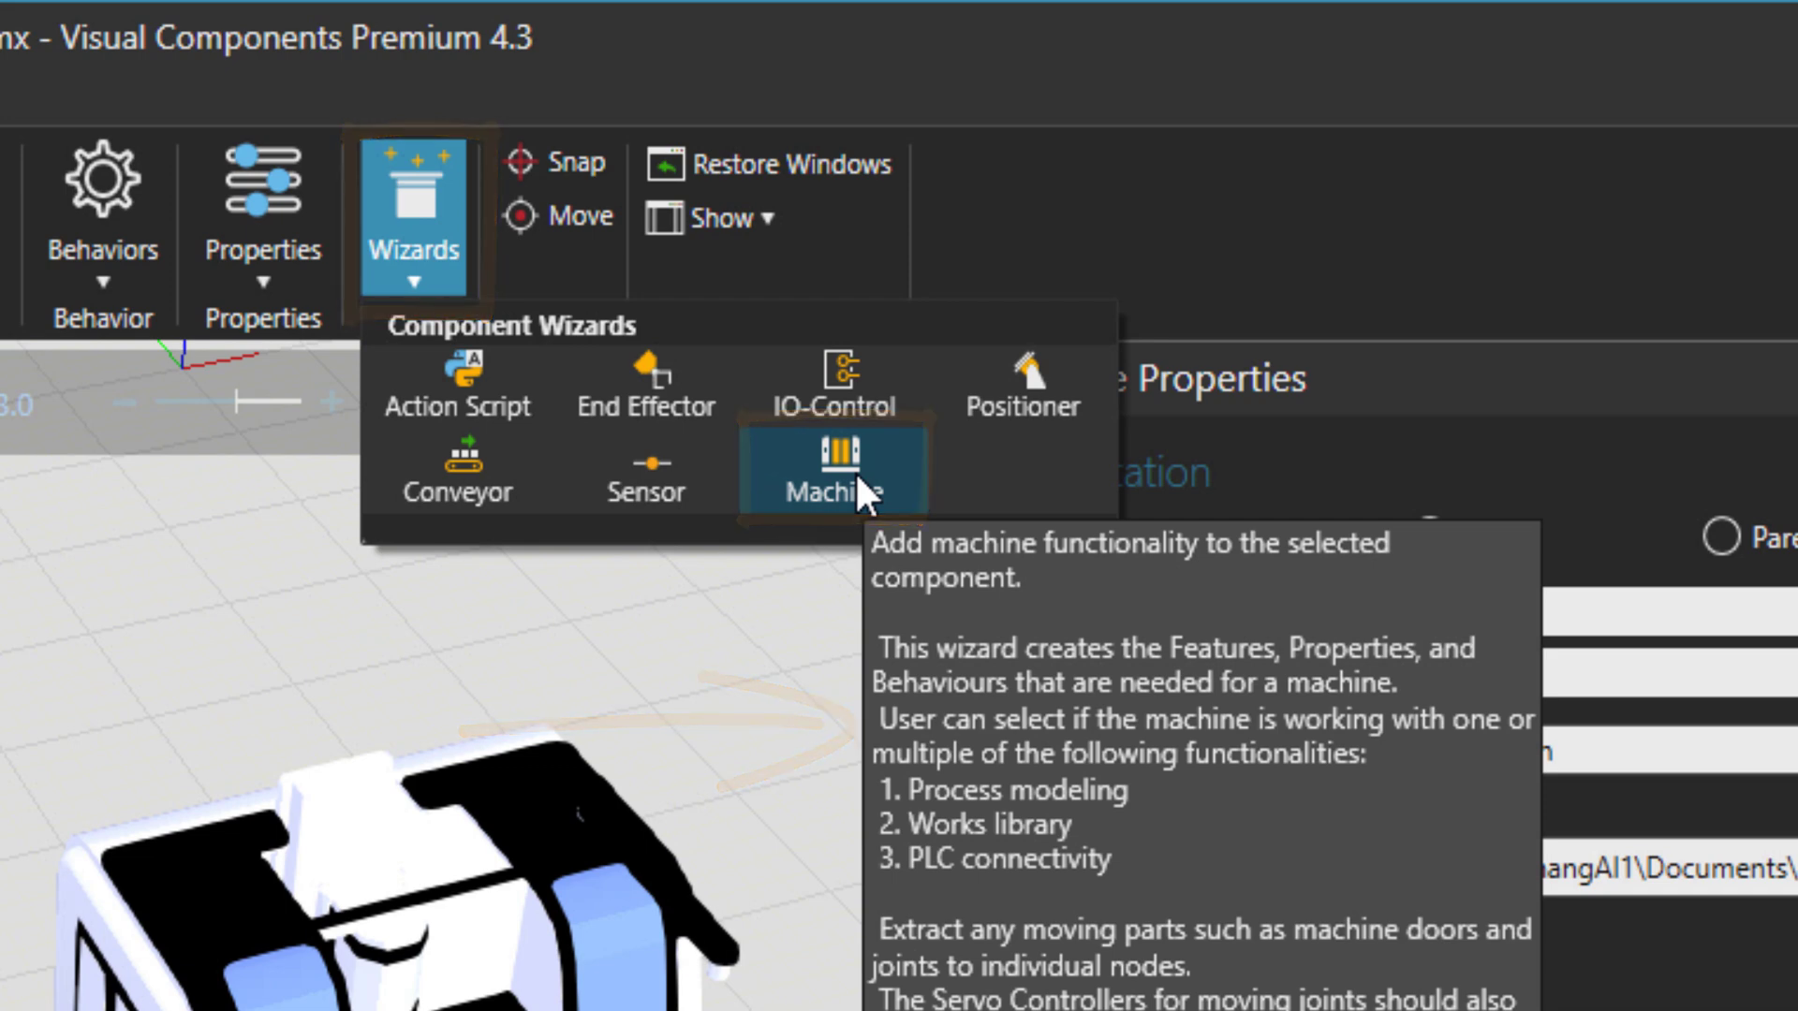
pyautogui.click(856, 473)
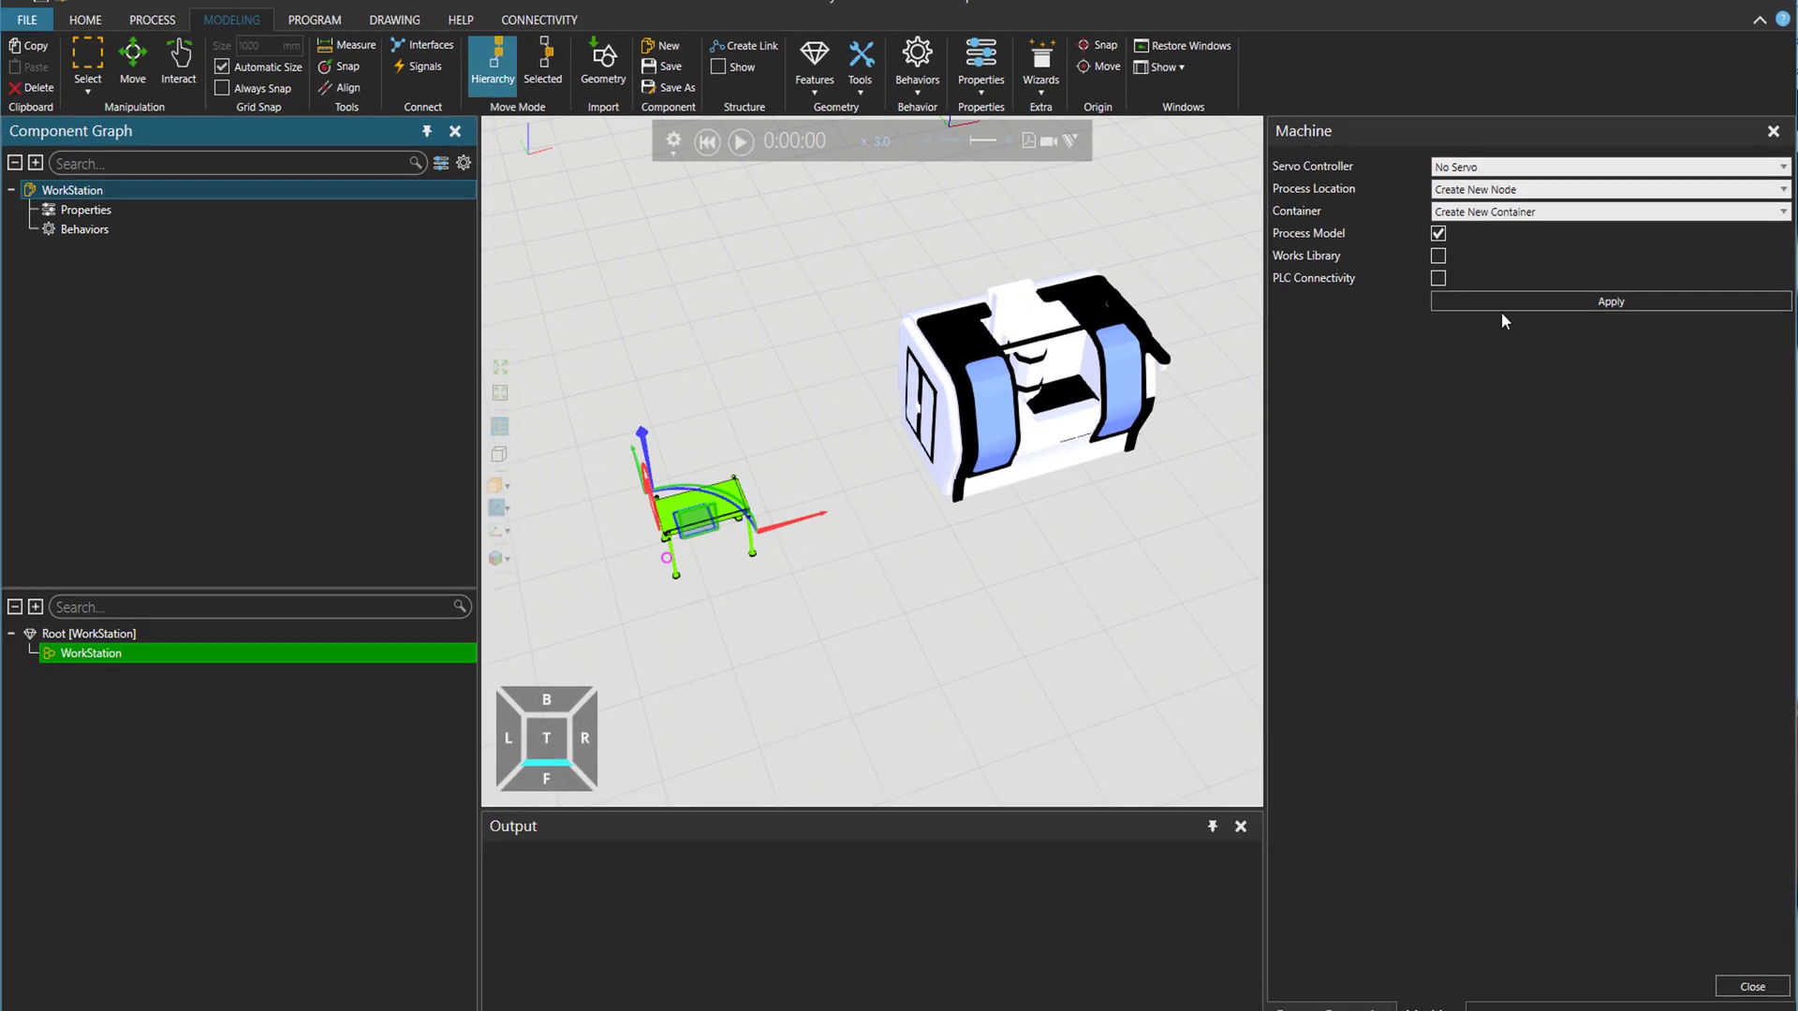
# Step: Apply the Machine wizard to WorkStation and snap its ProductLocation frame onto the table top
pyautogui.click(1511, 300)
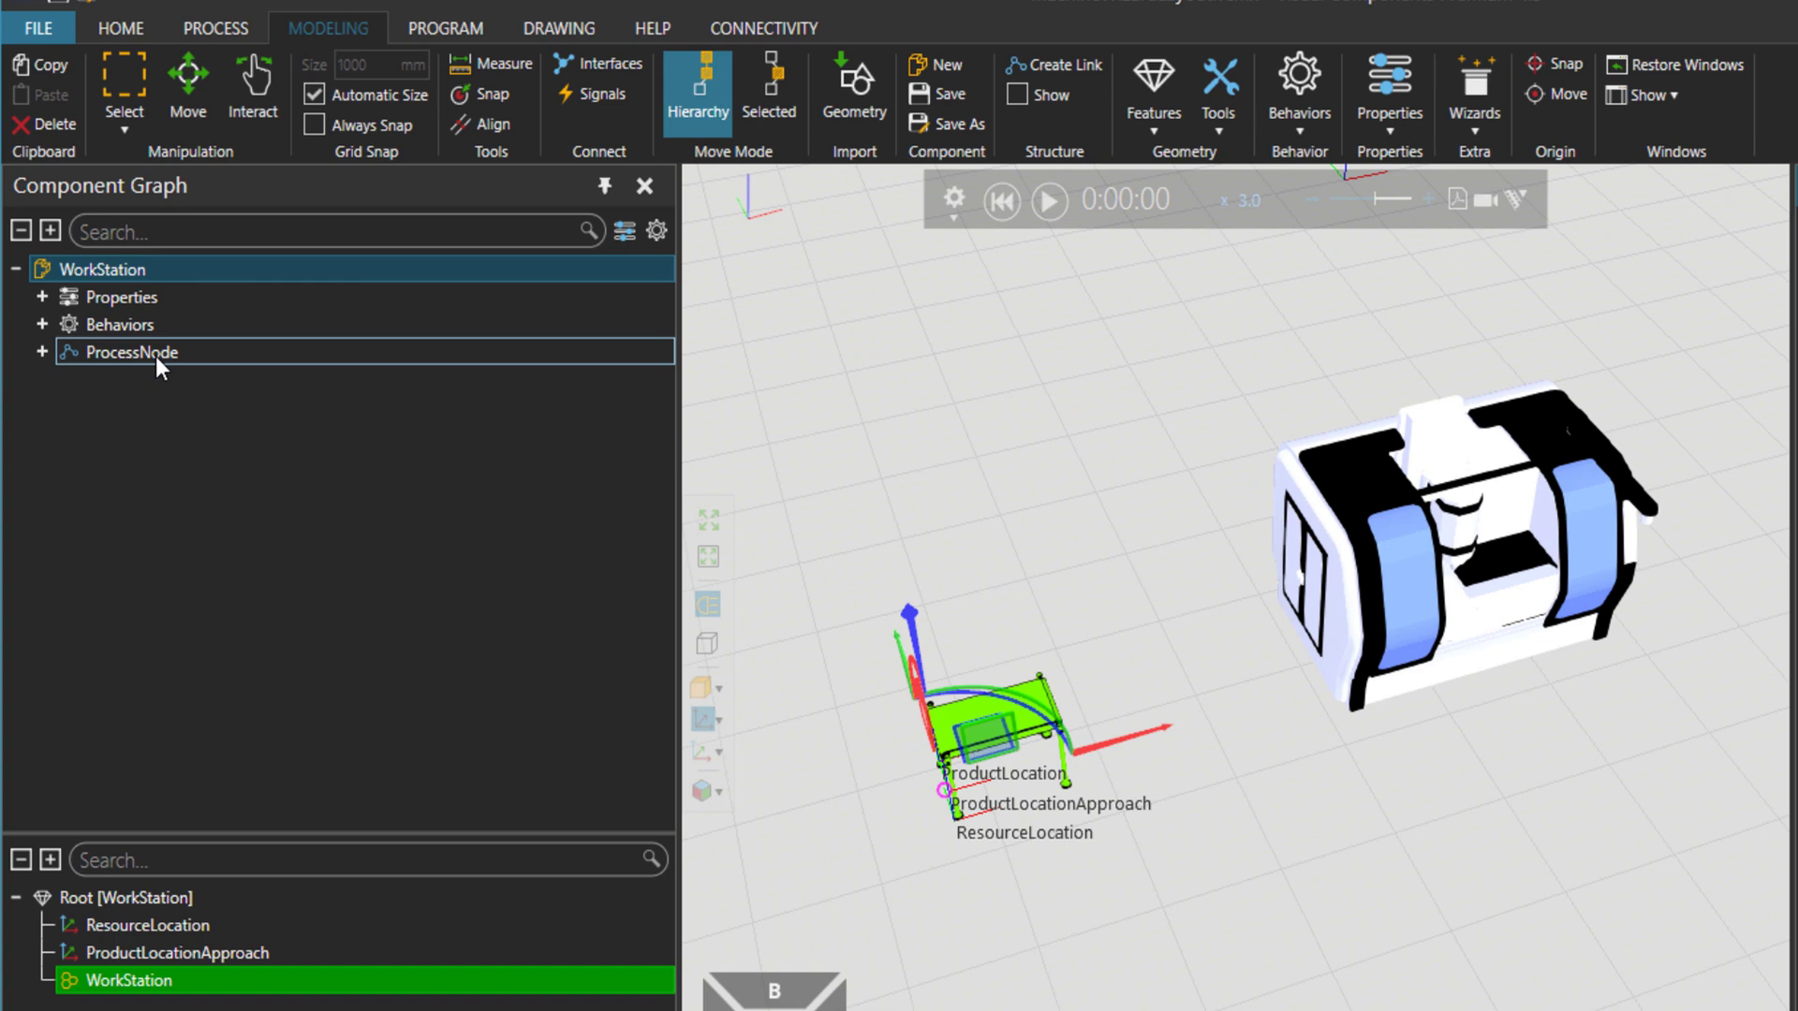
pyautogui.click(157, 359)
pyautogui.scroll(5, 900, 811)
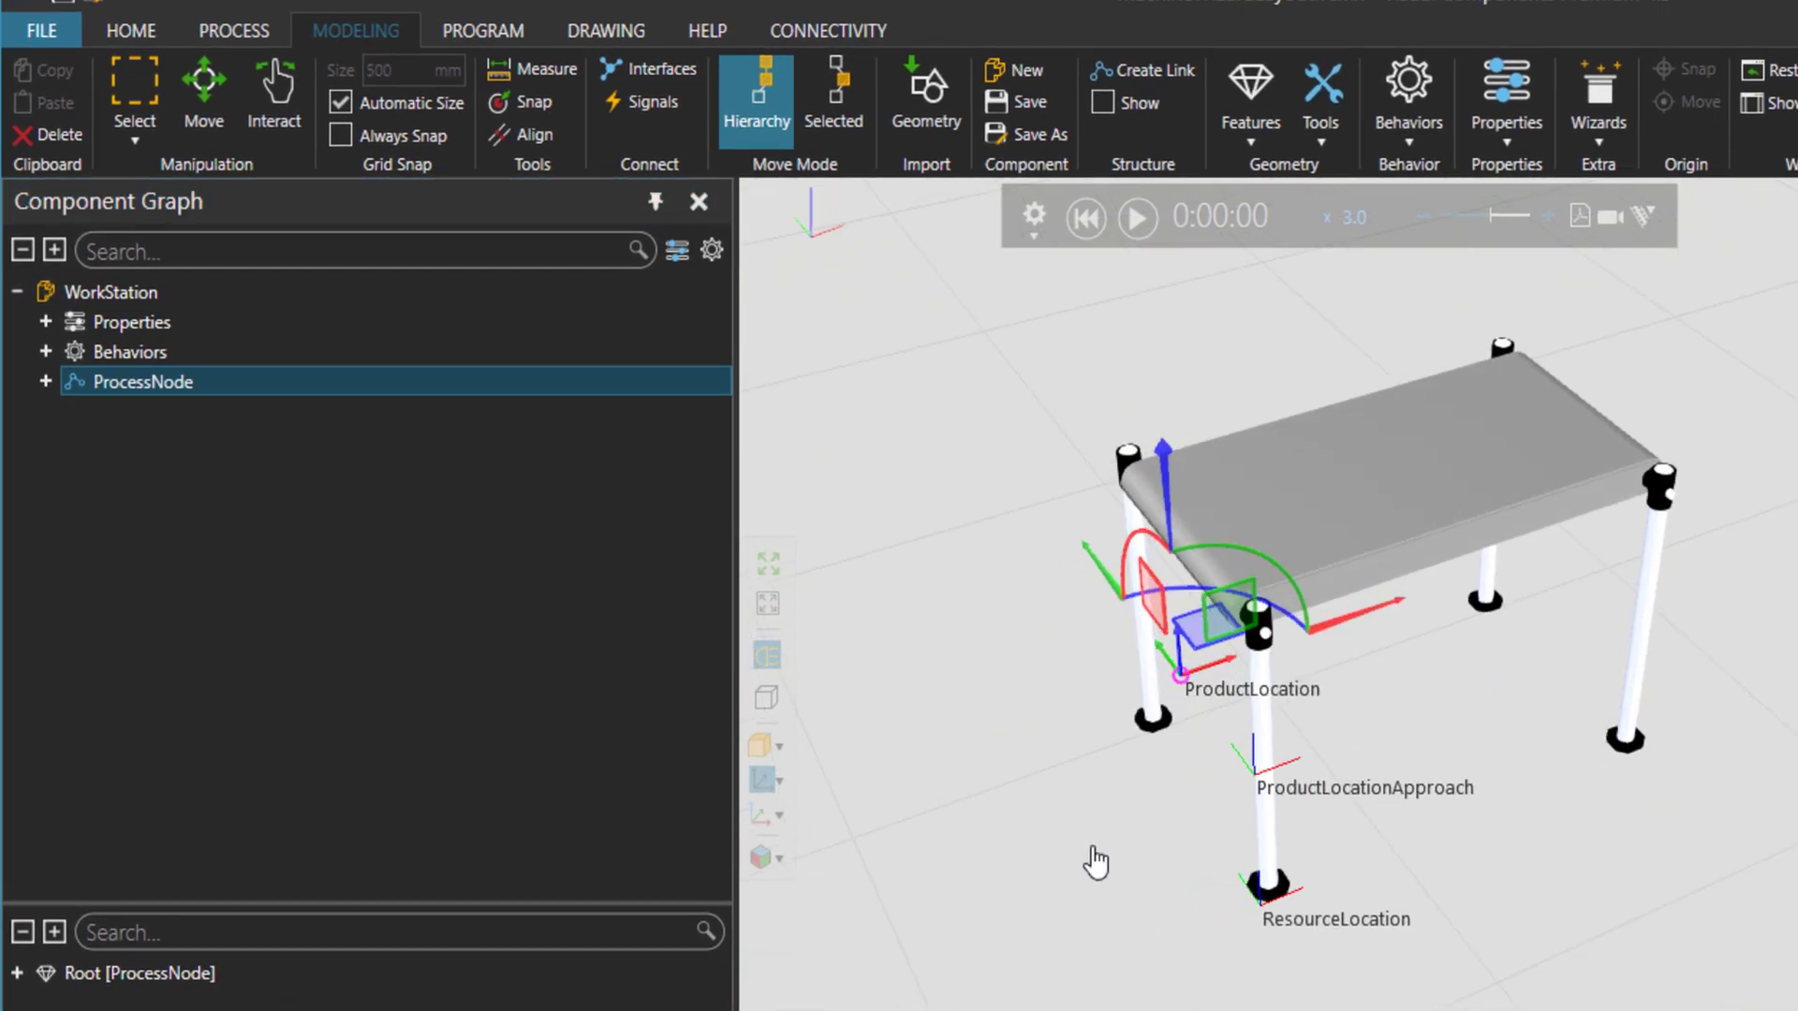
pyautogui.scroll(4, 1092, 877)
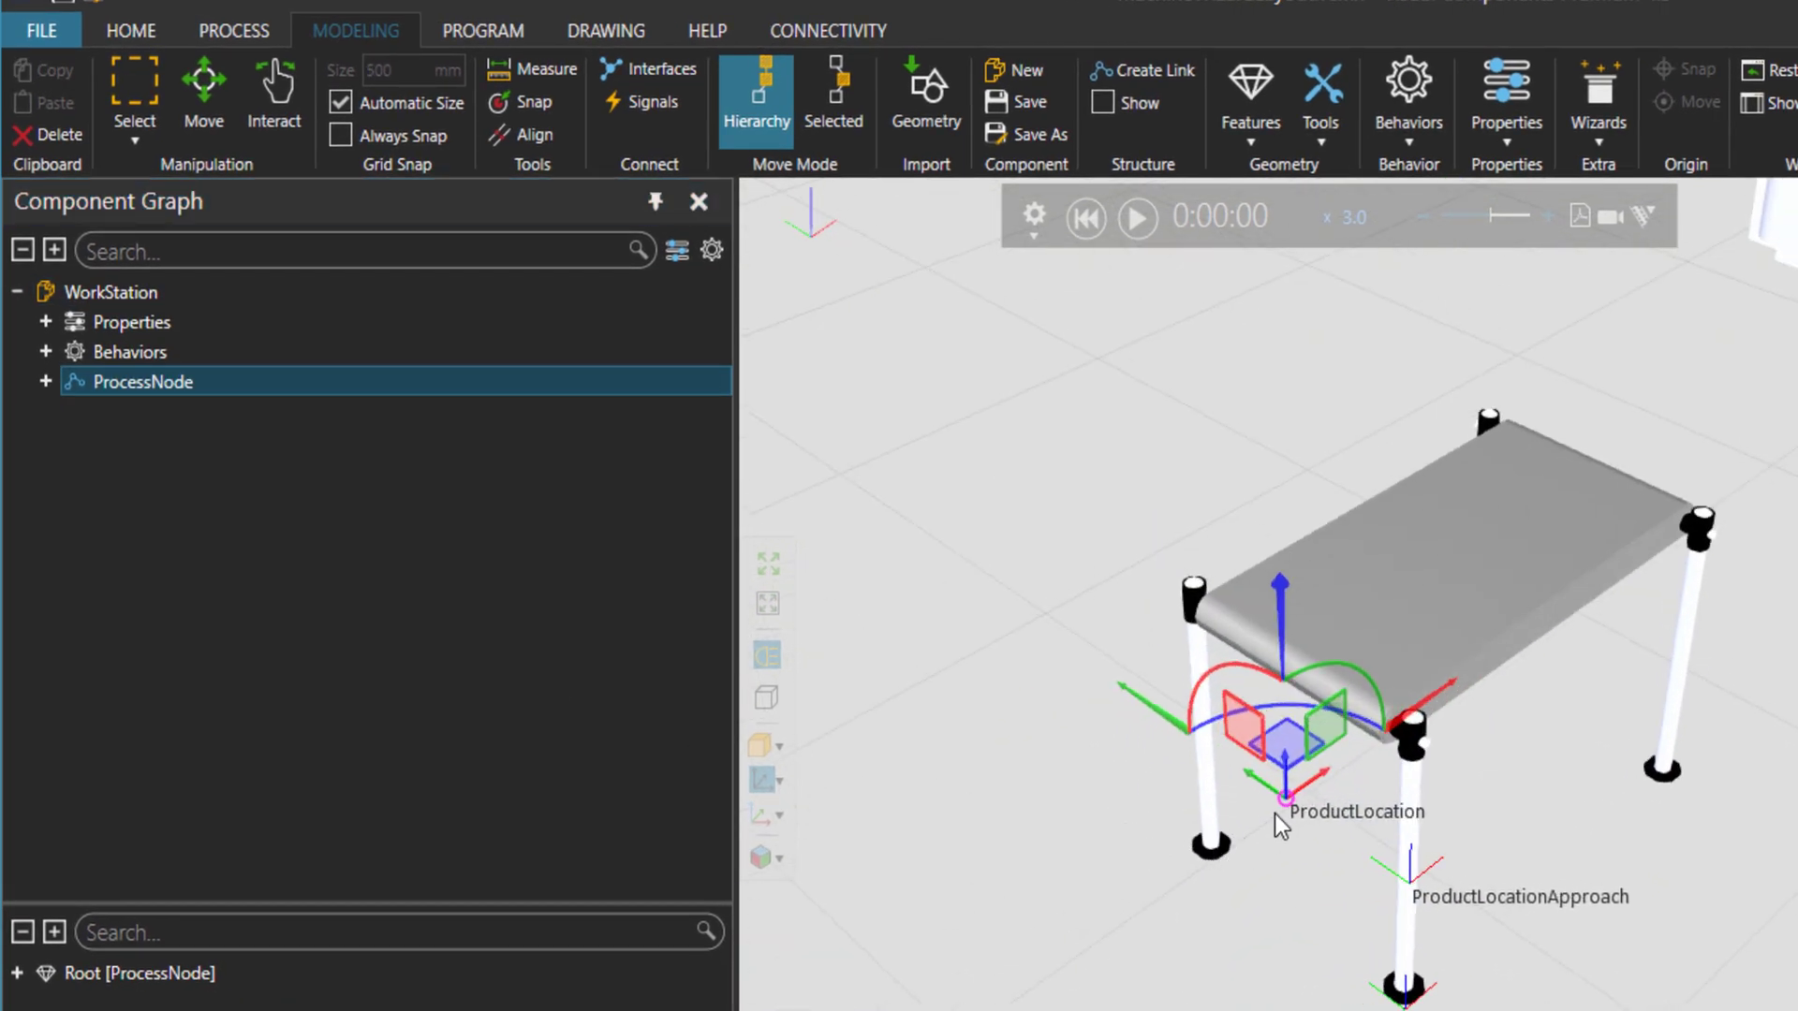
pyautogui.click(1405, 582)
pyautogui.click(1452, 550)
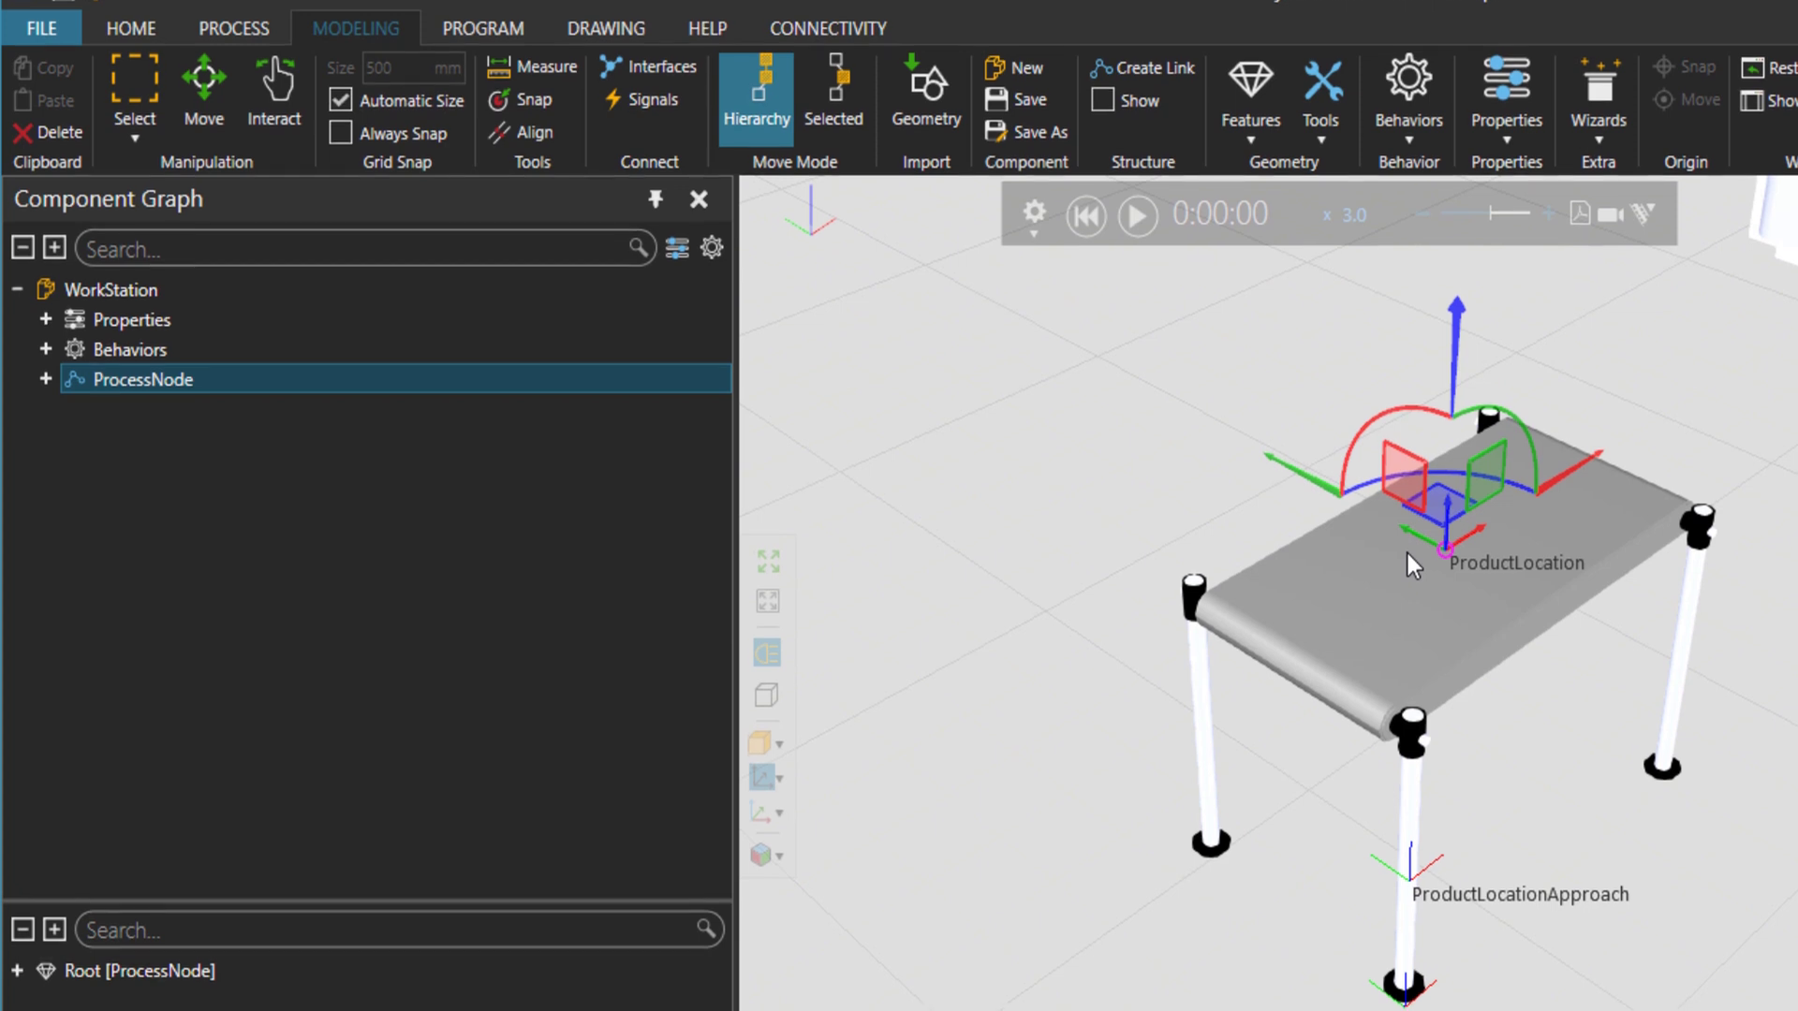
# Step: Move ProductLocationApproach beside the table and raise it about 473 mm
pyautogui.click(1515, 631)
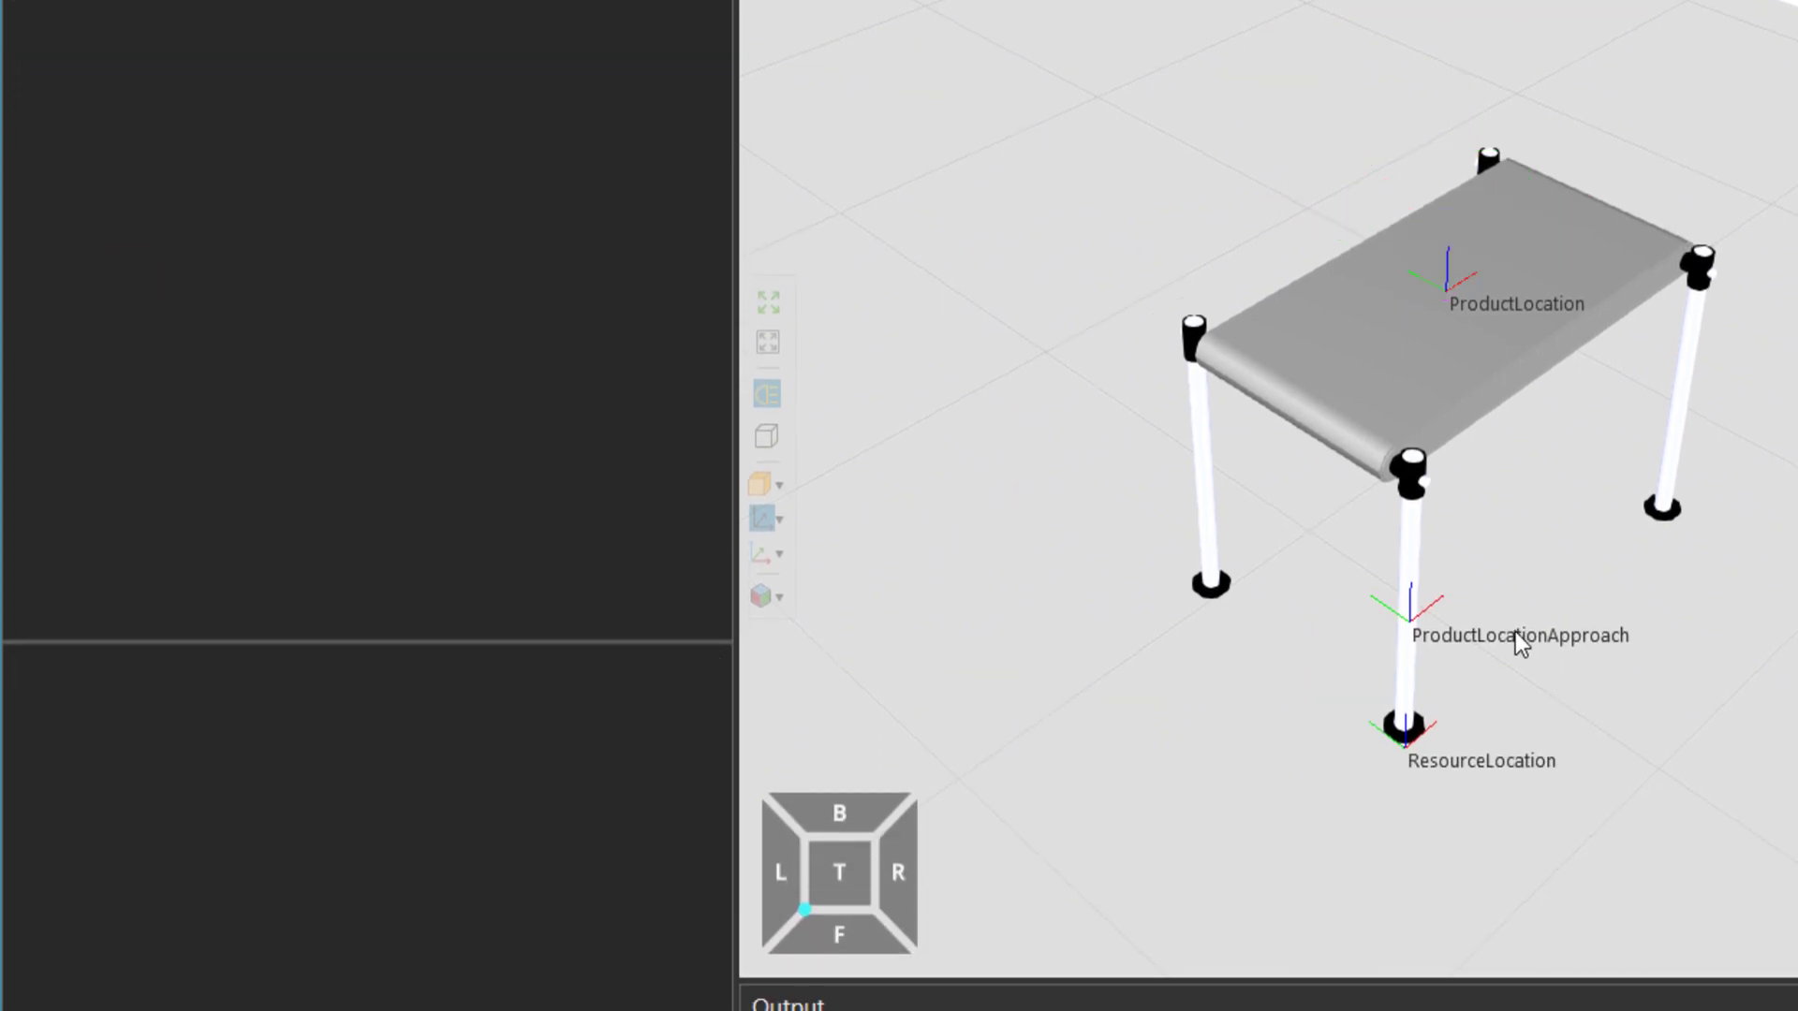
pyautogui.click(1435, 611)
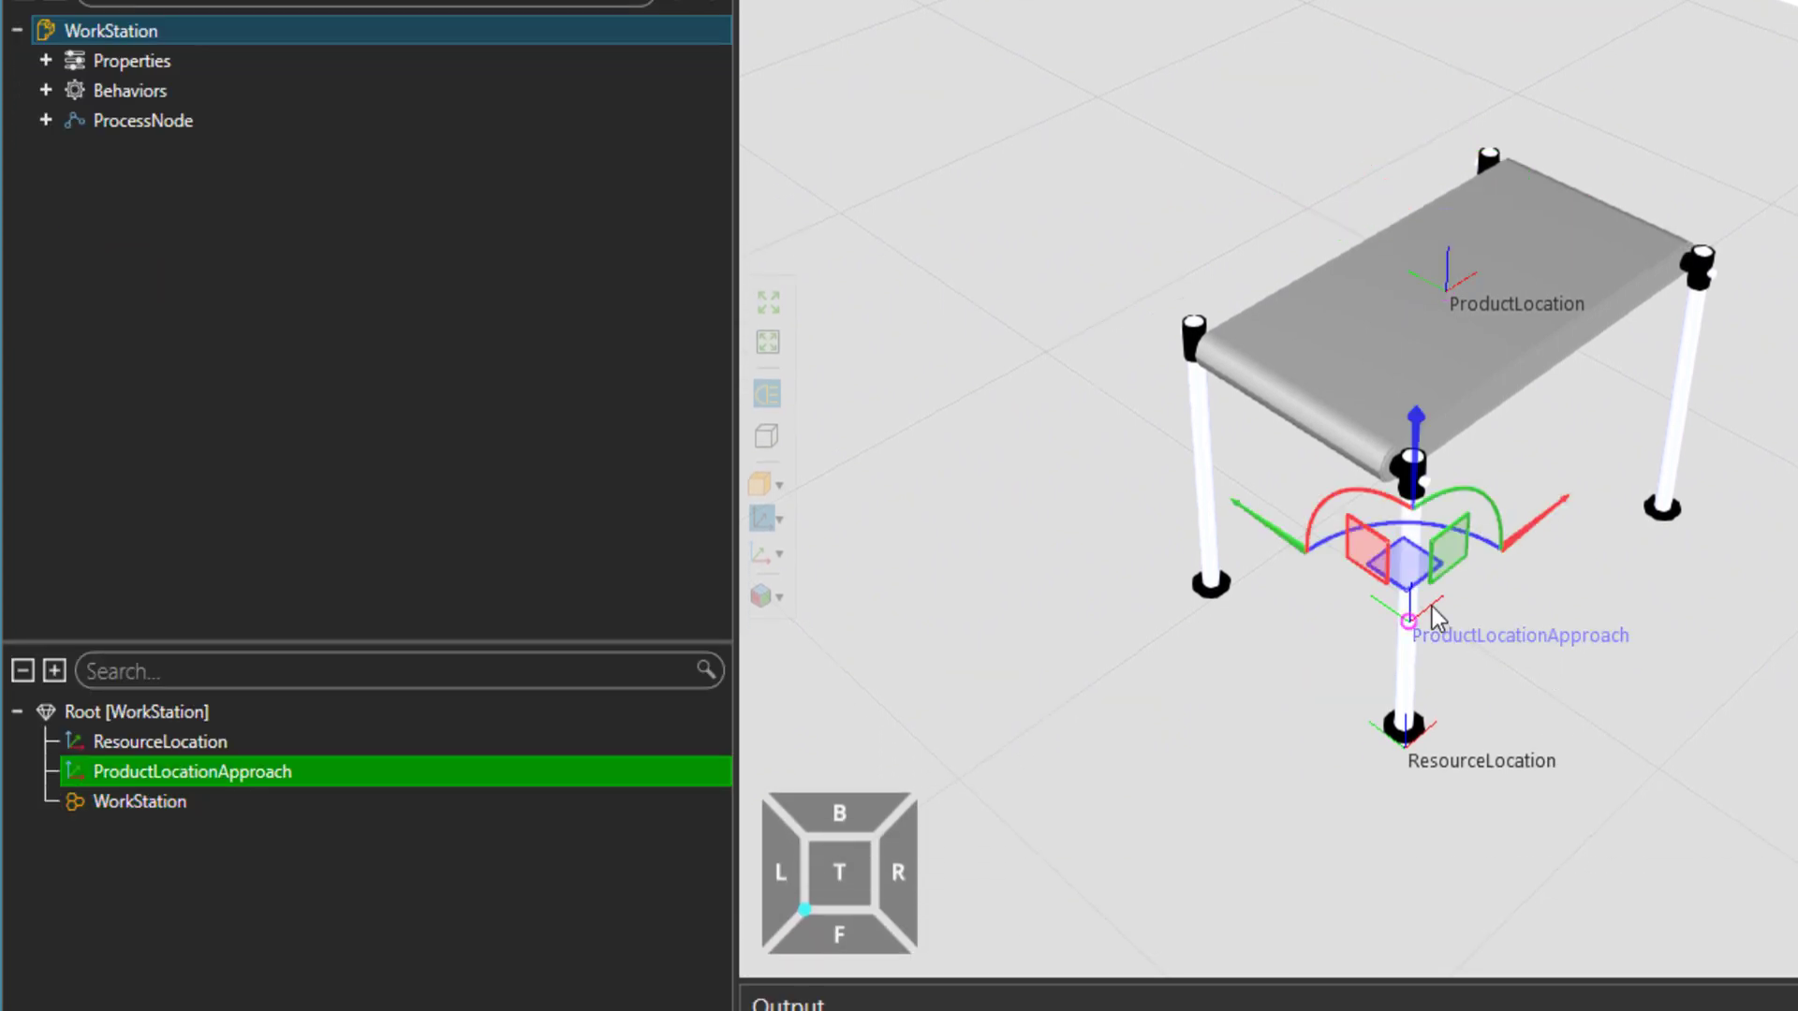
pyautogui.moveTo(1407, 564); pyautogui.dragTo(1621, 494)
pyautogui.moveTo(1655, 380); pyautogui.dragTo(1718, 74)
# Step: Move ResourceLocation off the table leg onto the floor in front of the table
pyautogui.click(1438, 742)
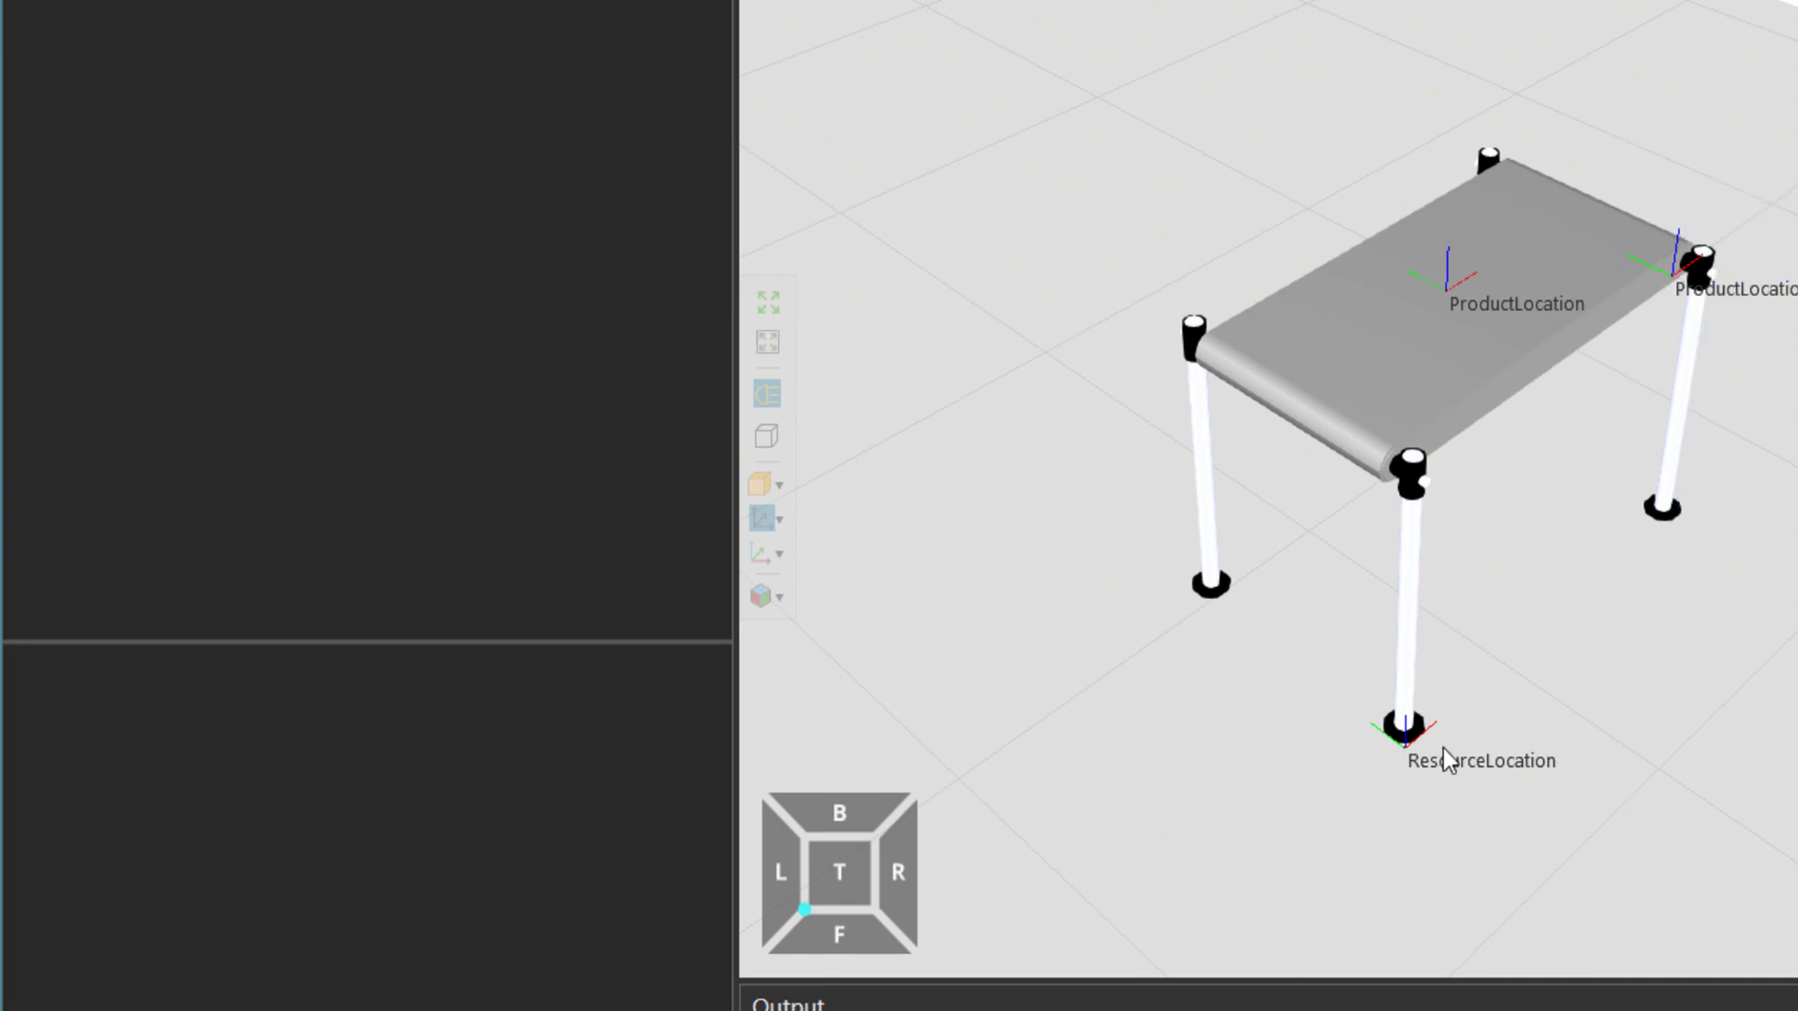
pyautogui.click(1421, 734)
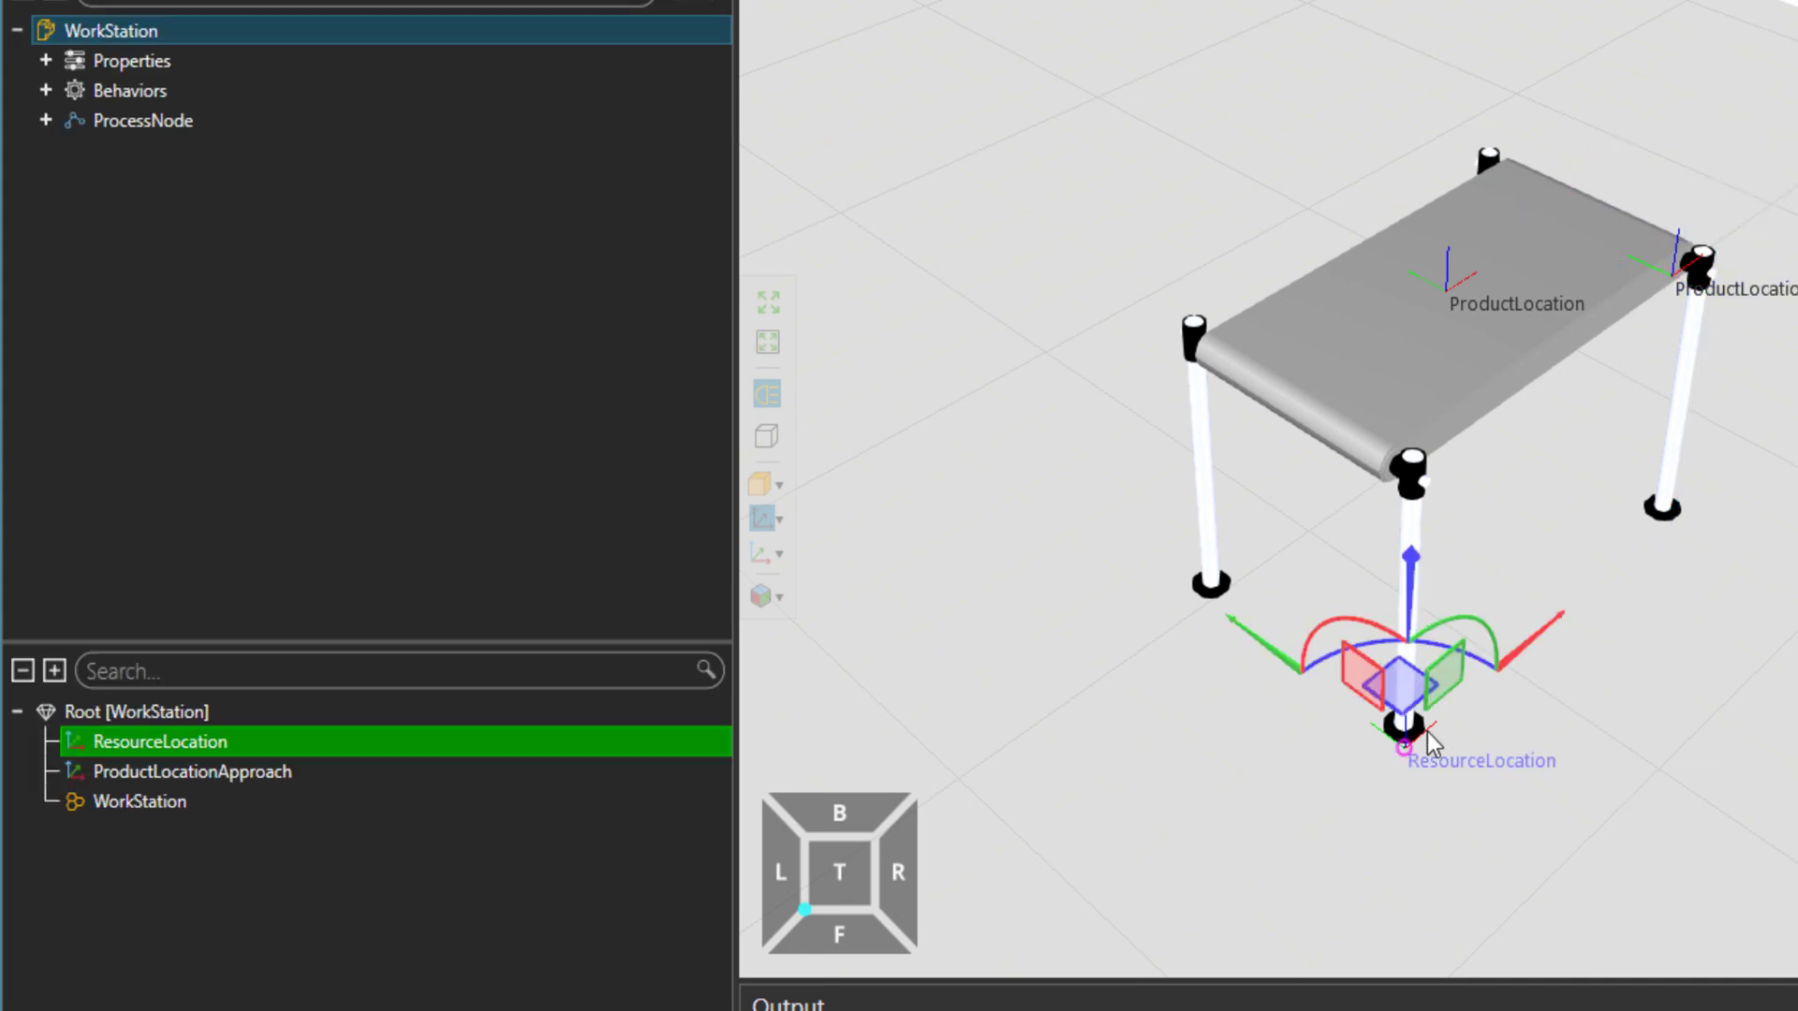
pyautogui.moveTo(1400, 709); pyautogui.dragTo(1648, 633)
pyautogui.moveTo(1666, 770); pyautogui.dragTo(1650, 732, button='right')
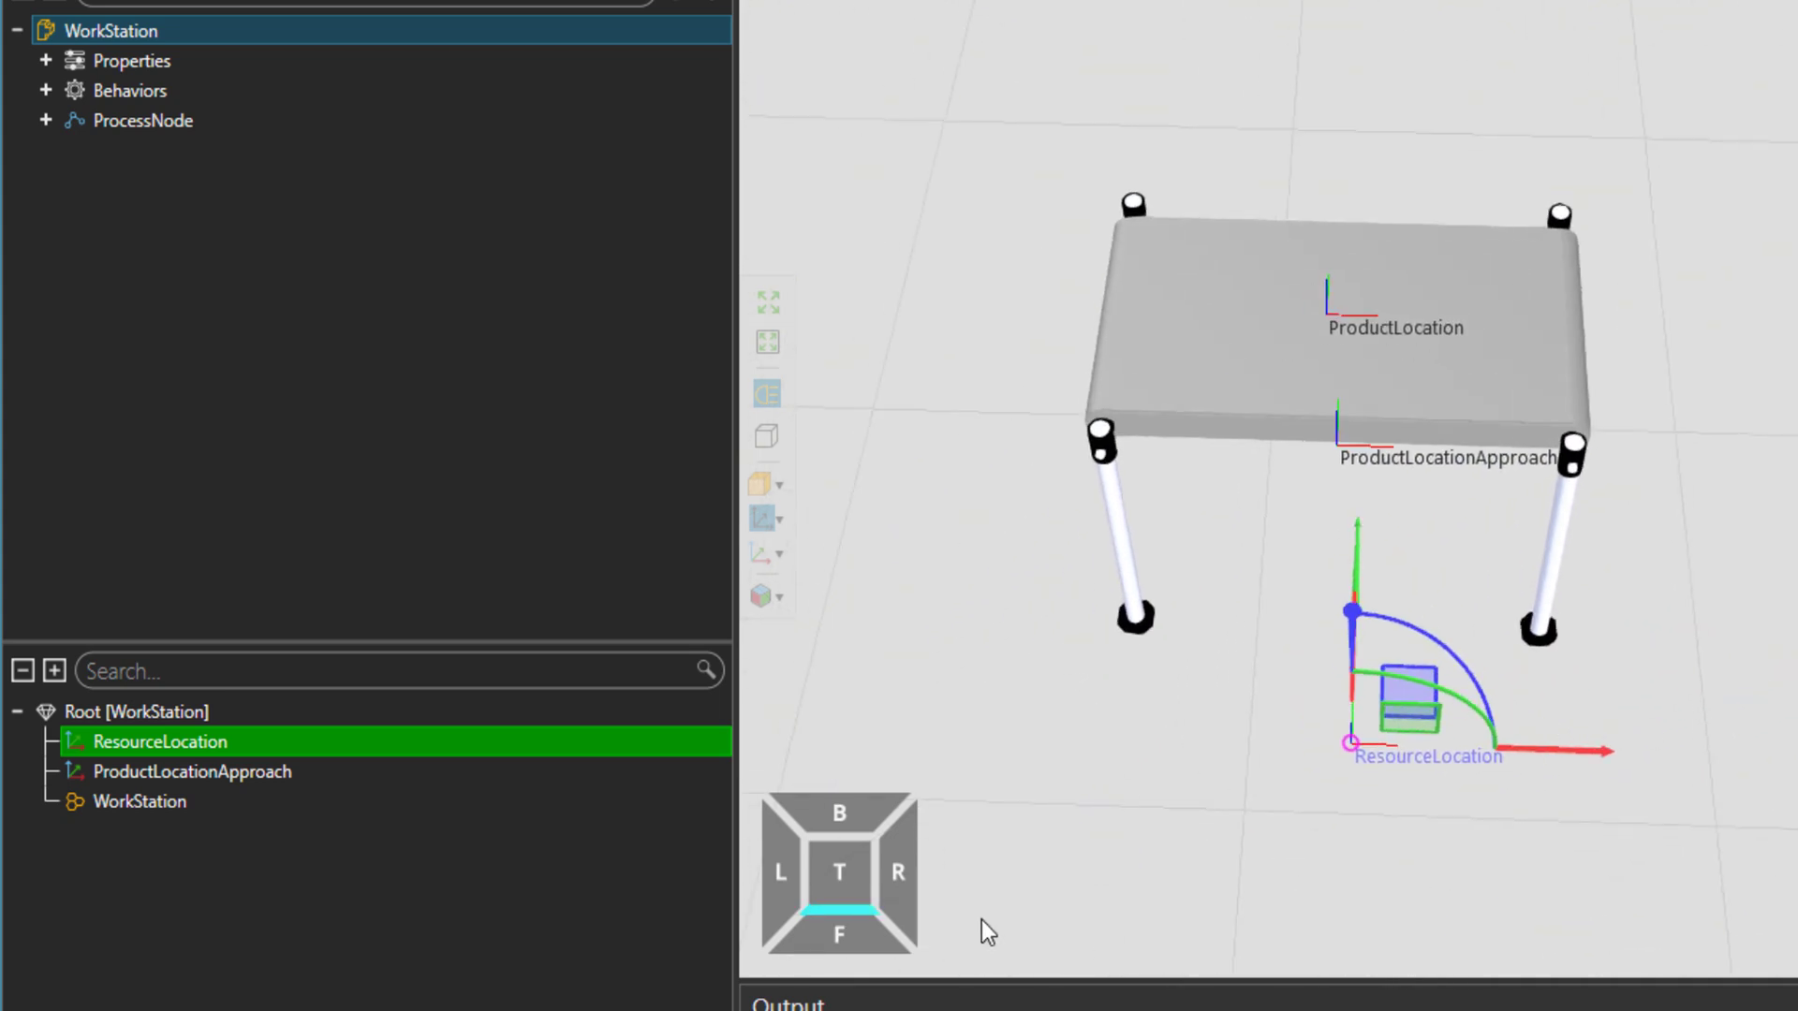
pyautogui.click(853, 891)
pyautogui.moveTo(1437, 819); pyautogui.dragTo(1441, 890)
pyautogui.moveTo(1677, 884); pyautogui.dragTo(1701, 834, button='right')
pyautogui.moveTo(1441, 836); pyautogui.dragTo(1460, 822, button='right')
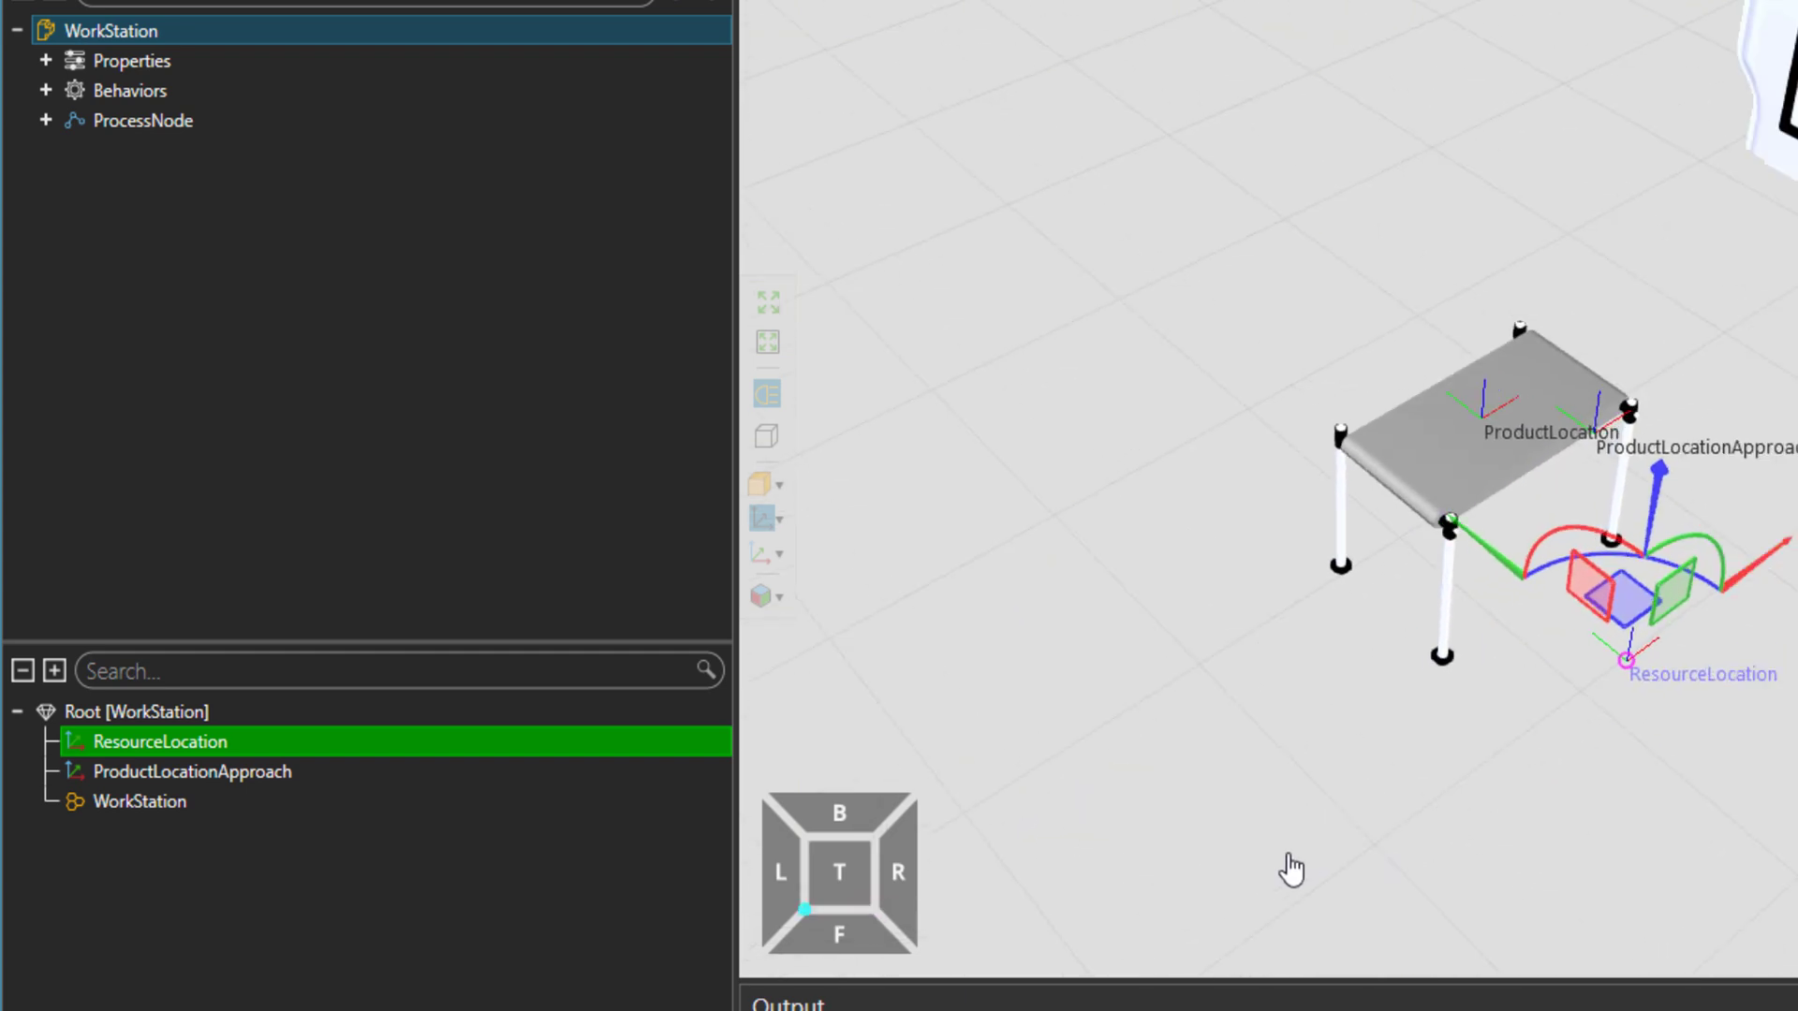
pyautogui.moveTo(1561, 747); pyautogui.dragTo(1423, 763, button='right')
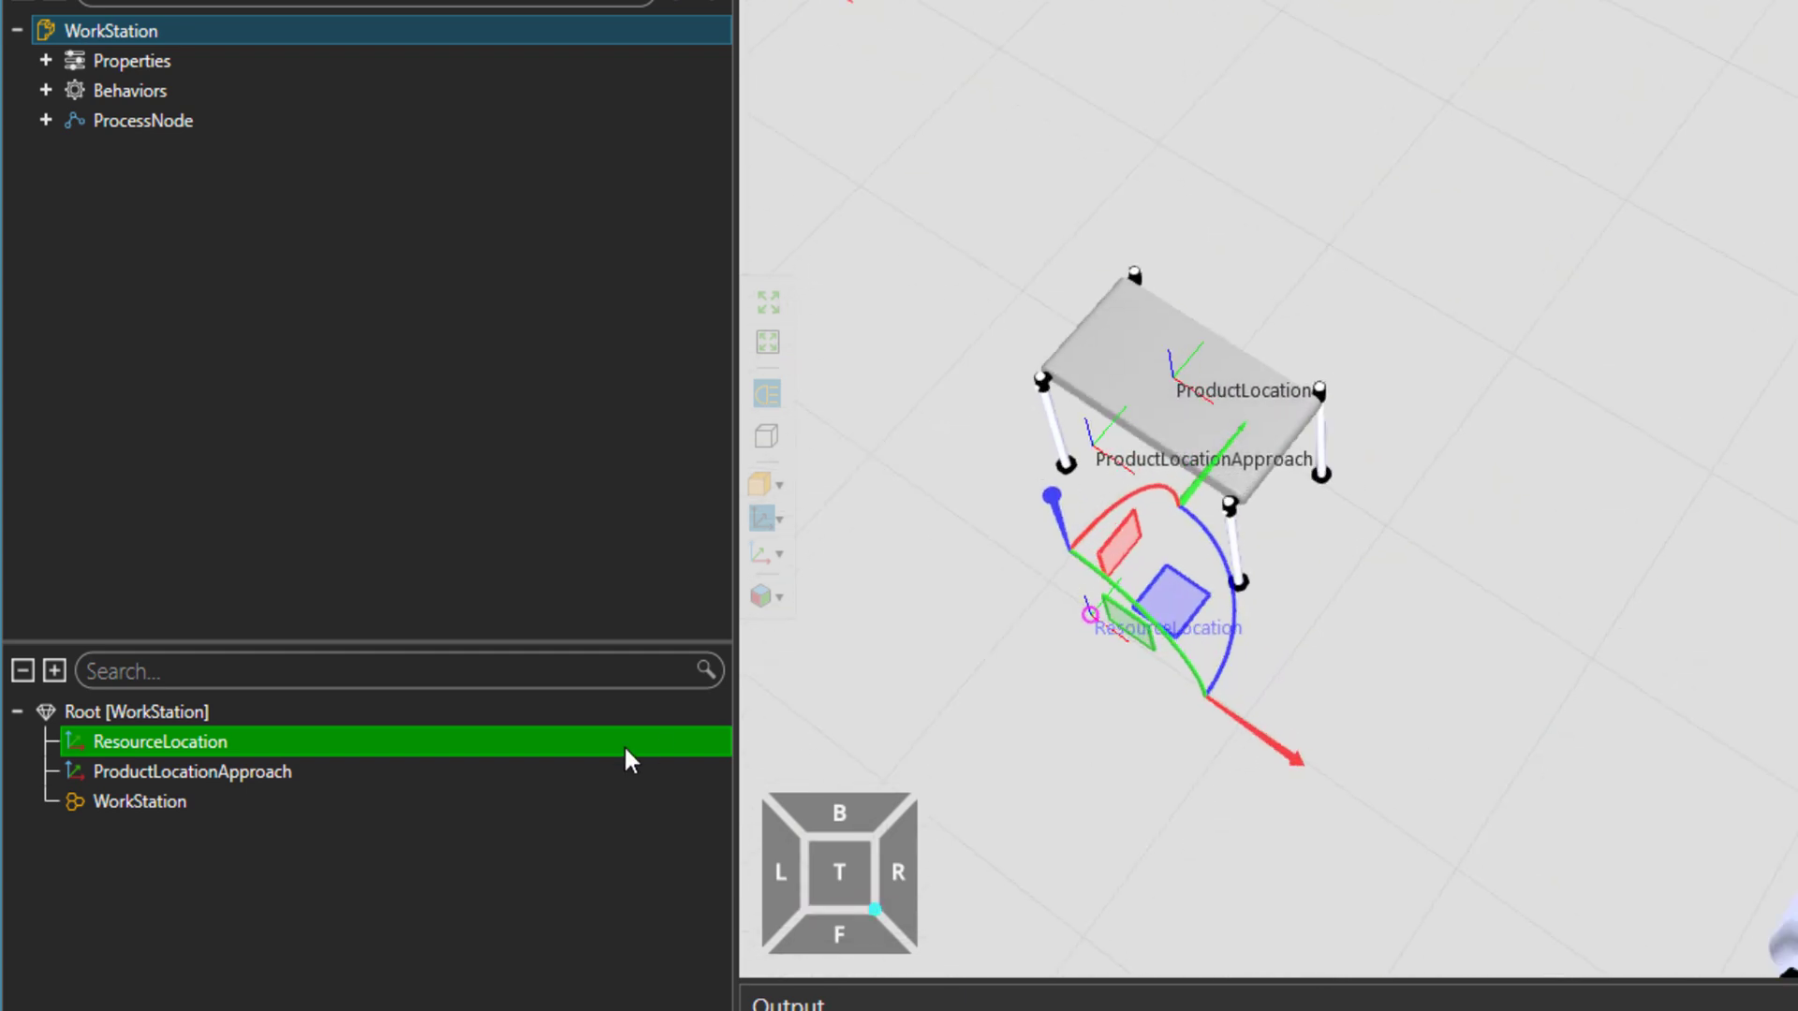
# Step: Rotate ResourceLocation and ProductLocationApproach together to Rz 90 in object coordinates
pyautogui.keyDown('ctrl'); pyautogui.click(362, 770); pyautogui.keyUp('ctrl')
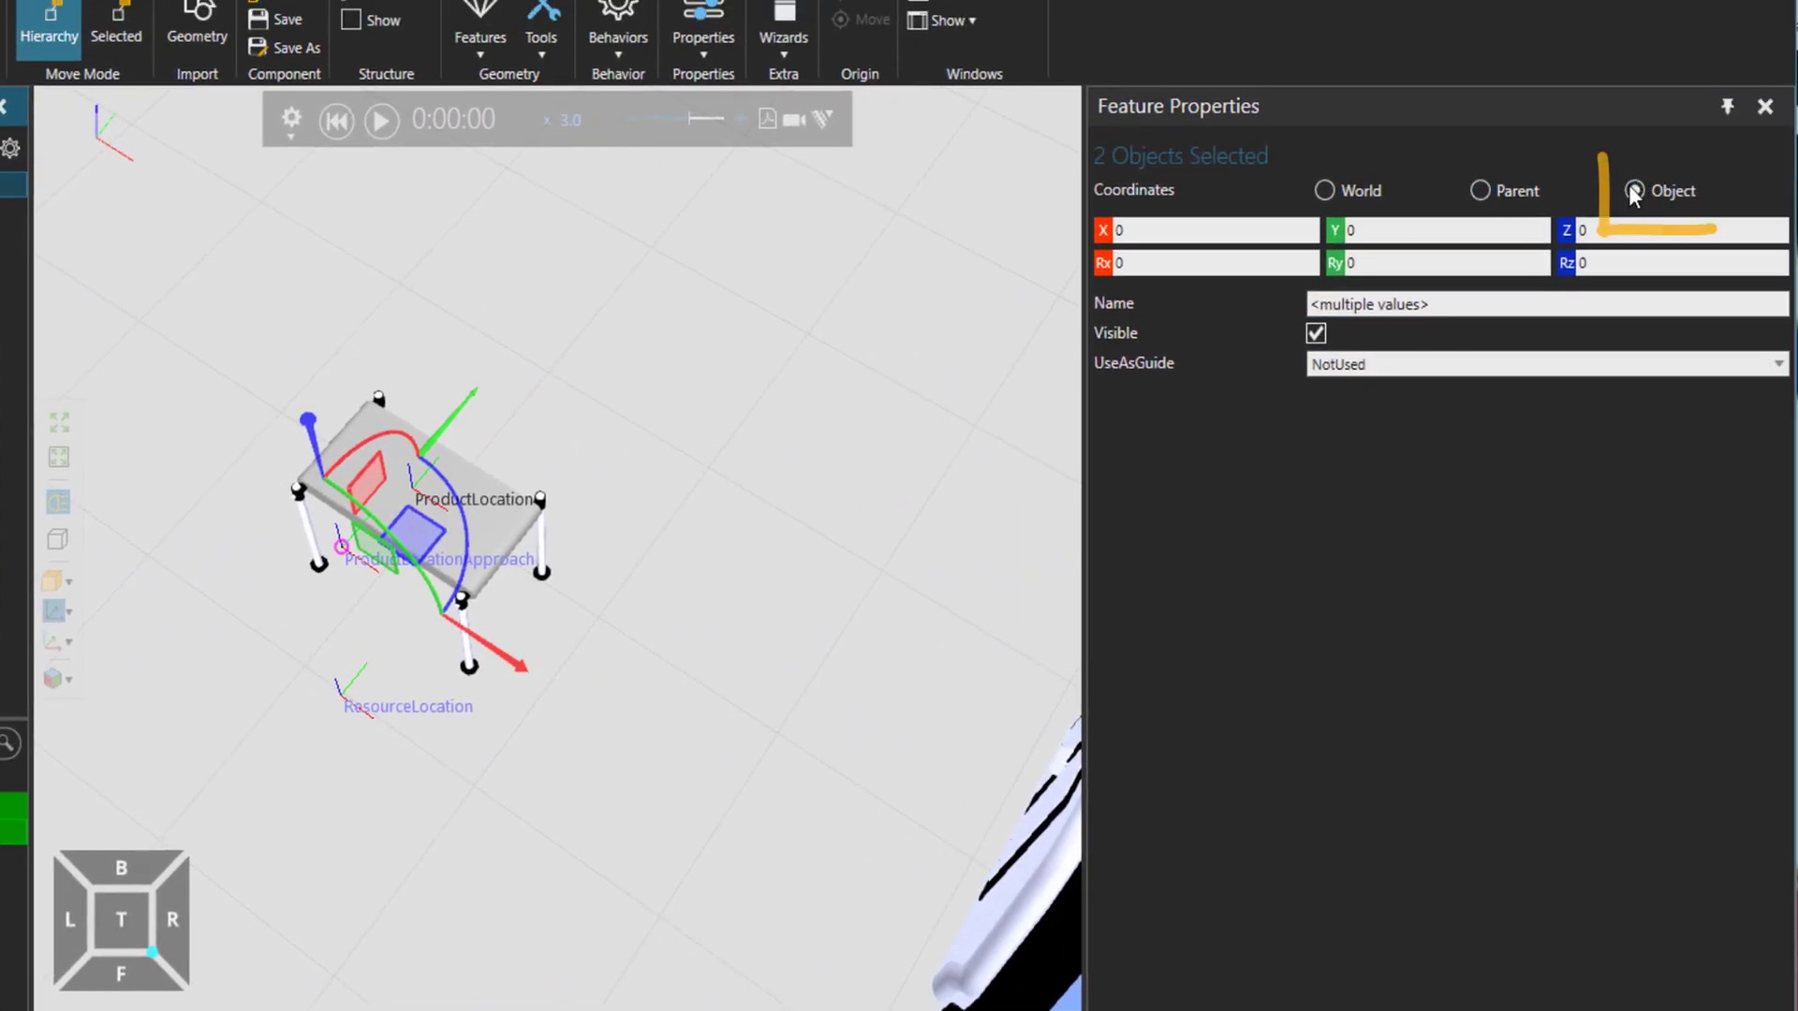
pyautogui.moveTo(465, 545); pyautogui.dragTo(339, 389)
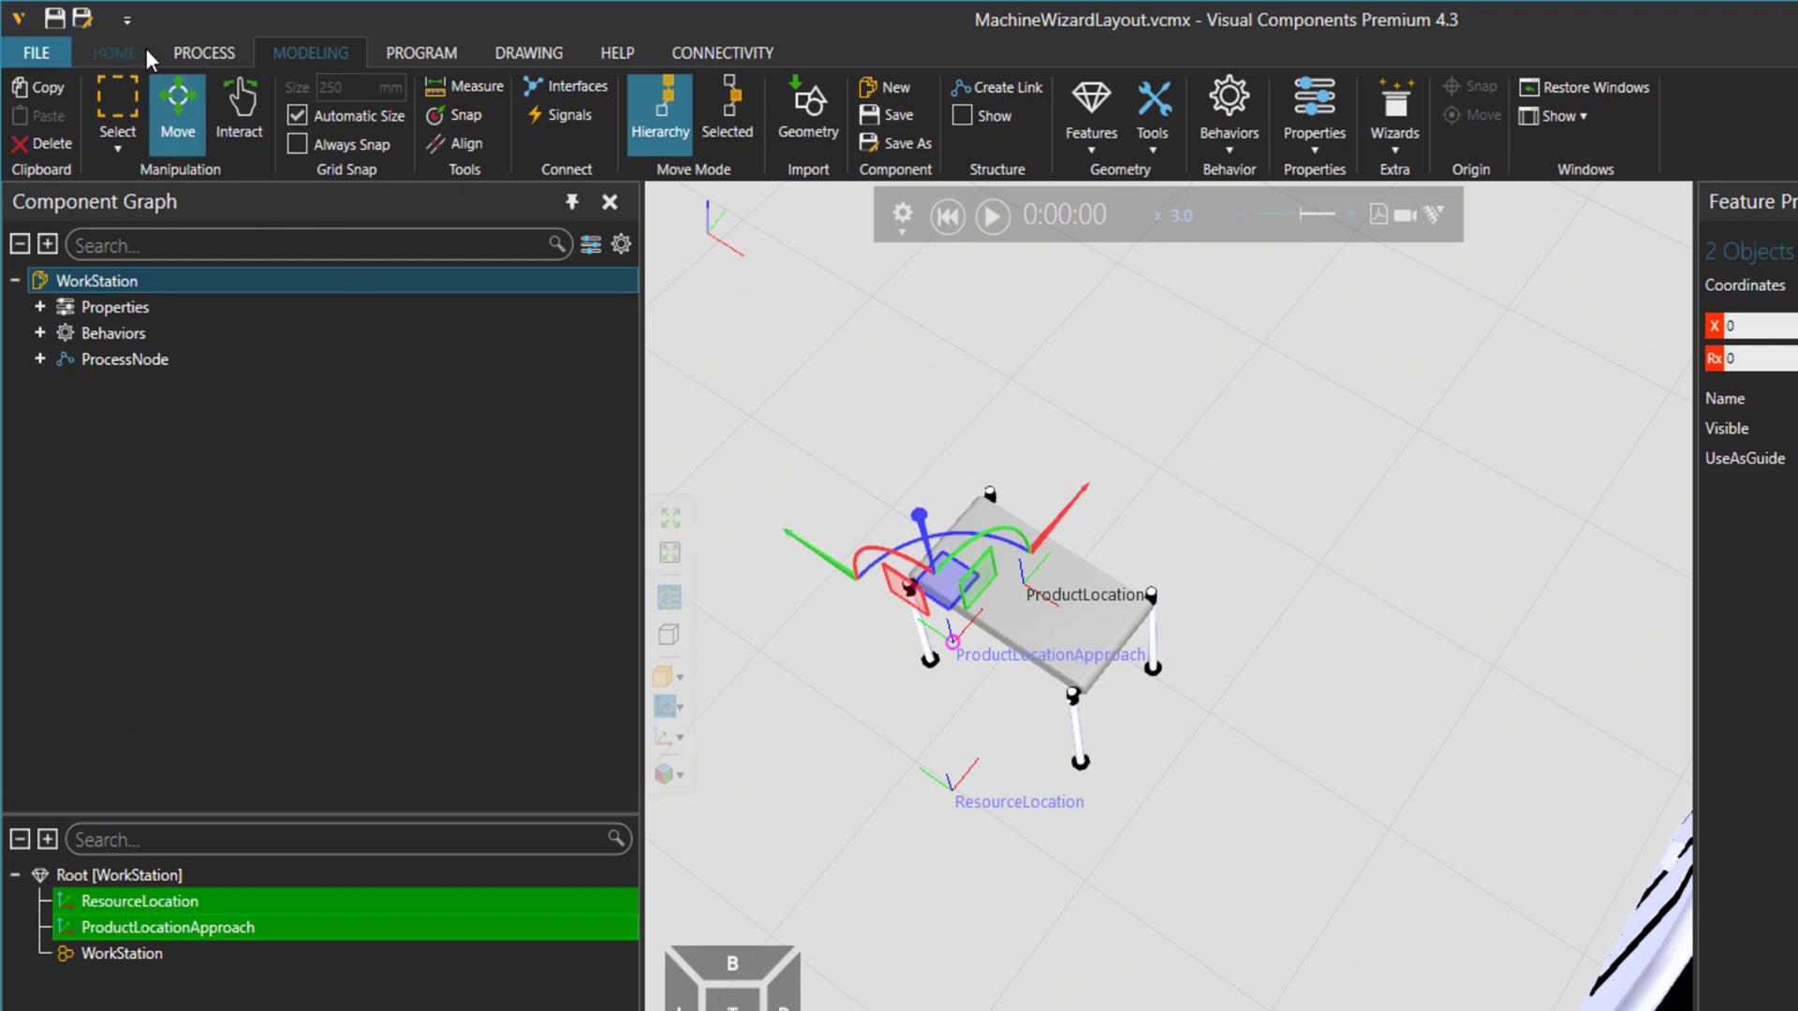
# Step: Add a Feeder Process and a Sink Process from PM Flow Components beside the CNC machine
pyautogui.click(185, 47)
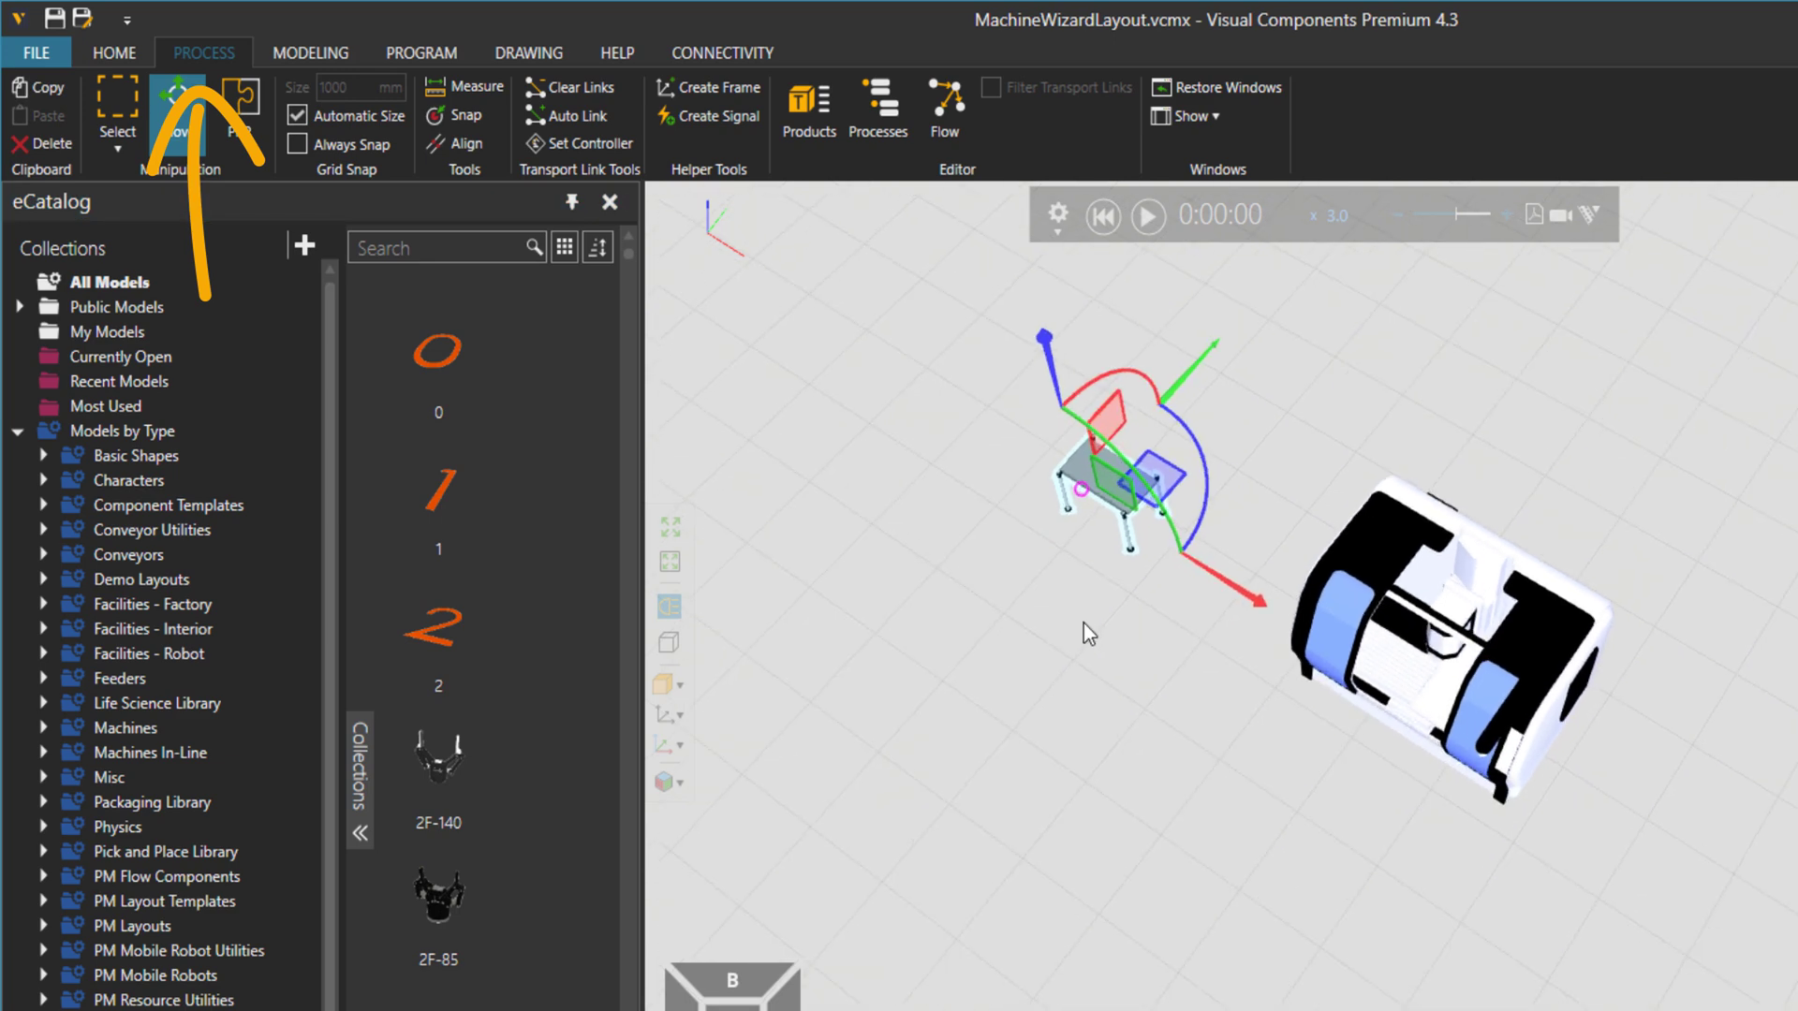
pyautogui.scroll(-5, 1082, 621)
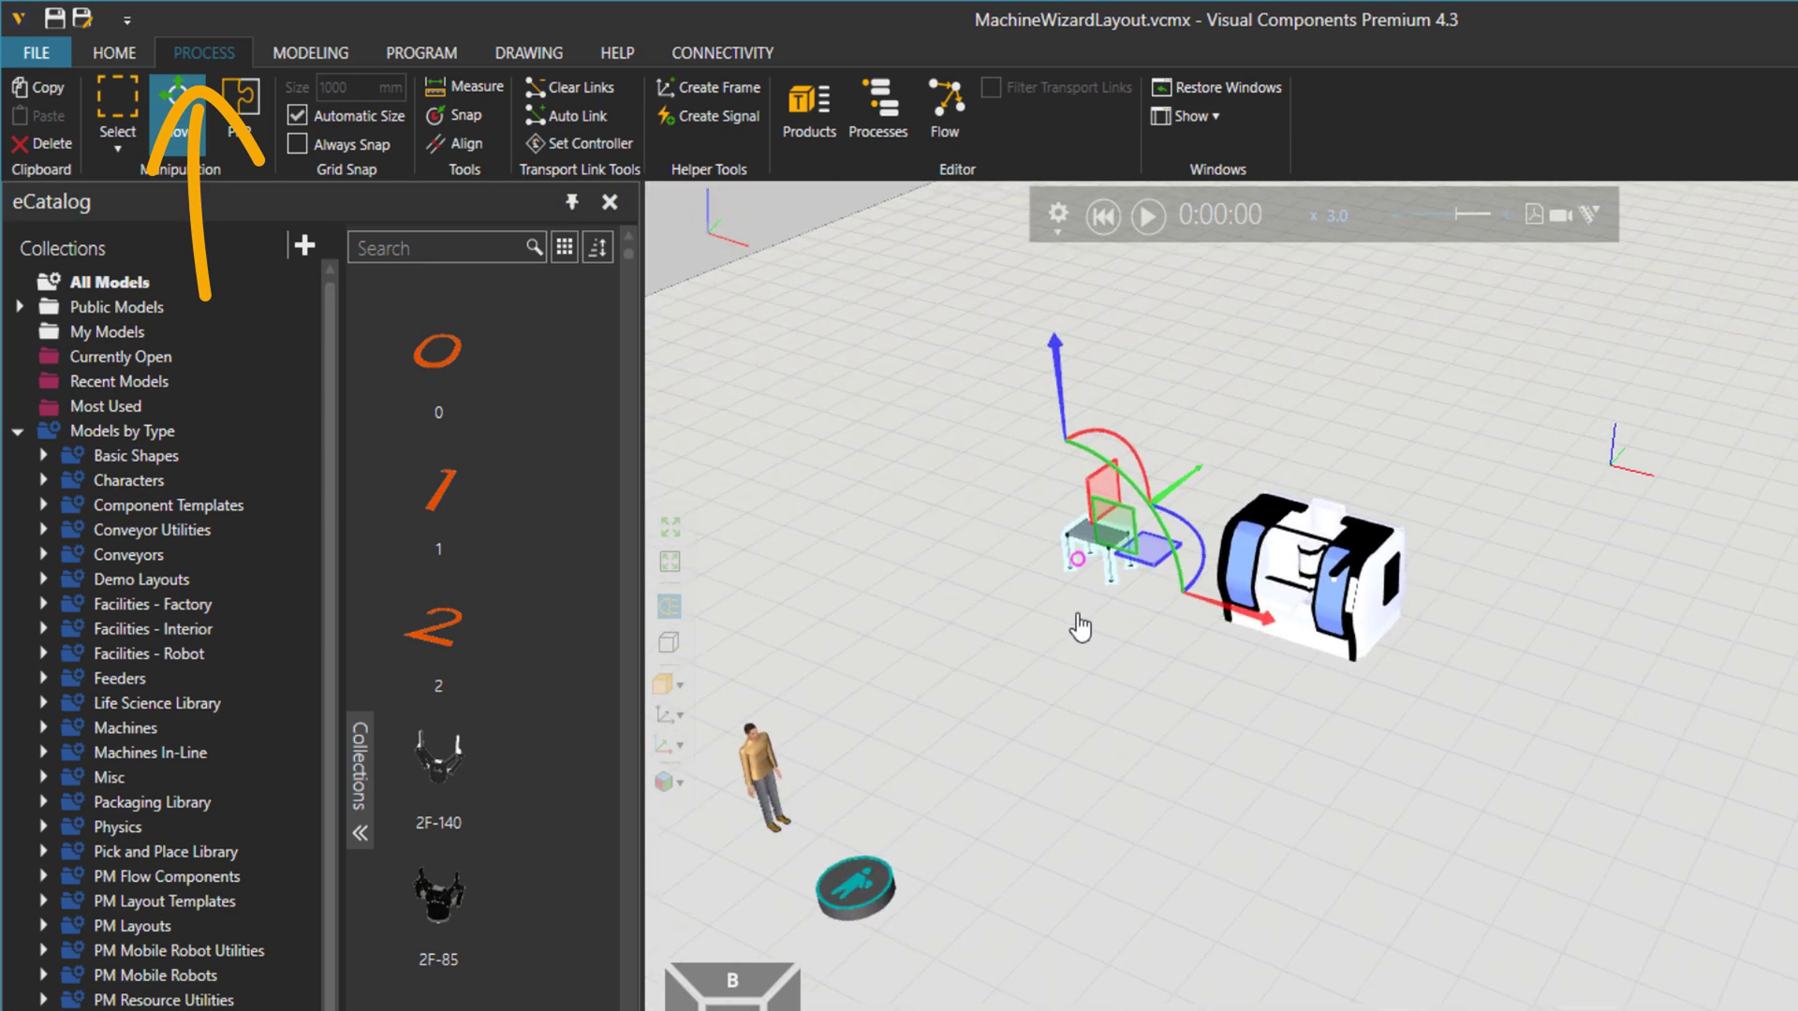
pyautogui.moveTo(1082, 633); pyautogui.dragTo(1055, 757, button='middle')
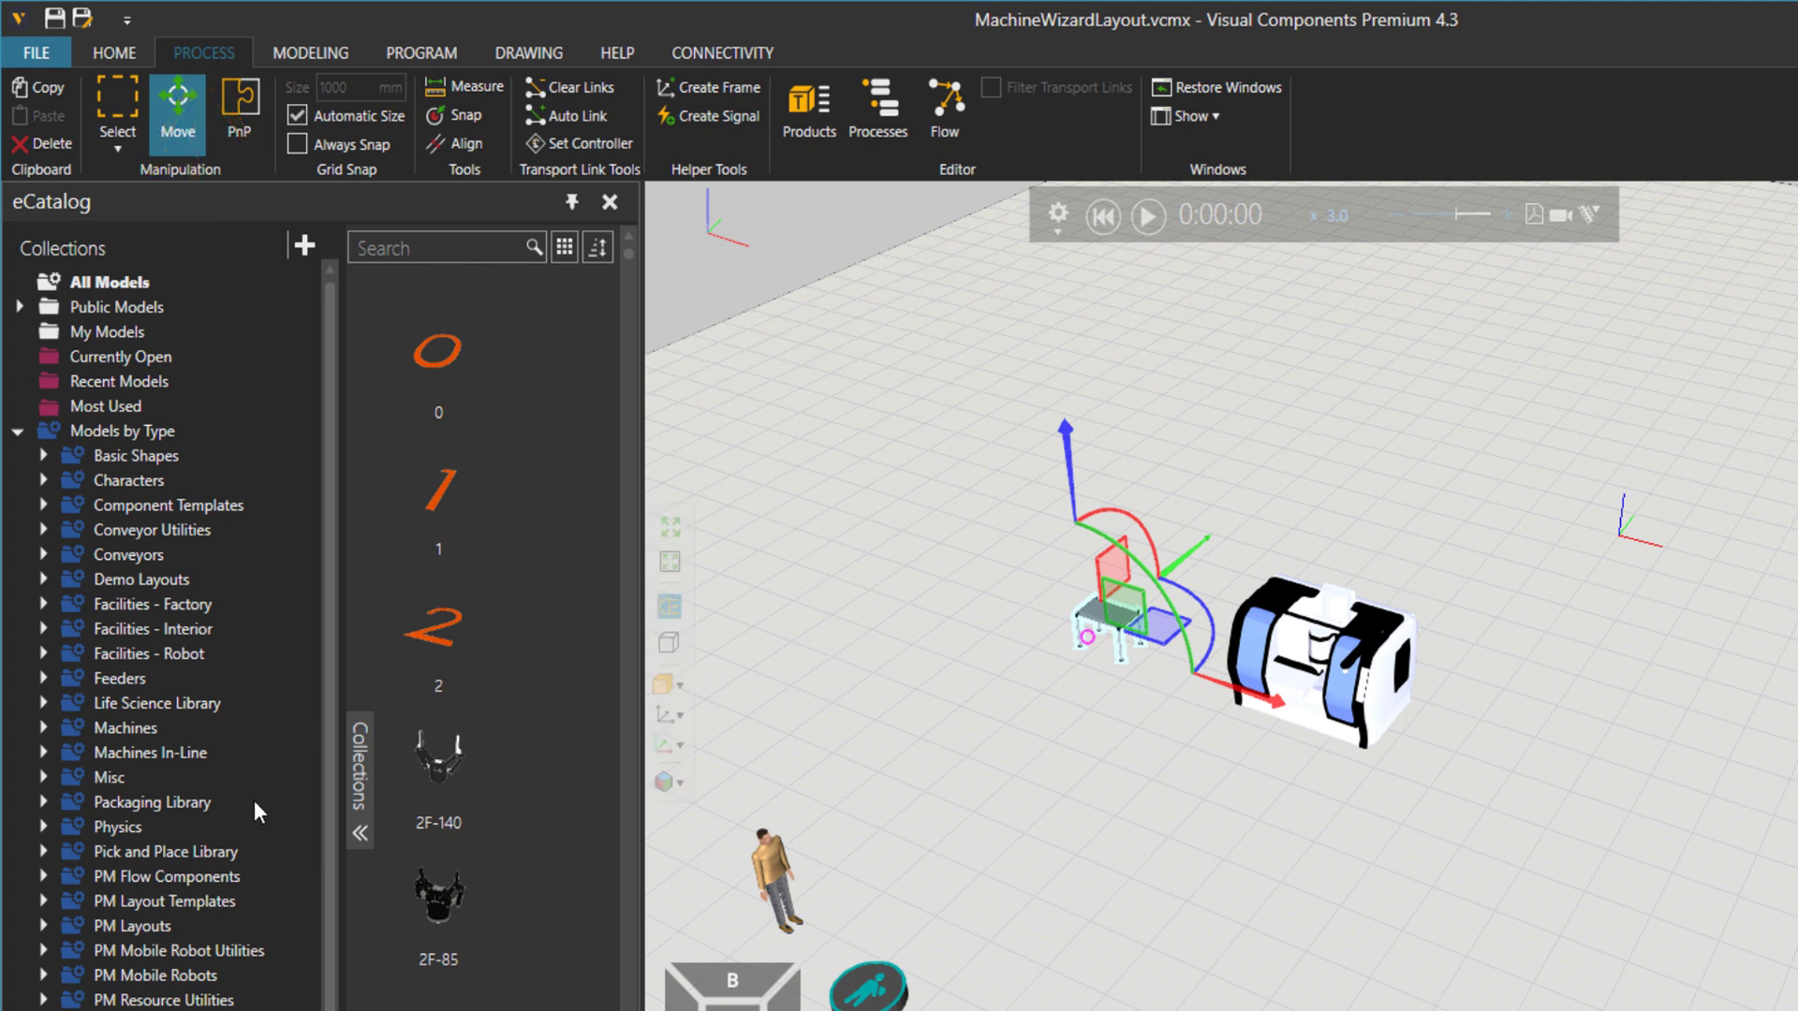
pyautogui.click(182, 877)
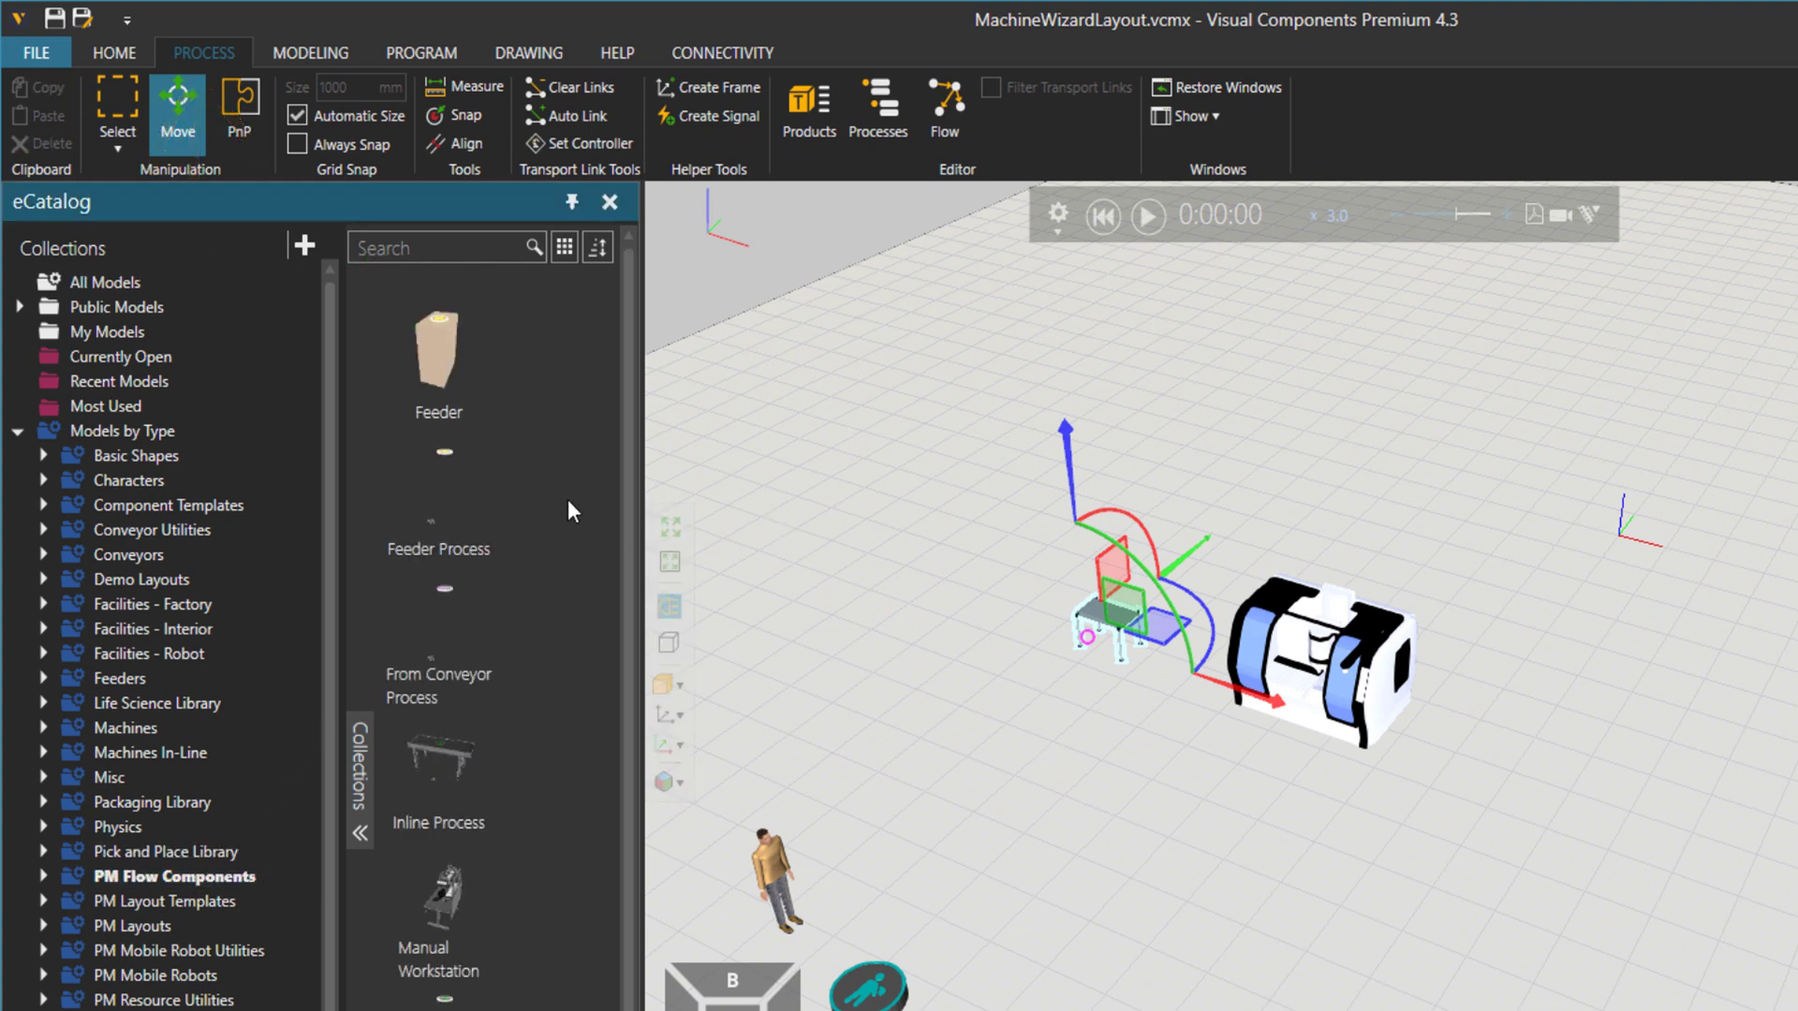
pyautogui.moveTo(482, 522); pyautogui.dragTo(855, 674)
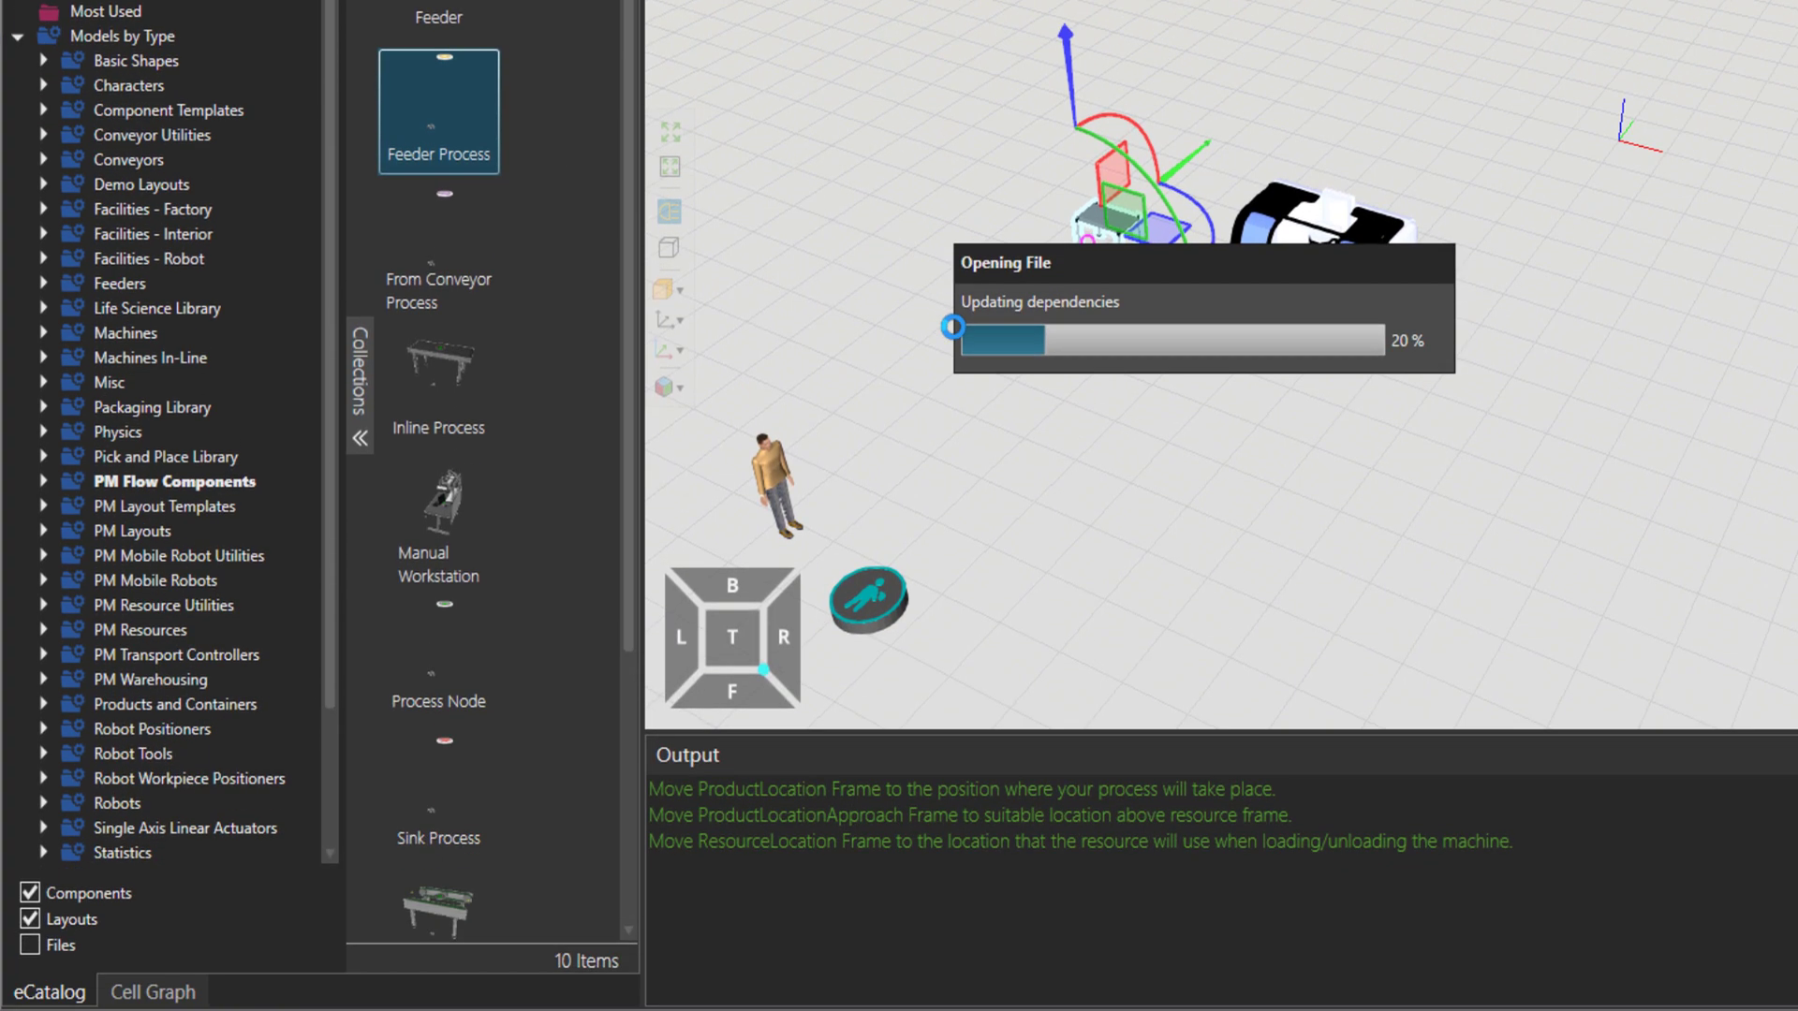
pyautogui.moveTo(439, 796); pyautogui.dragTo(1332, 496)
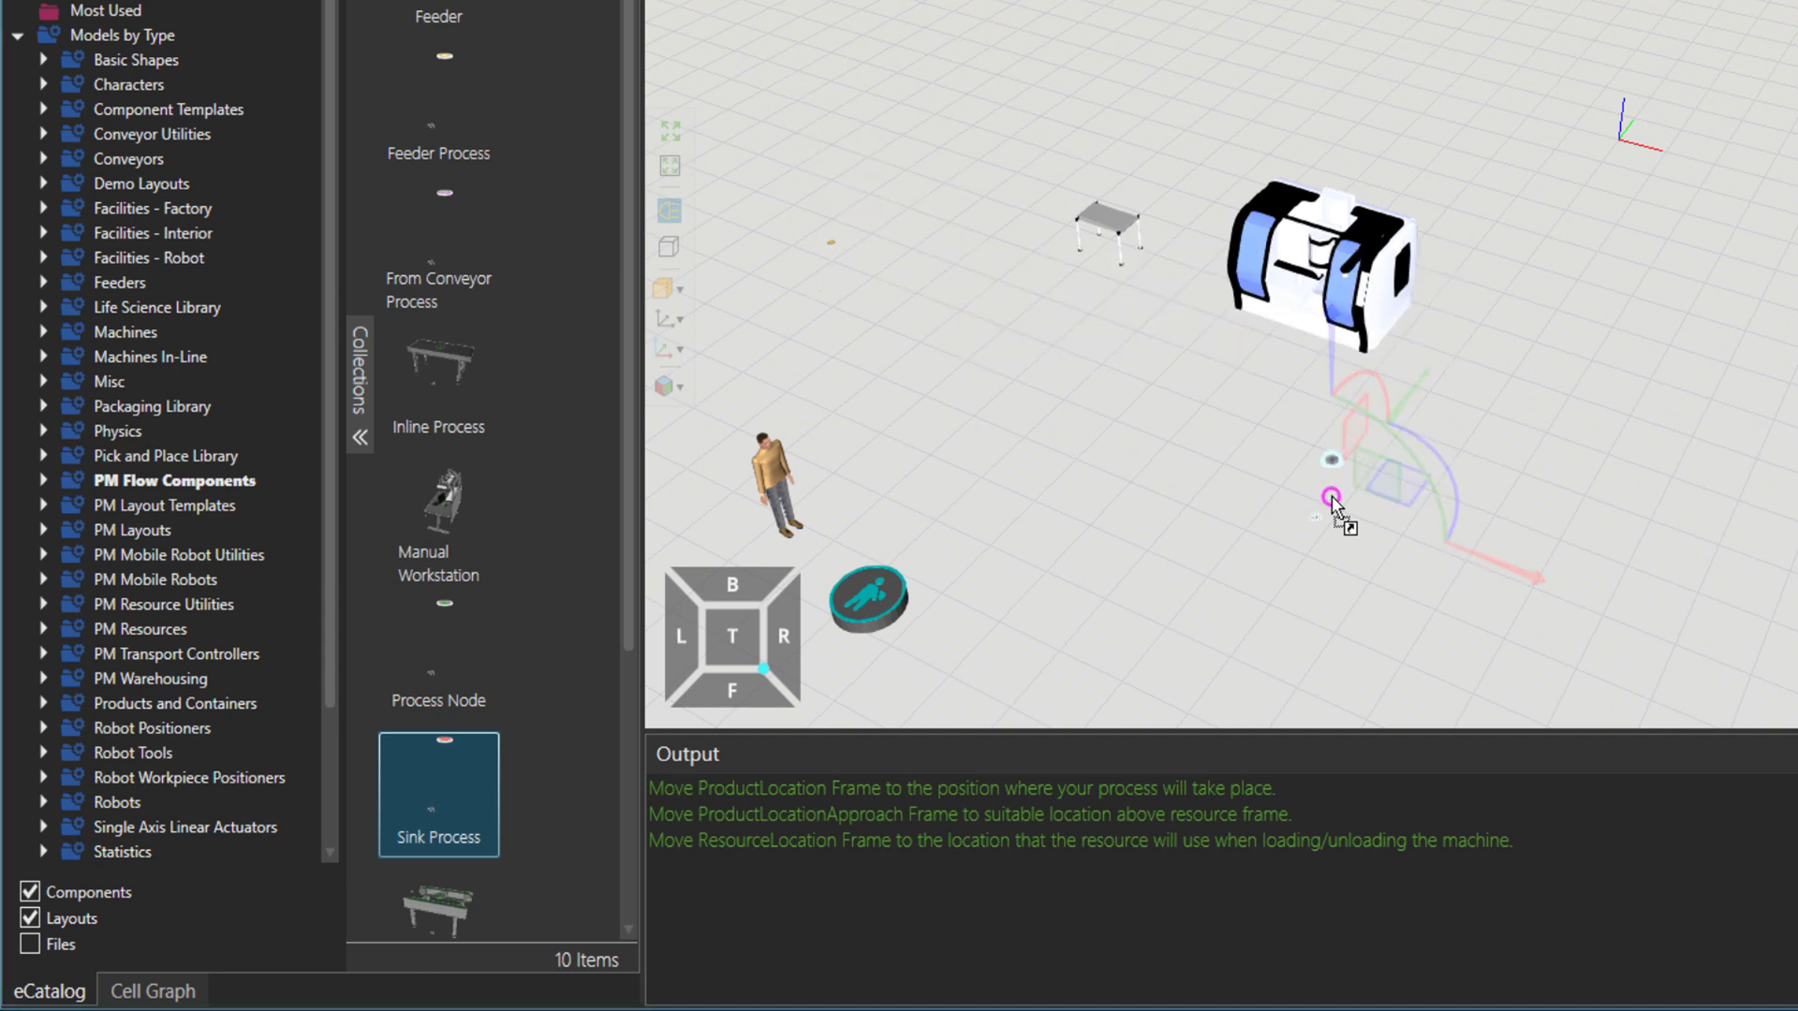
pyautogui.moveTo(1332, 497); pyautogui.dragTo(1331, 496)
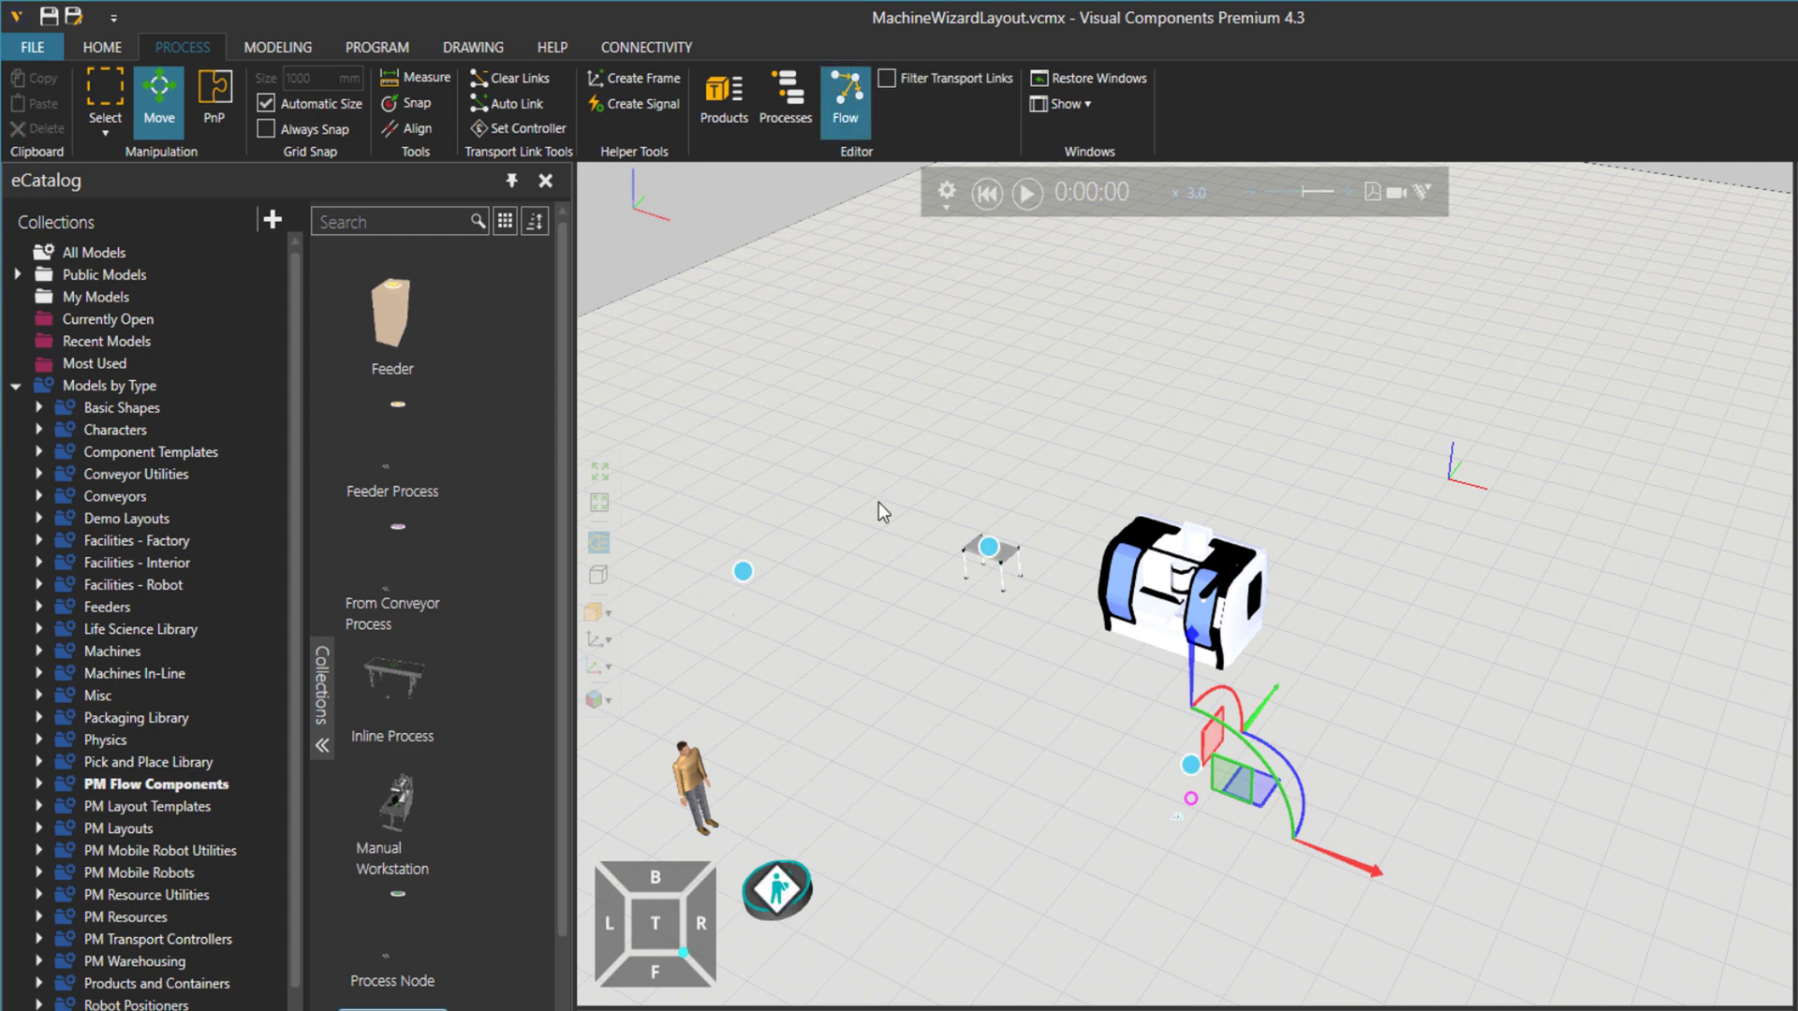
# Step: Link the flow Feeder → WorkStation → Sink and run the simulation
pyautogui.click(792, 897)
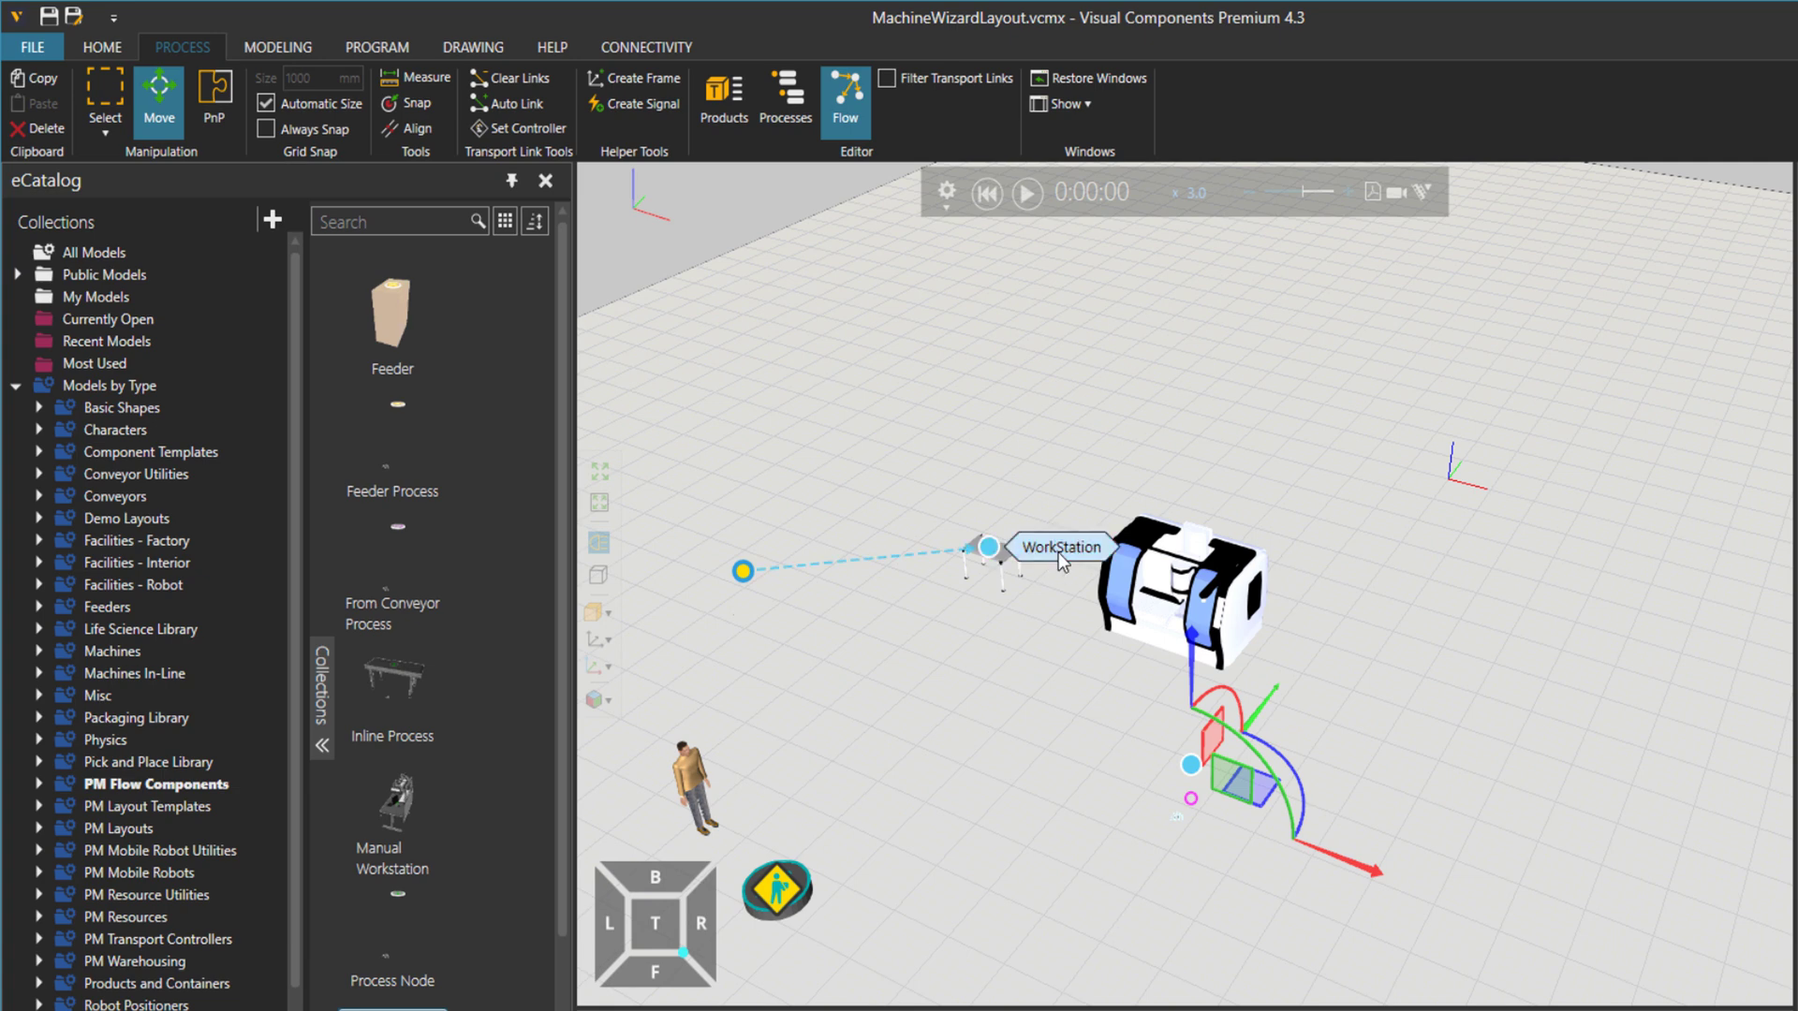
pyautogui.click(1060, 556)
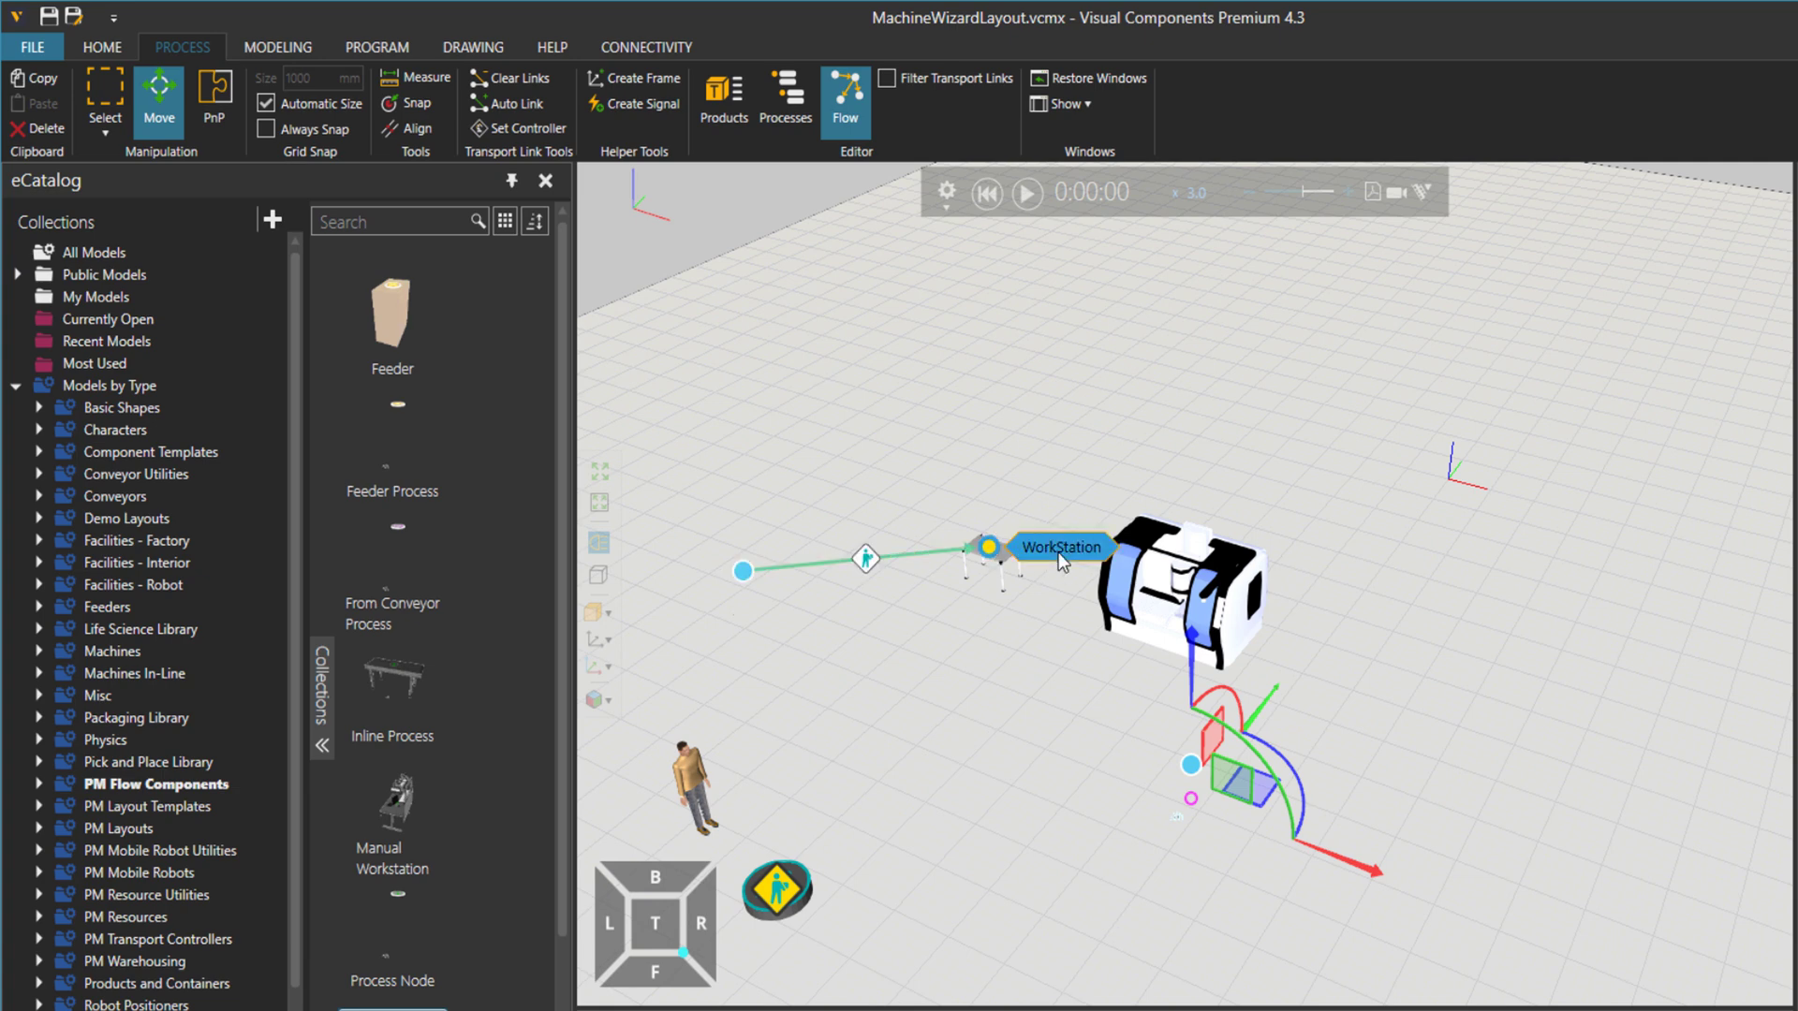
pyautogui.click(1190, 766)
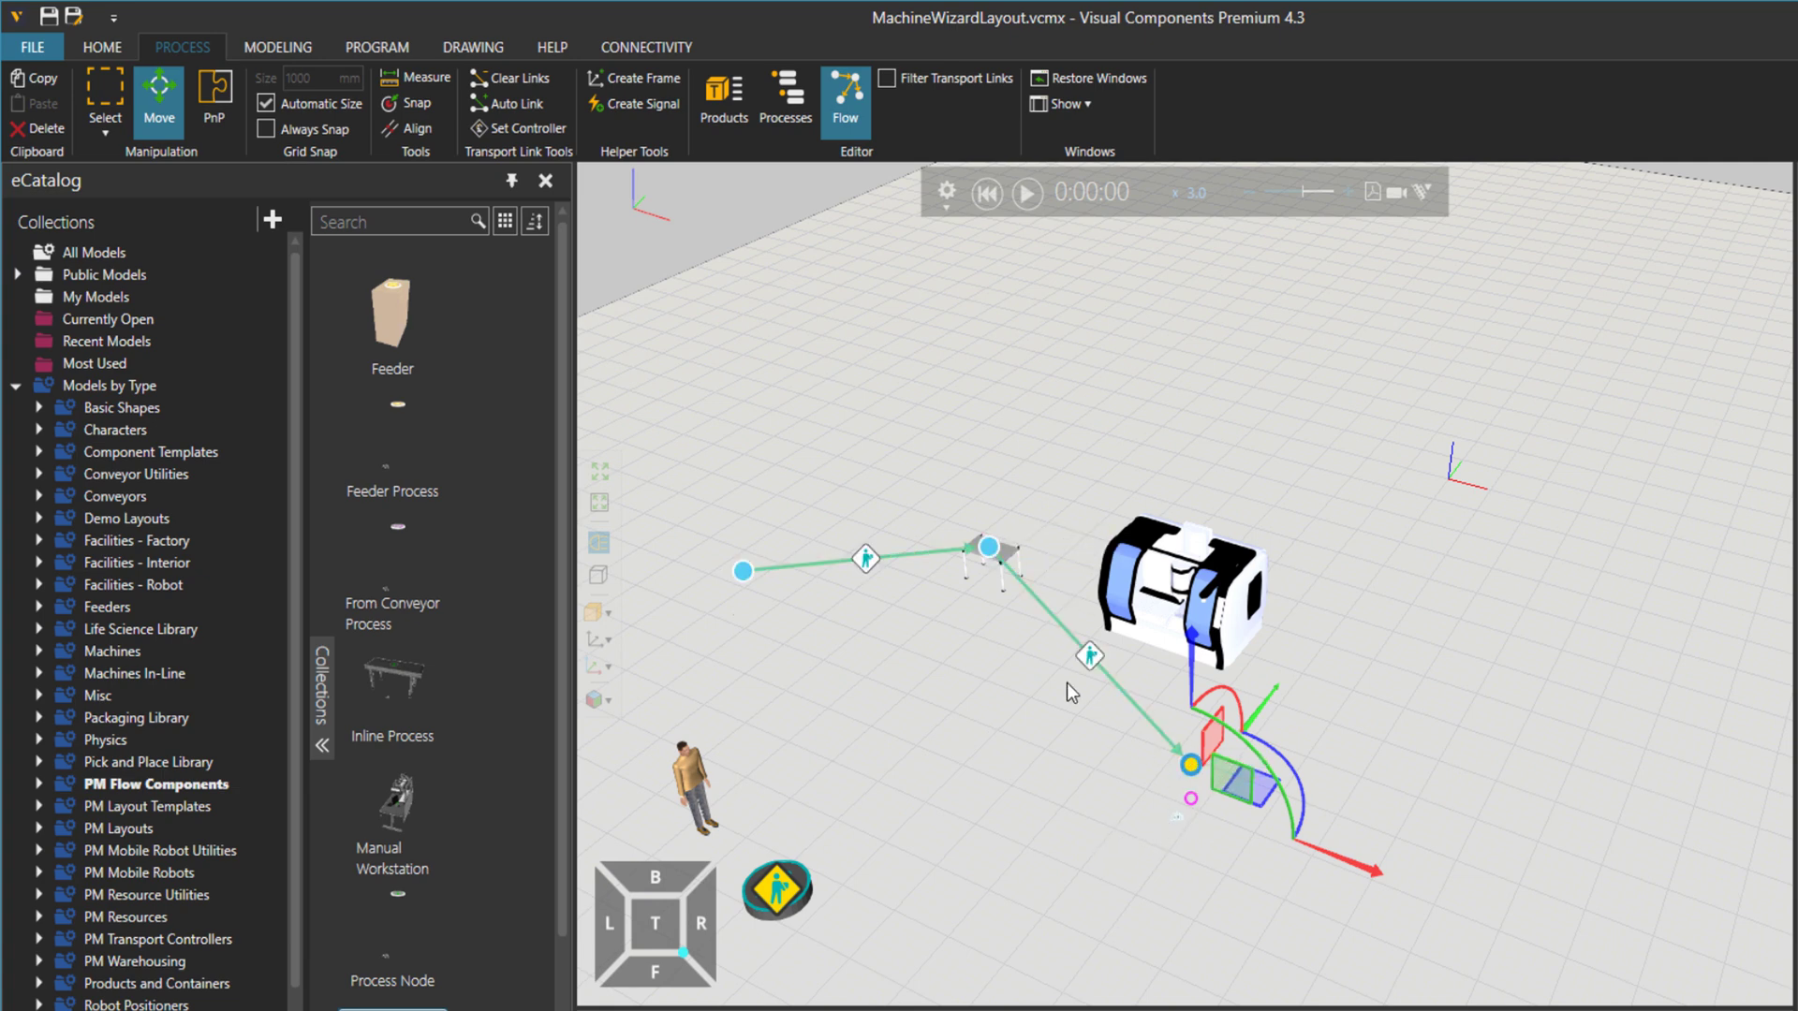
pyautogui.click(1029, 195)
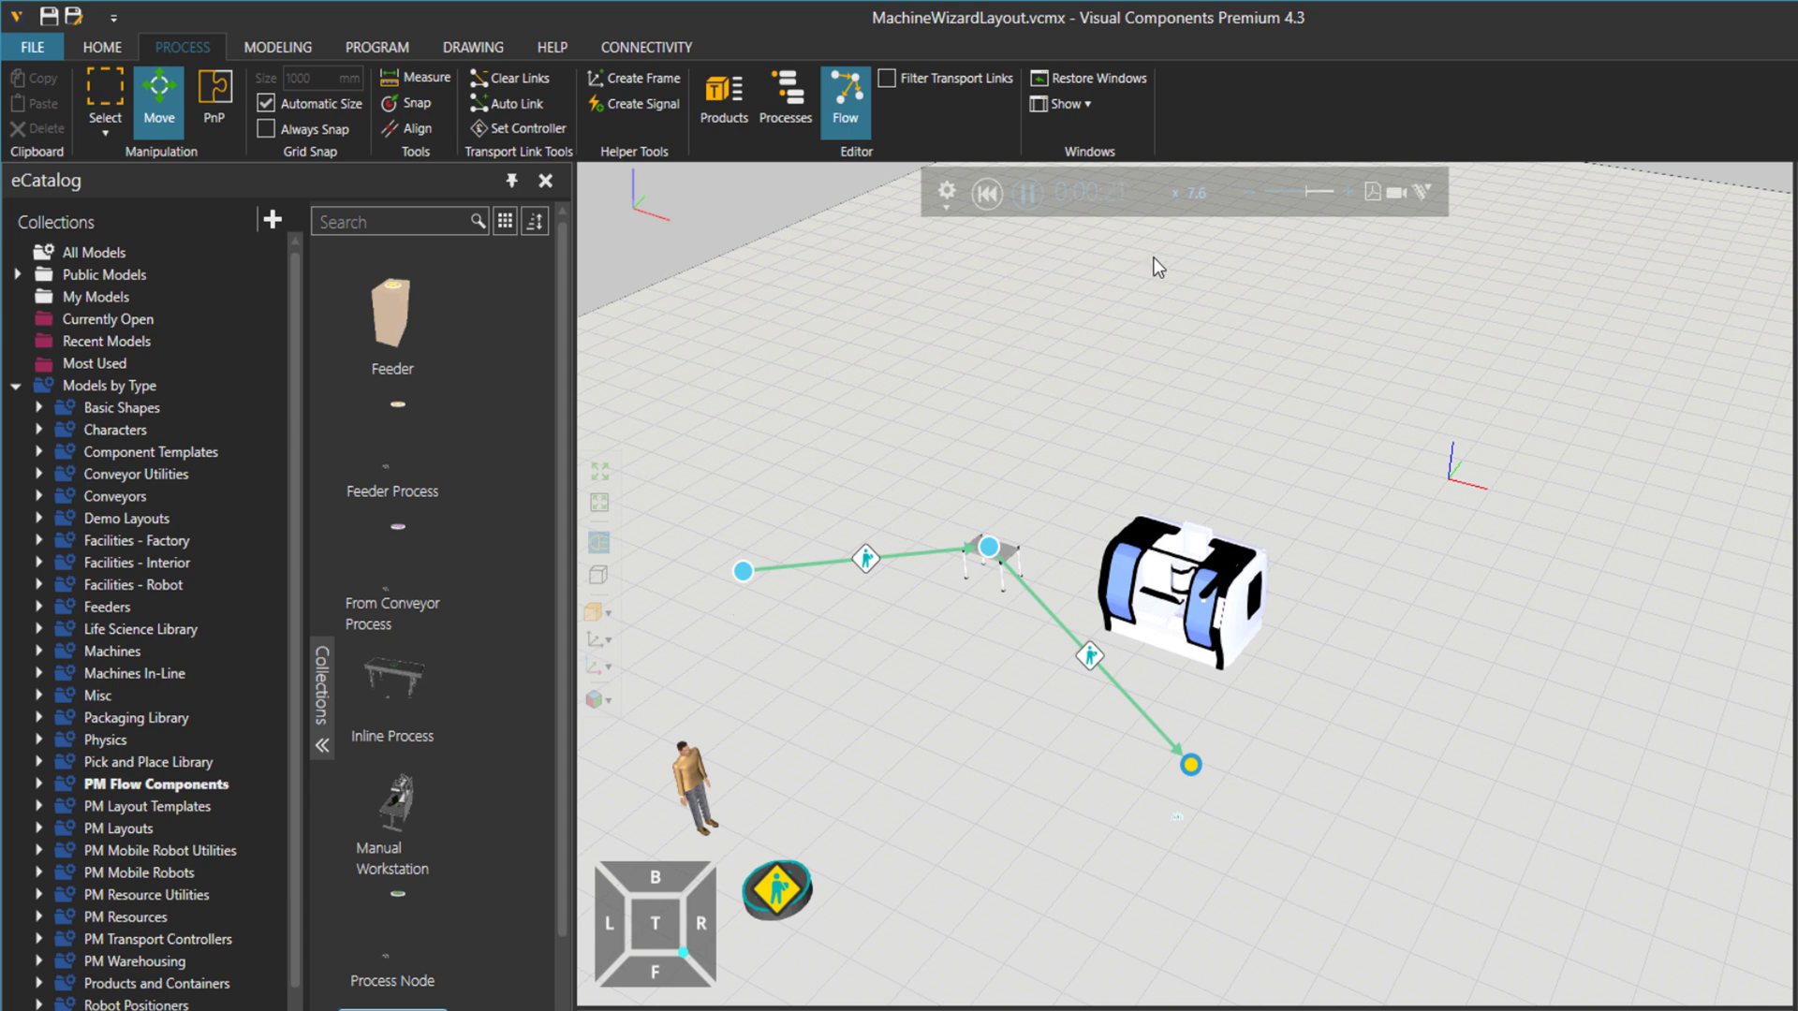
# Step: Reset, then connect all pathways and resources to the Human Transport Controller
pyautogui.click(988, 194)
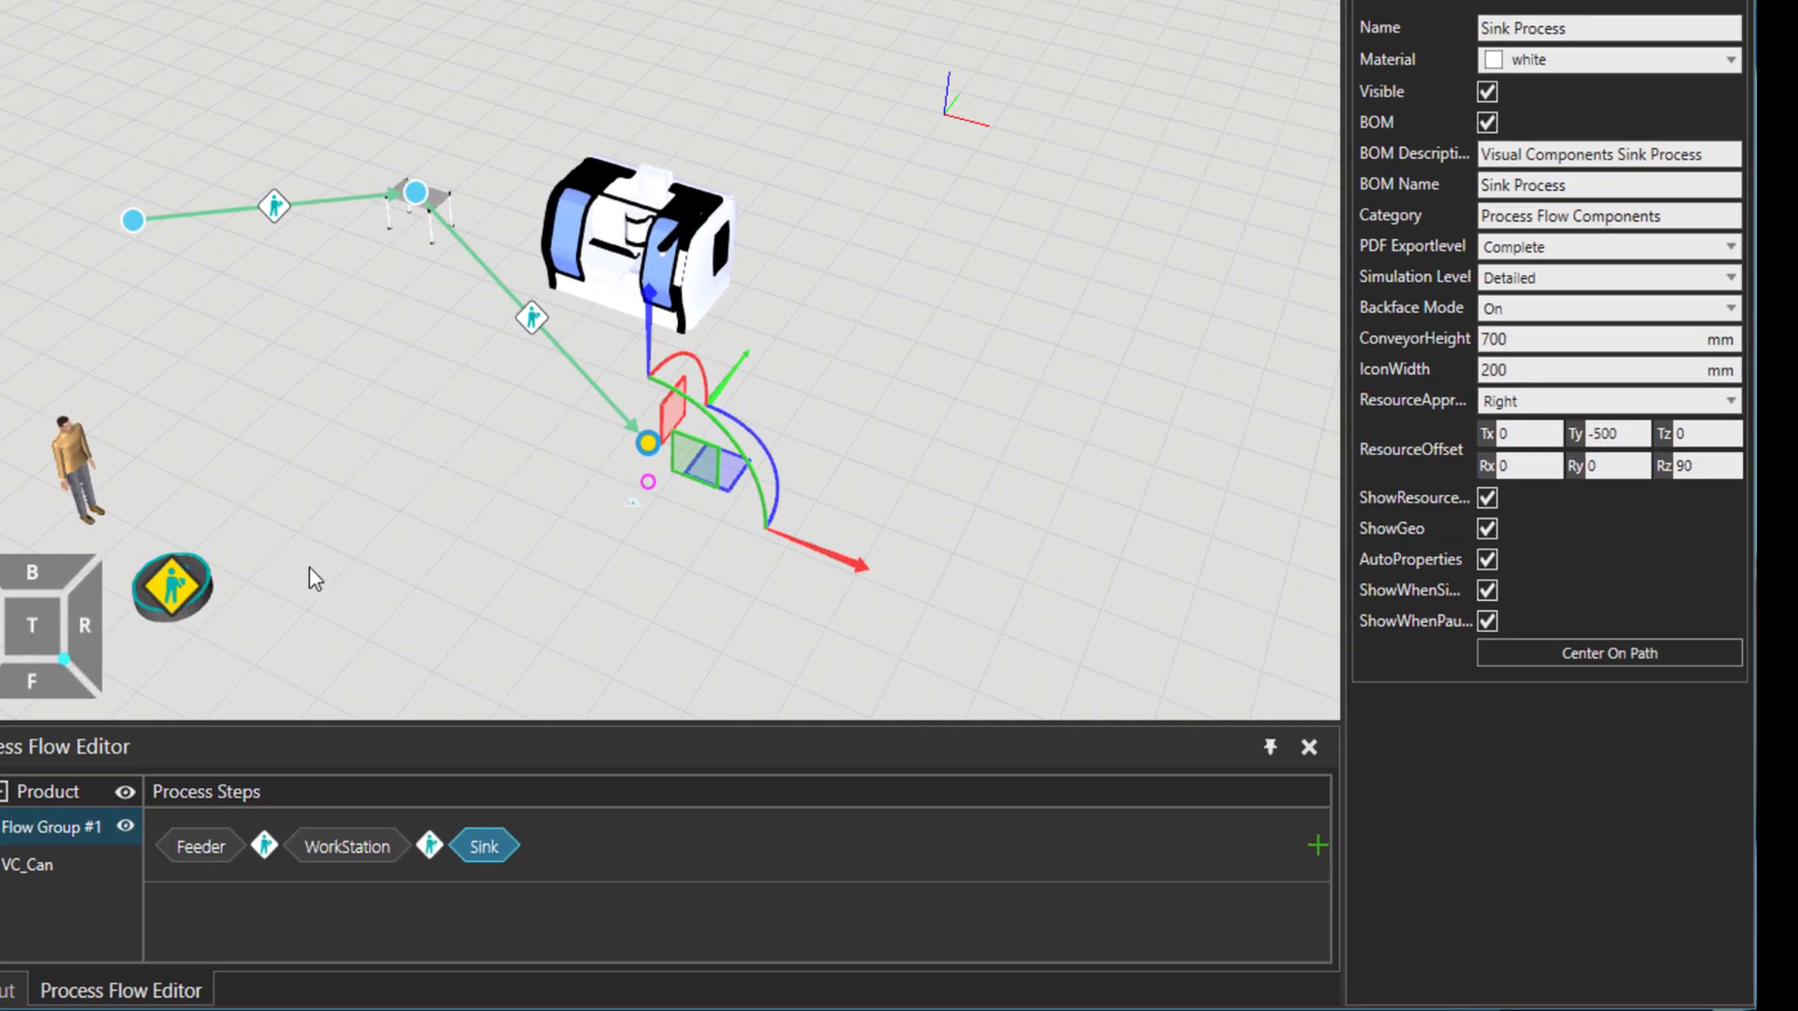
pyautogui.click(667, 833)
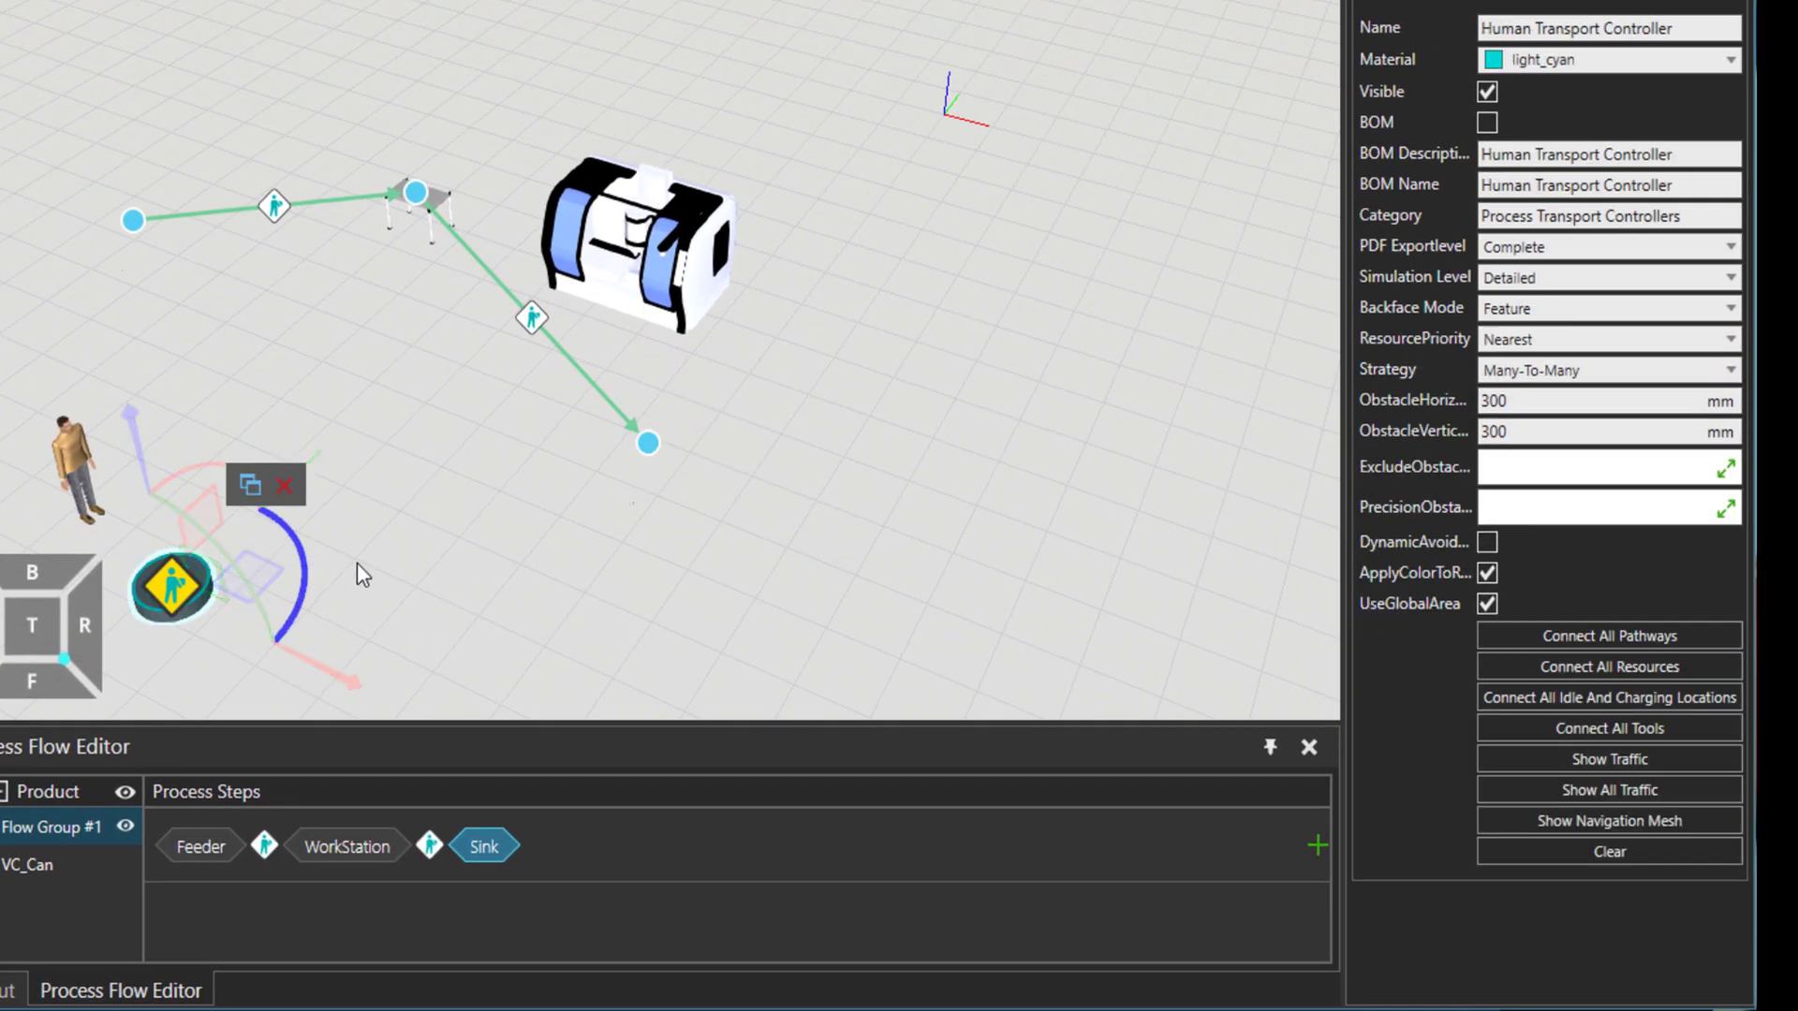
pyautogui.click(1609, 637)
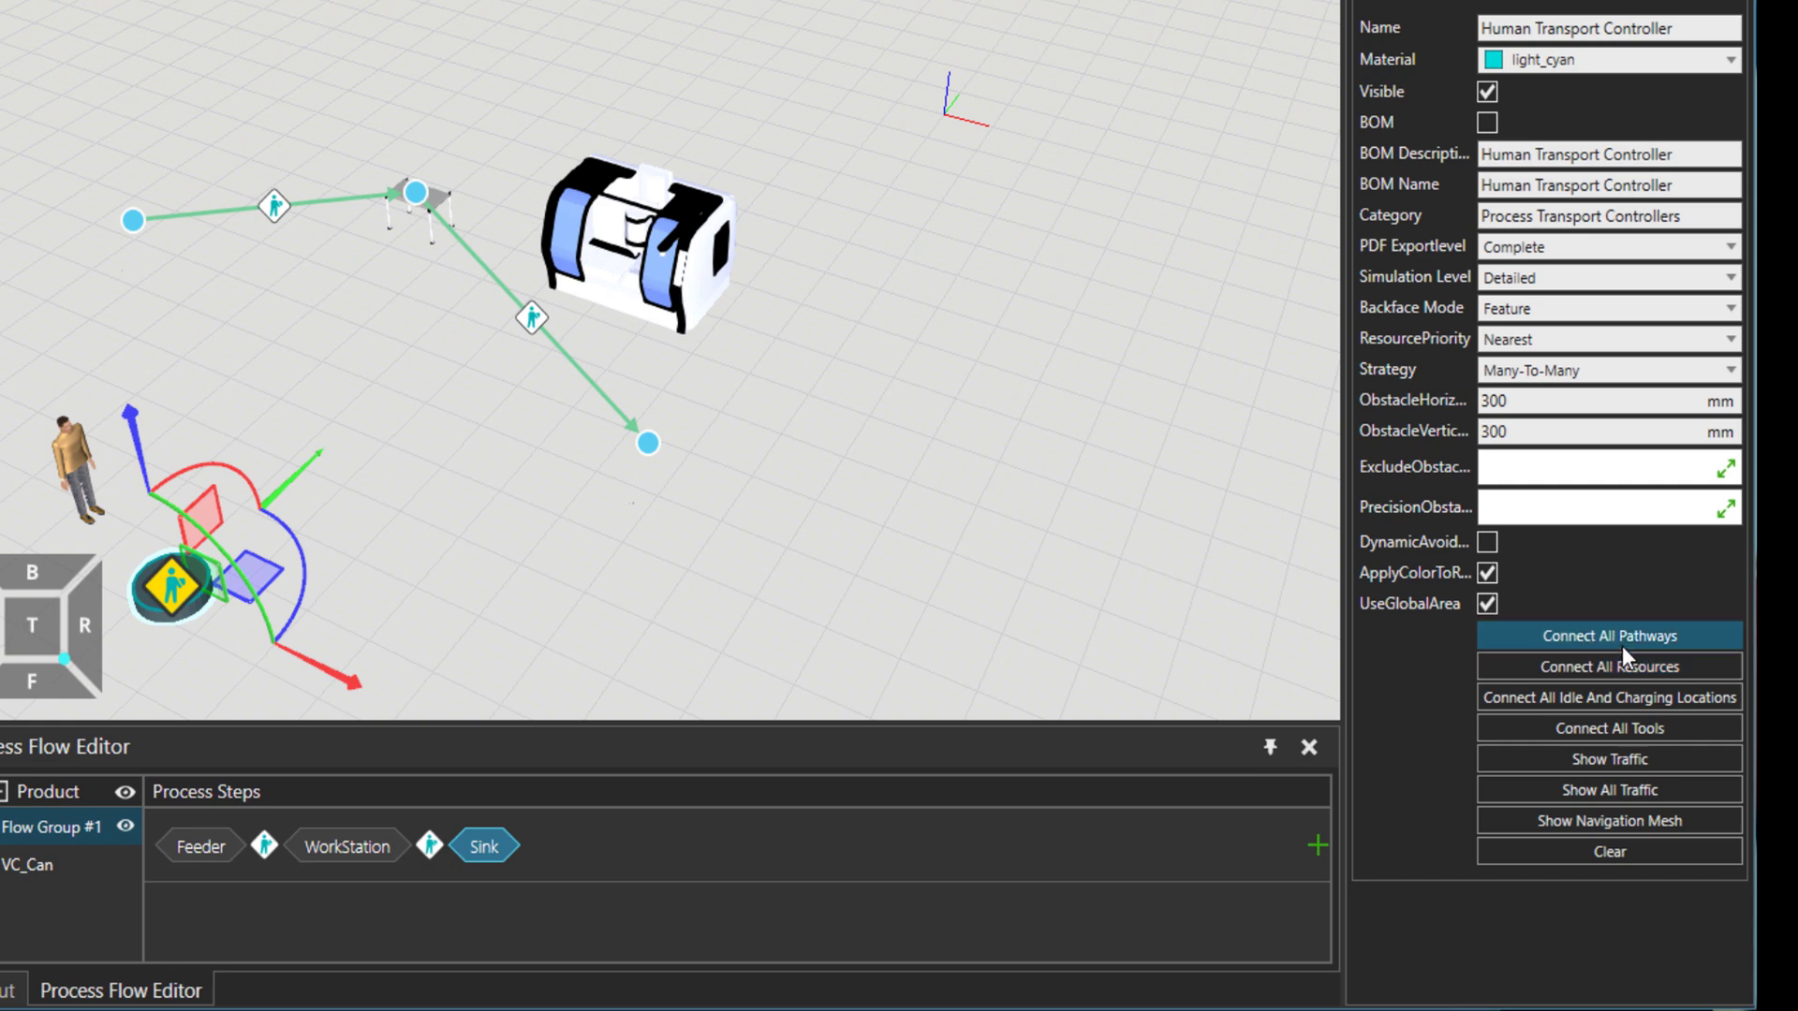
pyautogui.click(1594, 666)
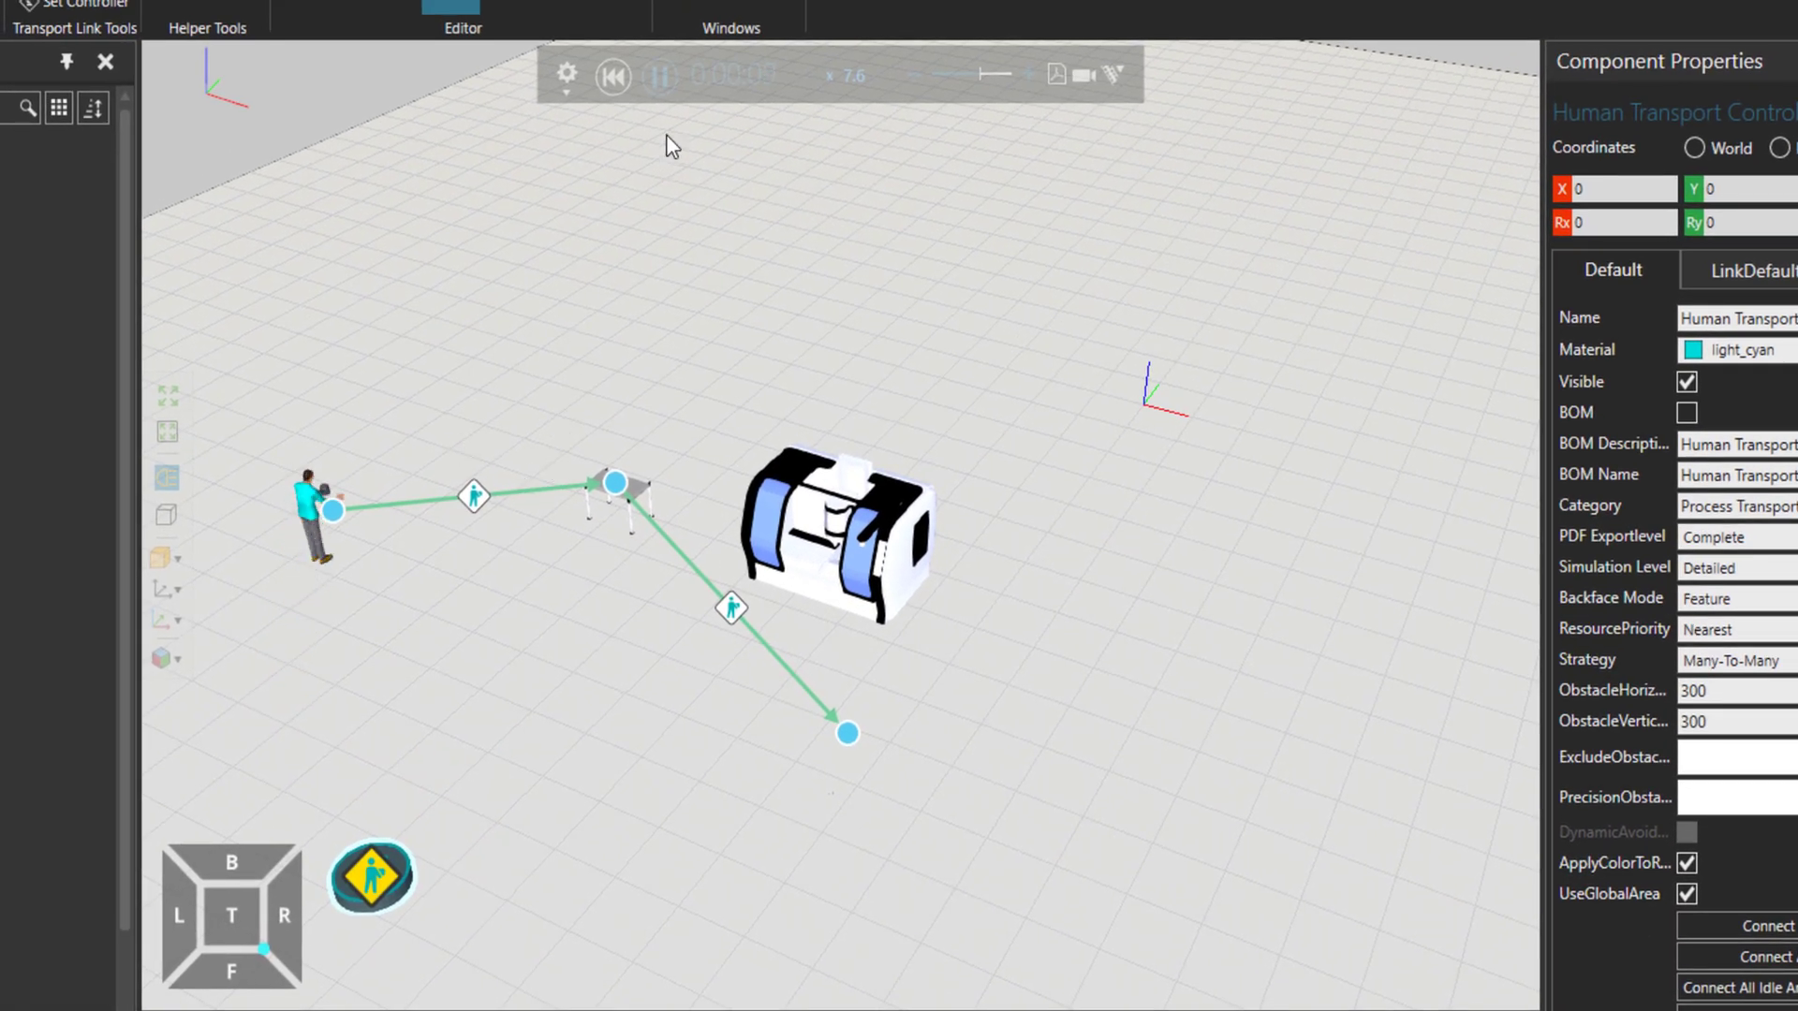
# Step: Set simulation speed to x1.4 and frame the worker carrying parts
pyautogui.click(917, 75)
pyautogui.scroll(3, 624, 480)
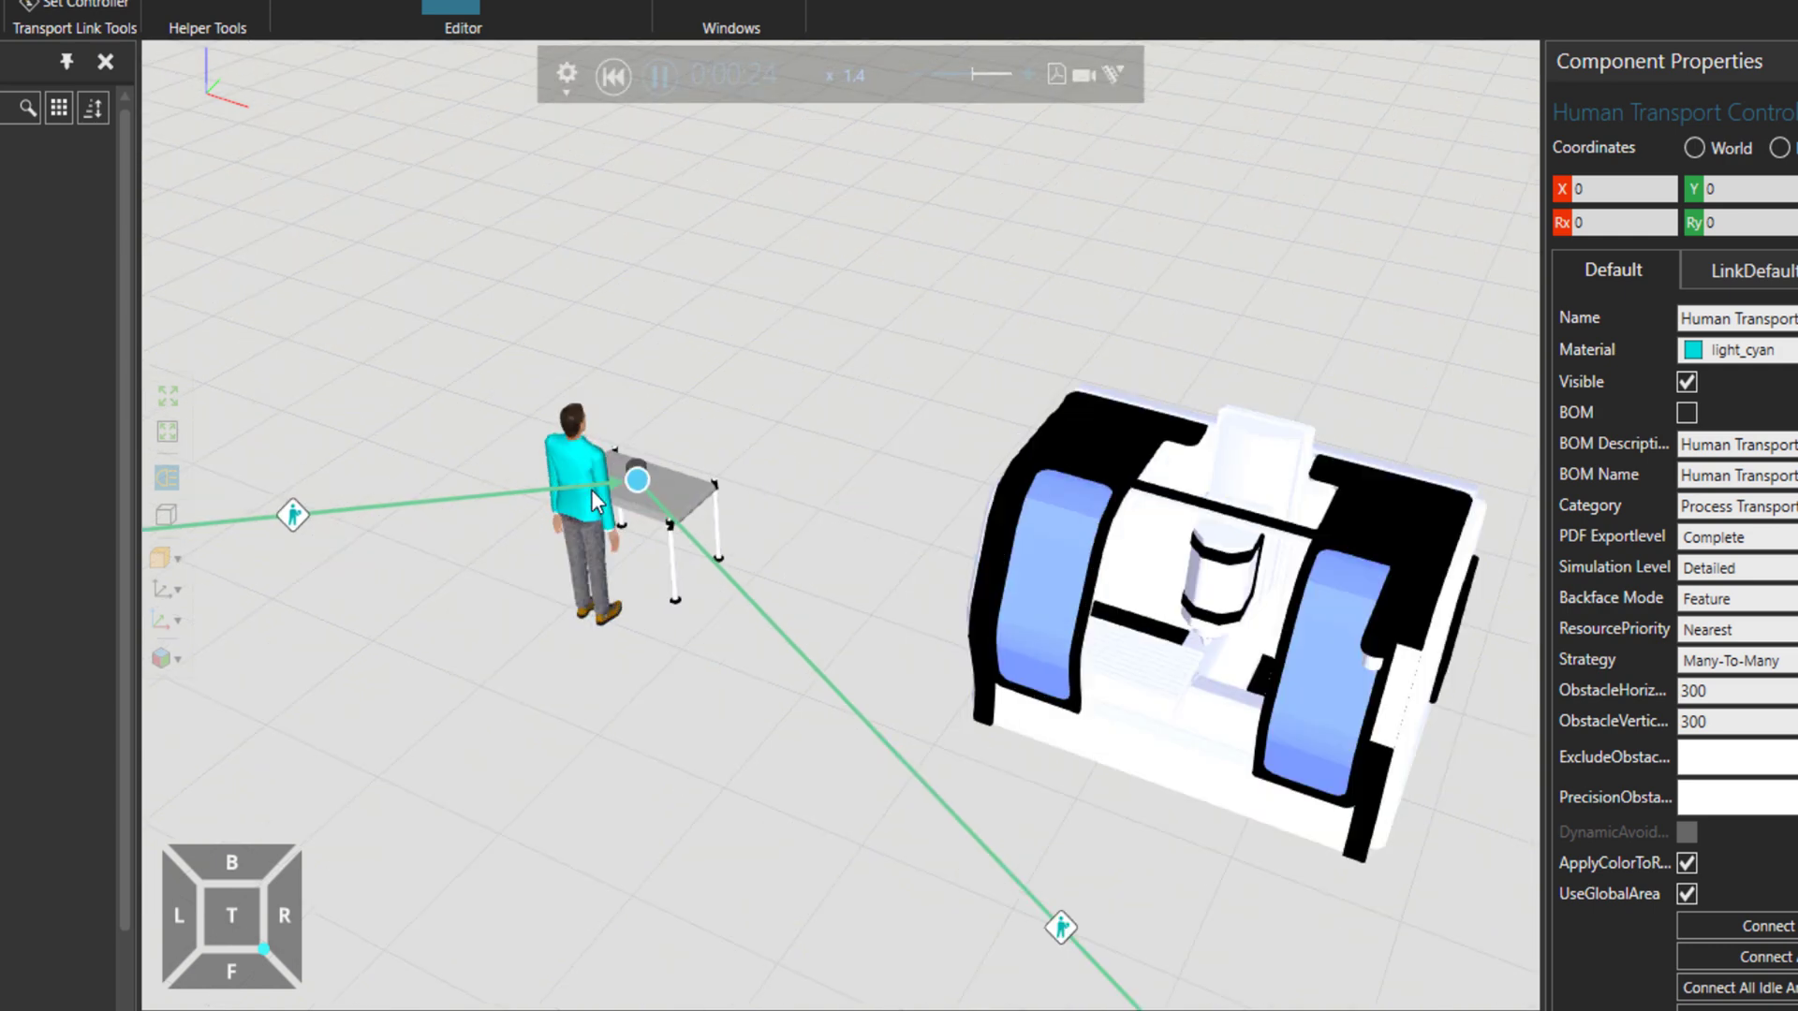
pyautogui.scroll(-3, 592, 490)
pyautogui.keyDown('ctrl'); pyautogui.moveTo(515, 698); pyautogui.dragTo(667, 520, button='right'); pyautogui.keyUp('ctrl')
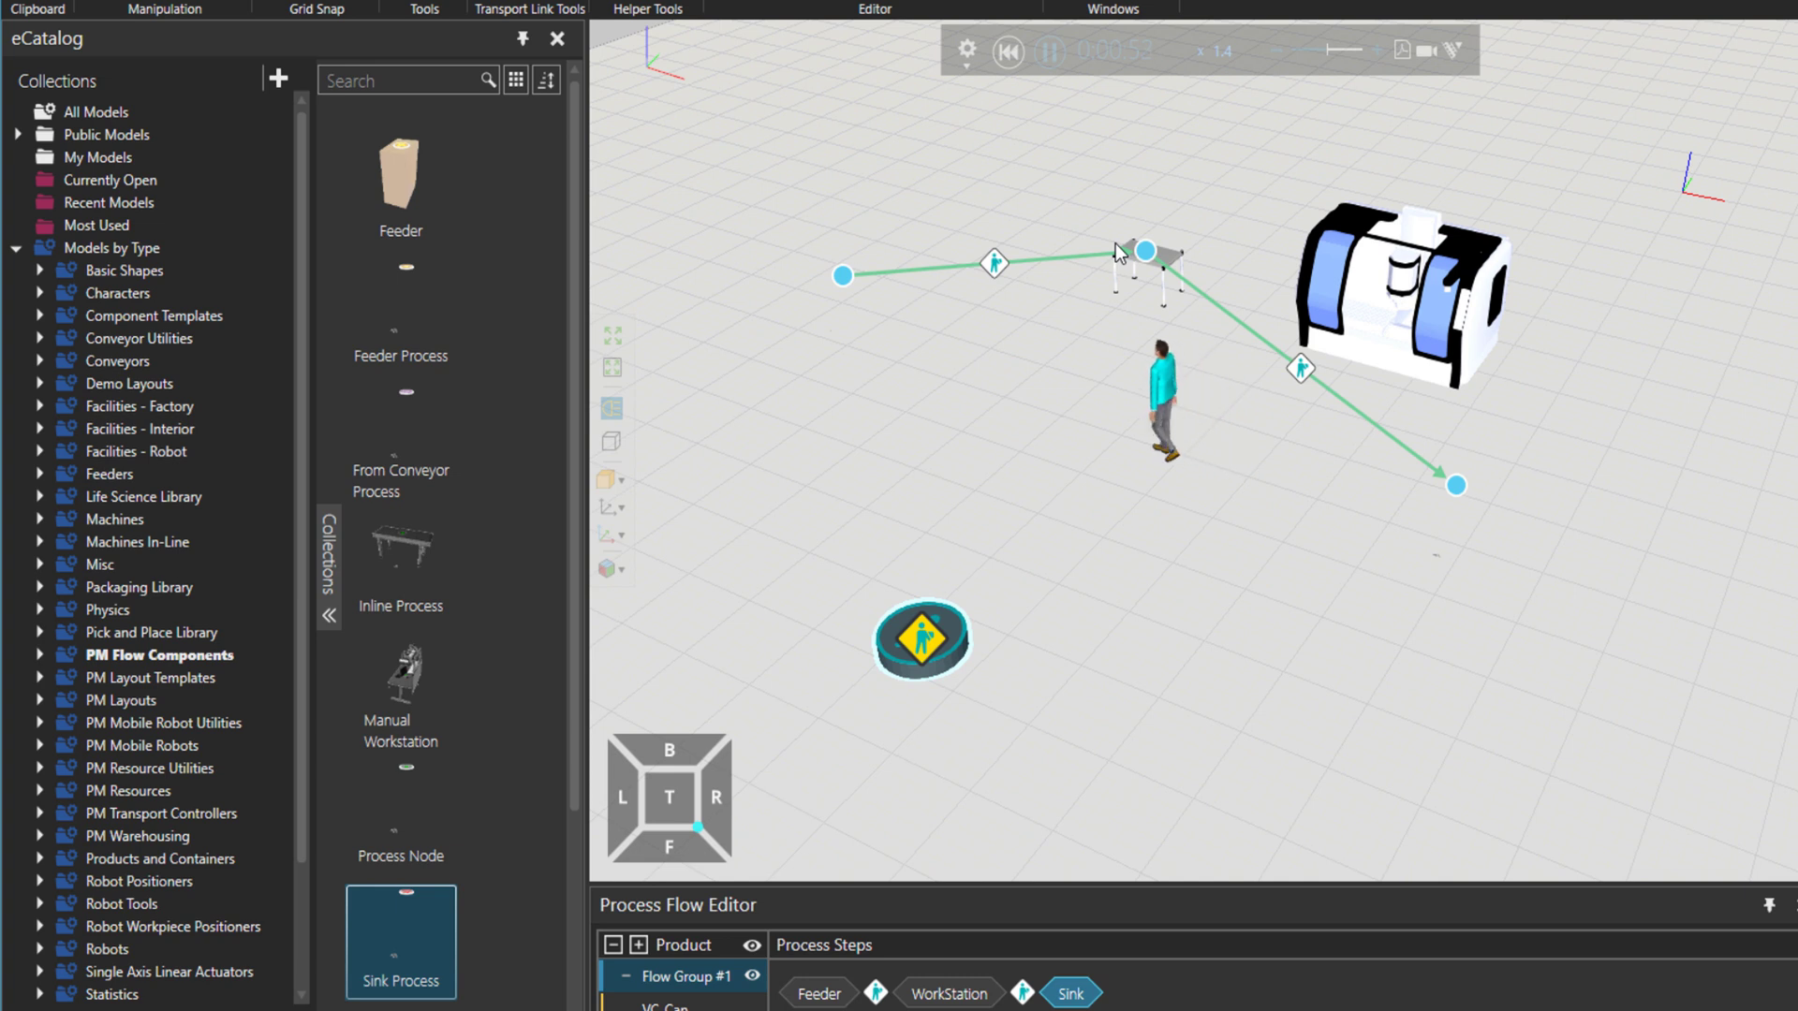
# Step: Reset the simulation, open the CNC machine in Modeling, and select its Geometry_0 feature
pyautogui.click(1008, 51)
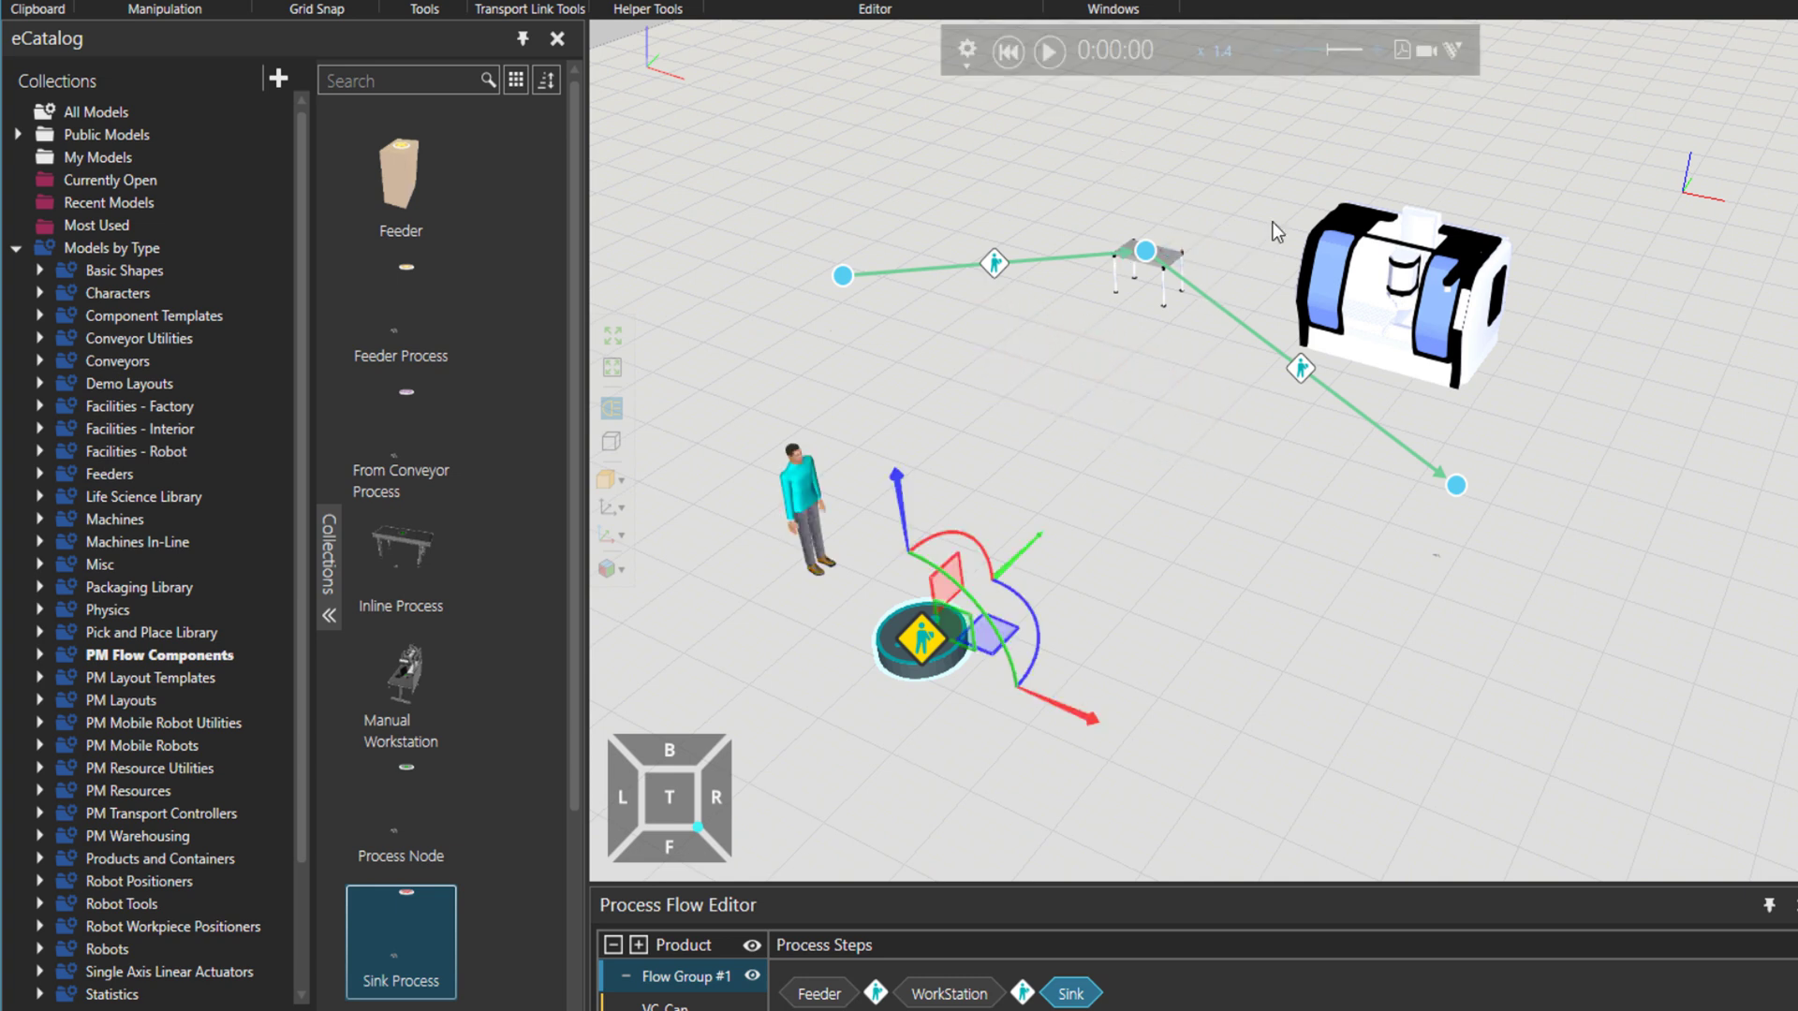
pyautogui.click(1486, 289)
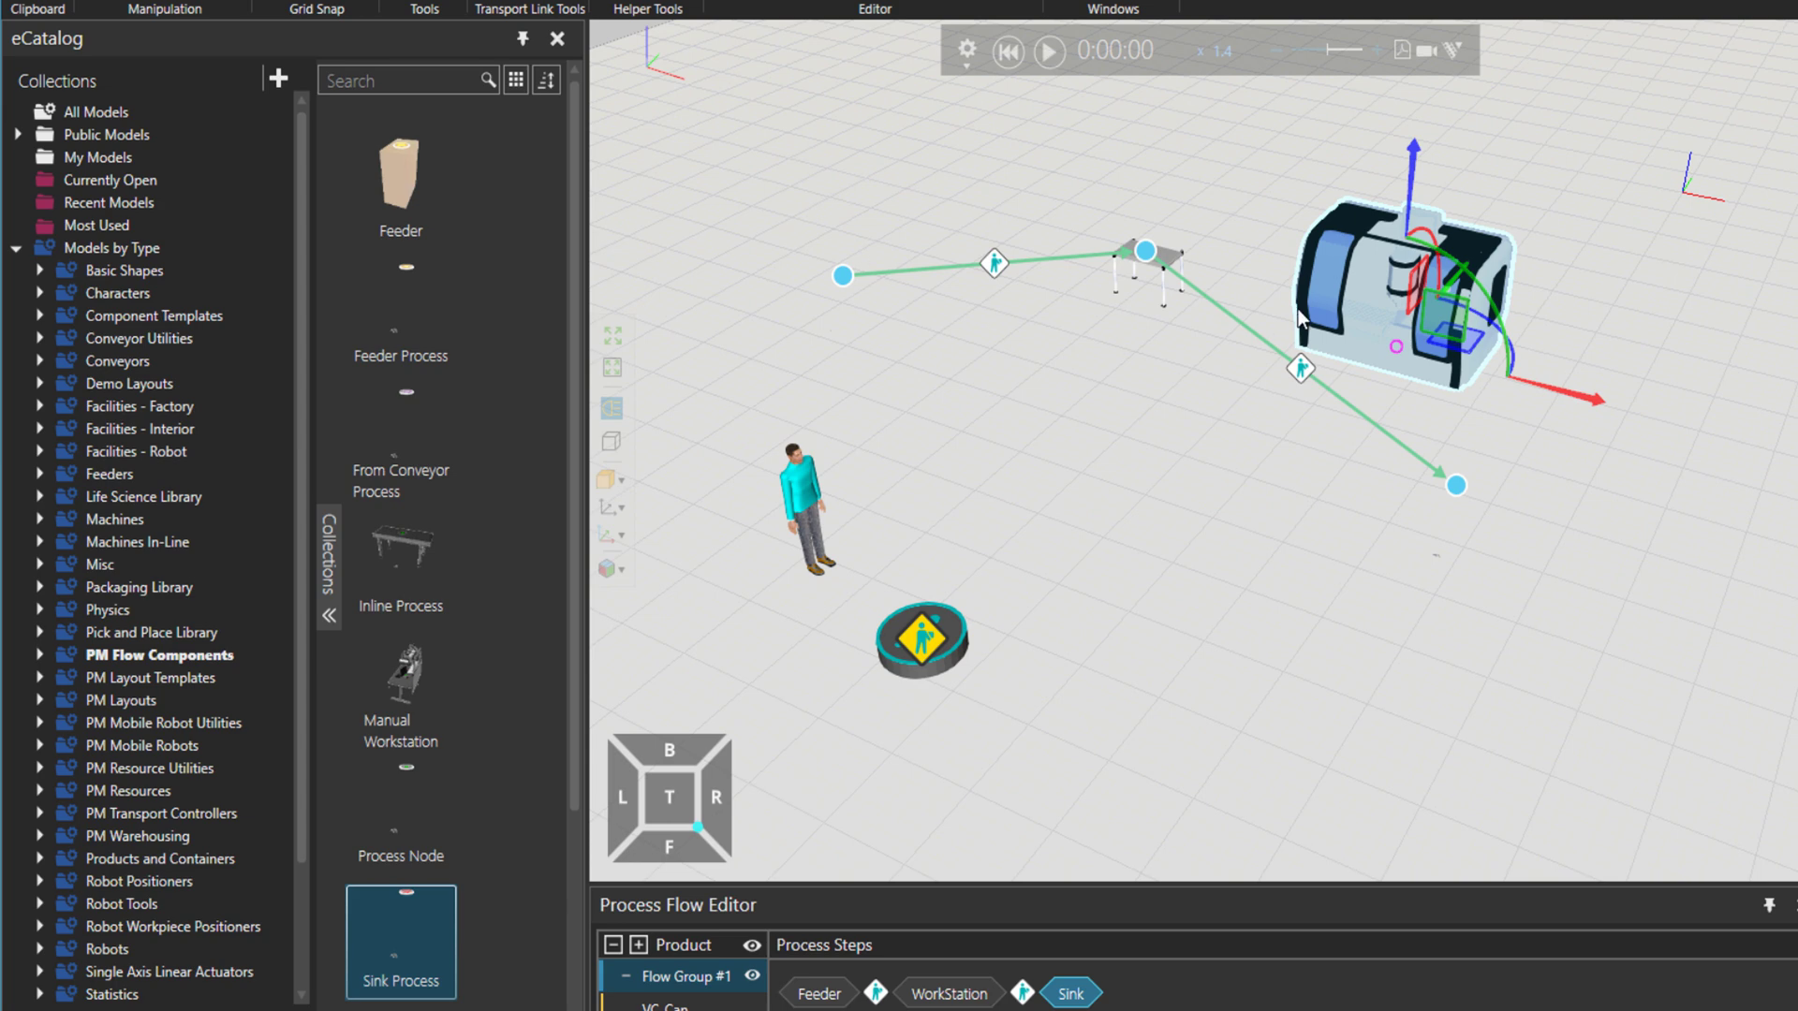
pyautogui.doubleClick(1374, 284)
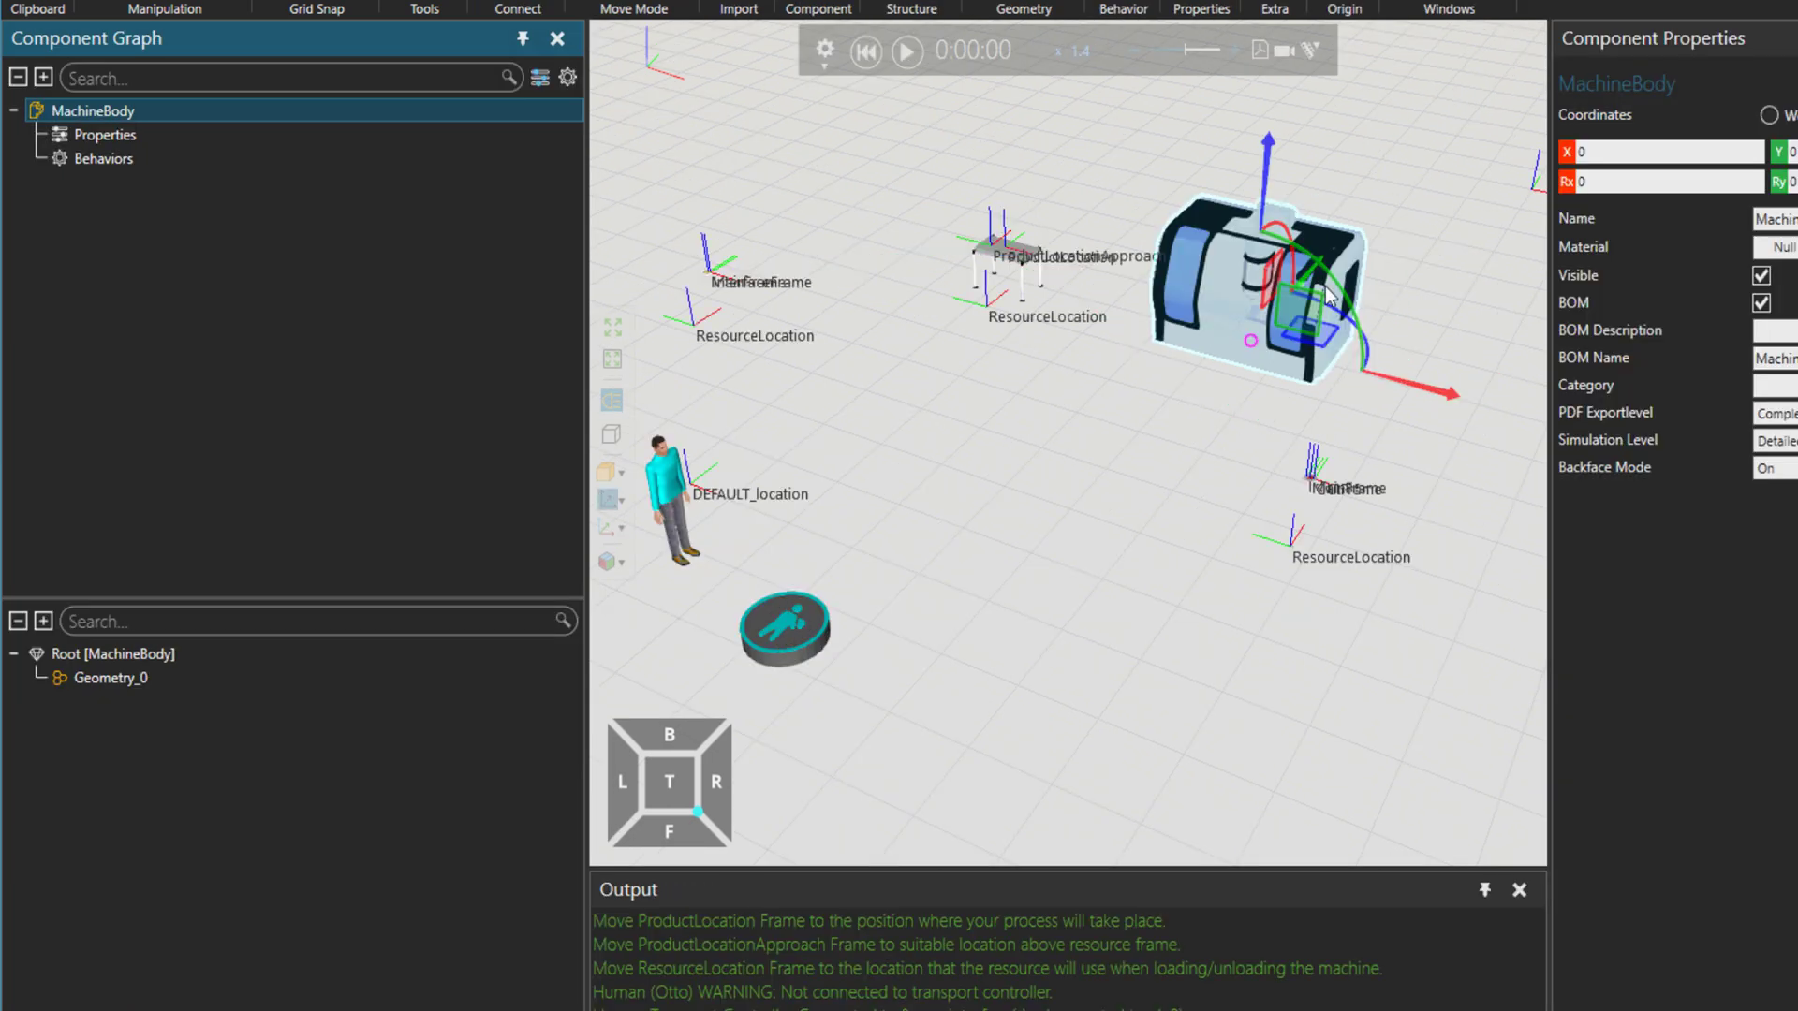
pyautogui.scroll(5, 1327, 296)
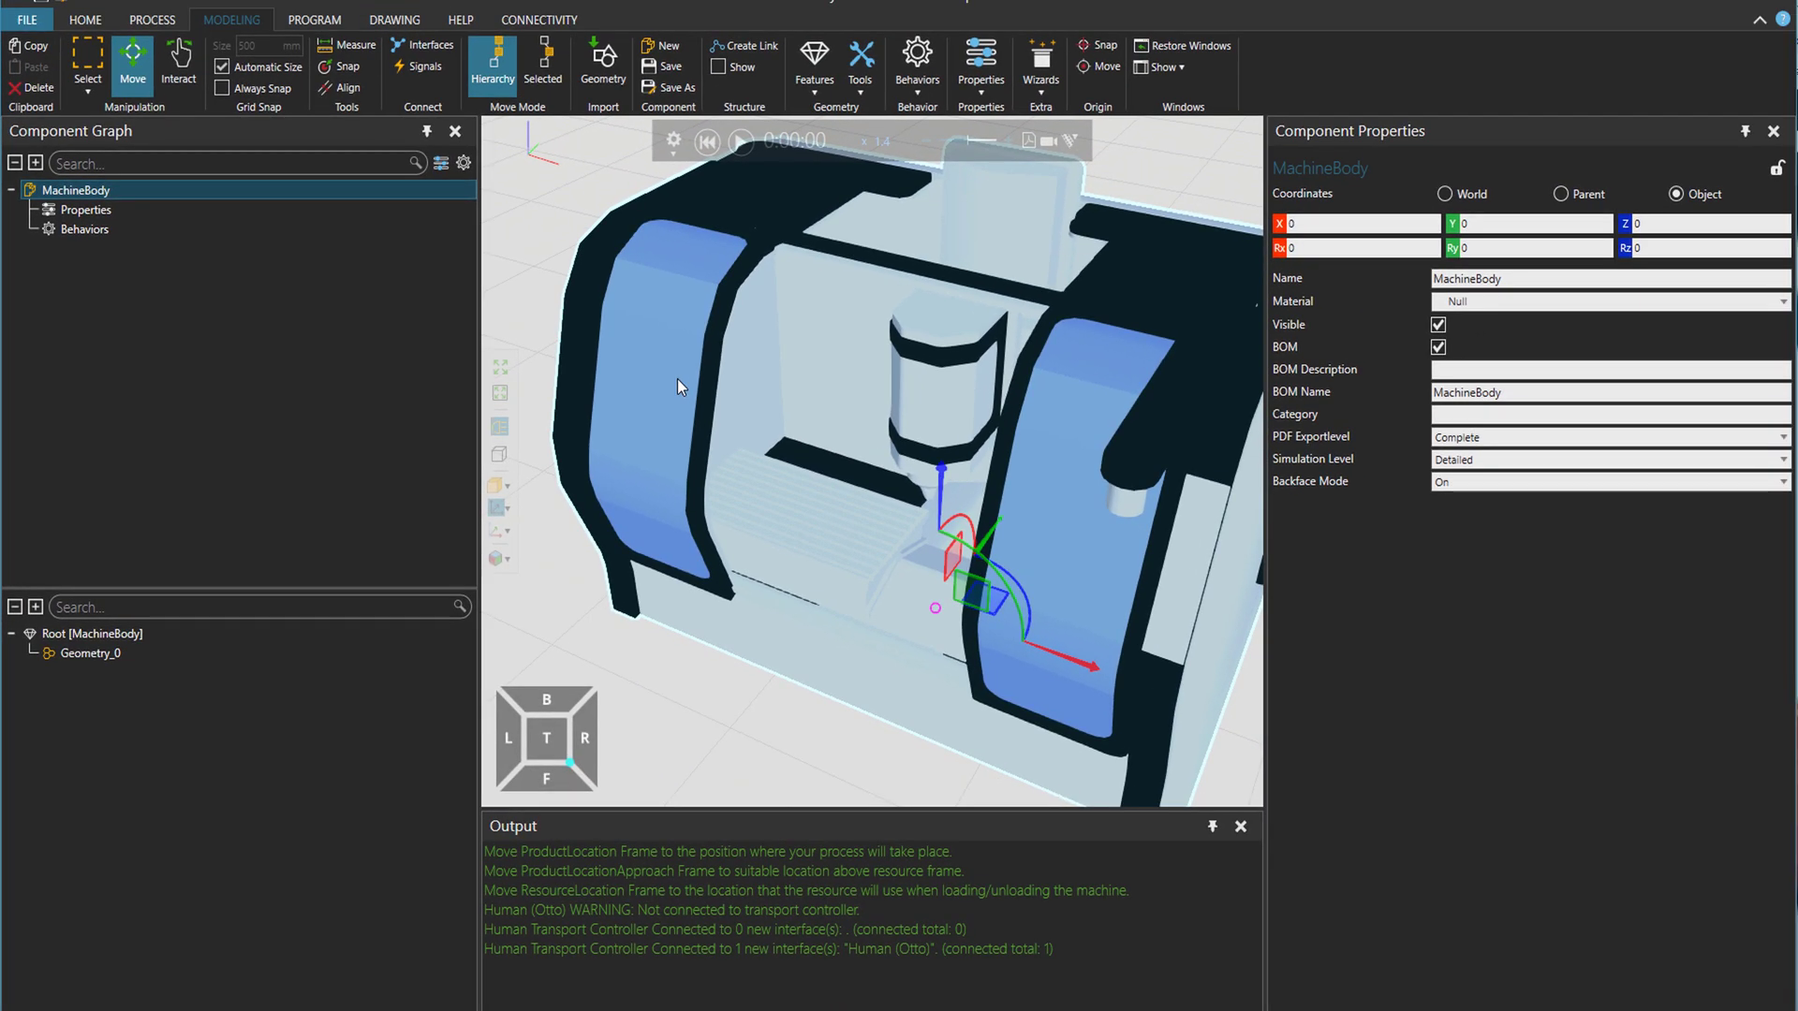
pyautogui.click(183, 657)
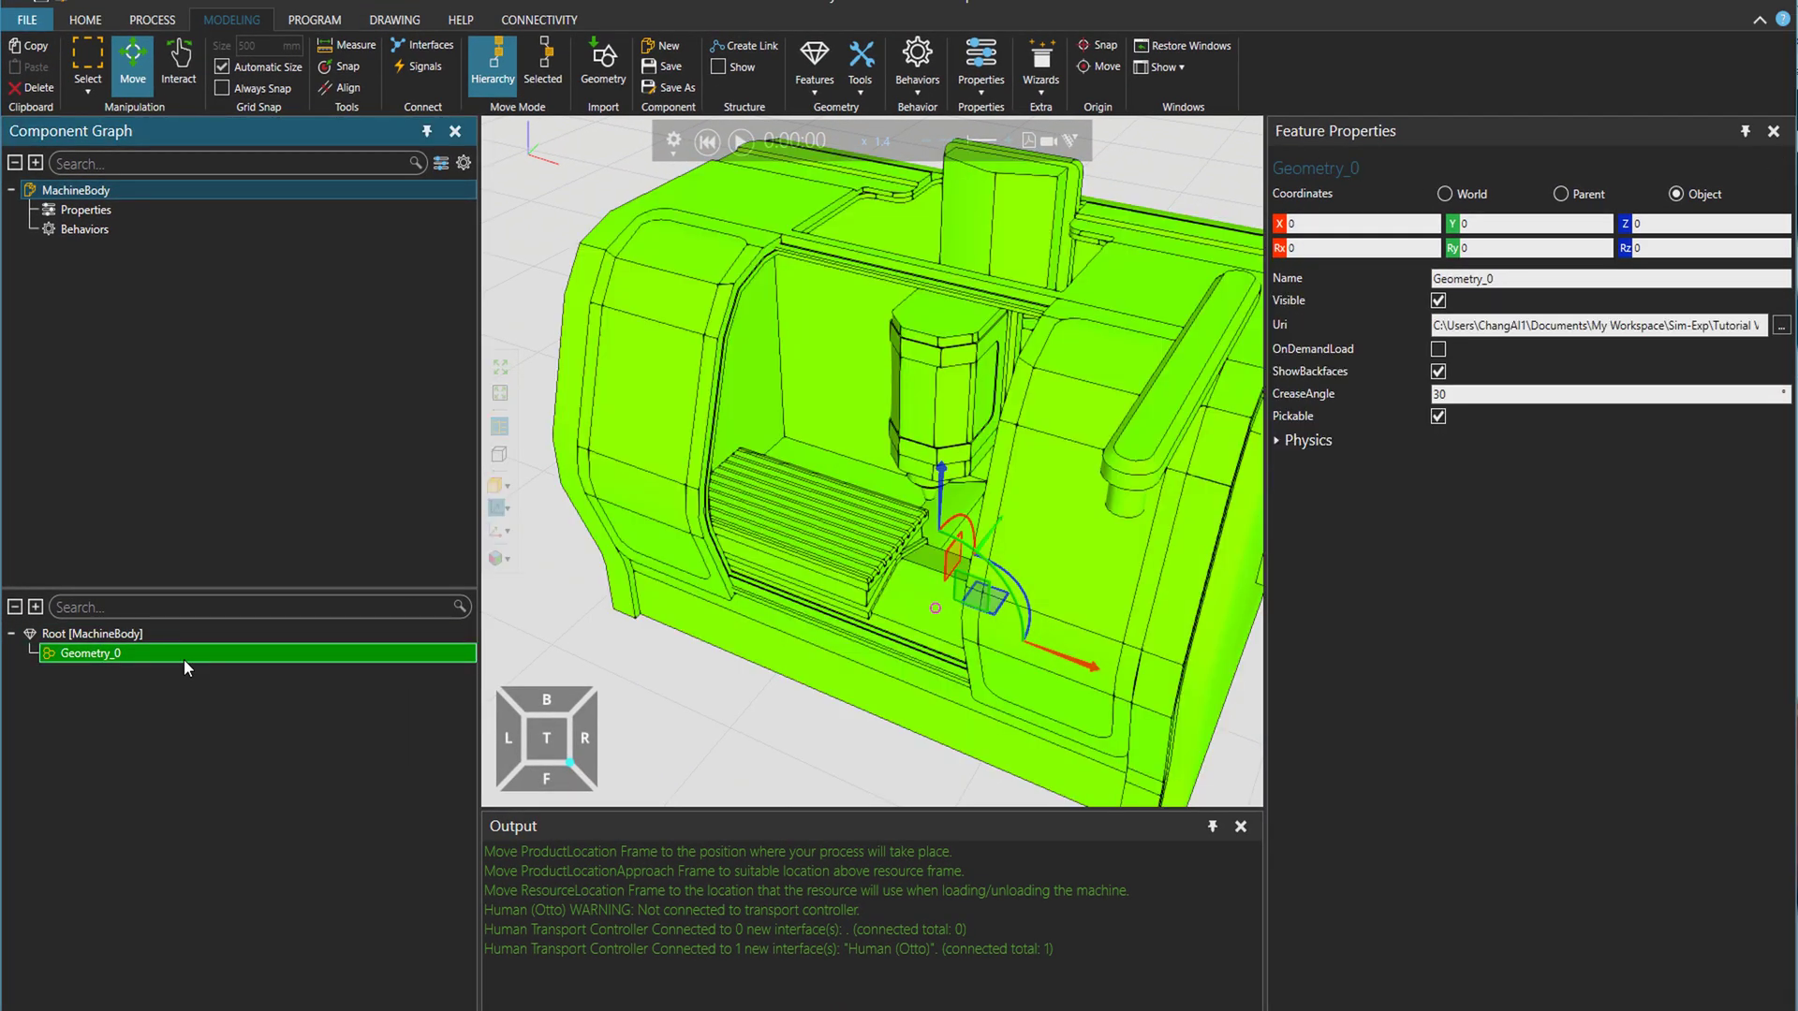
# Step: Explode Geometry_0 and extract the two left door panel pieces into Link_1
pyautogui.rightClick(237, 653)
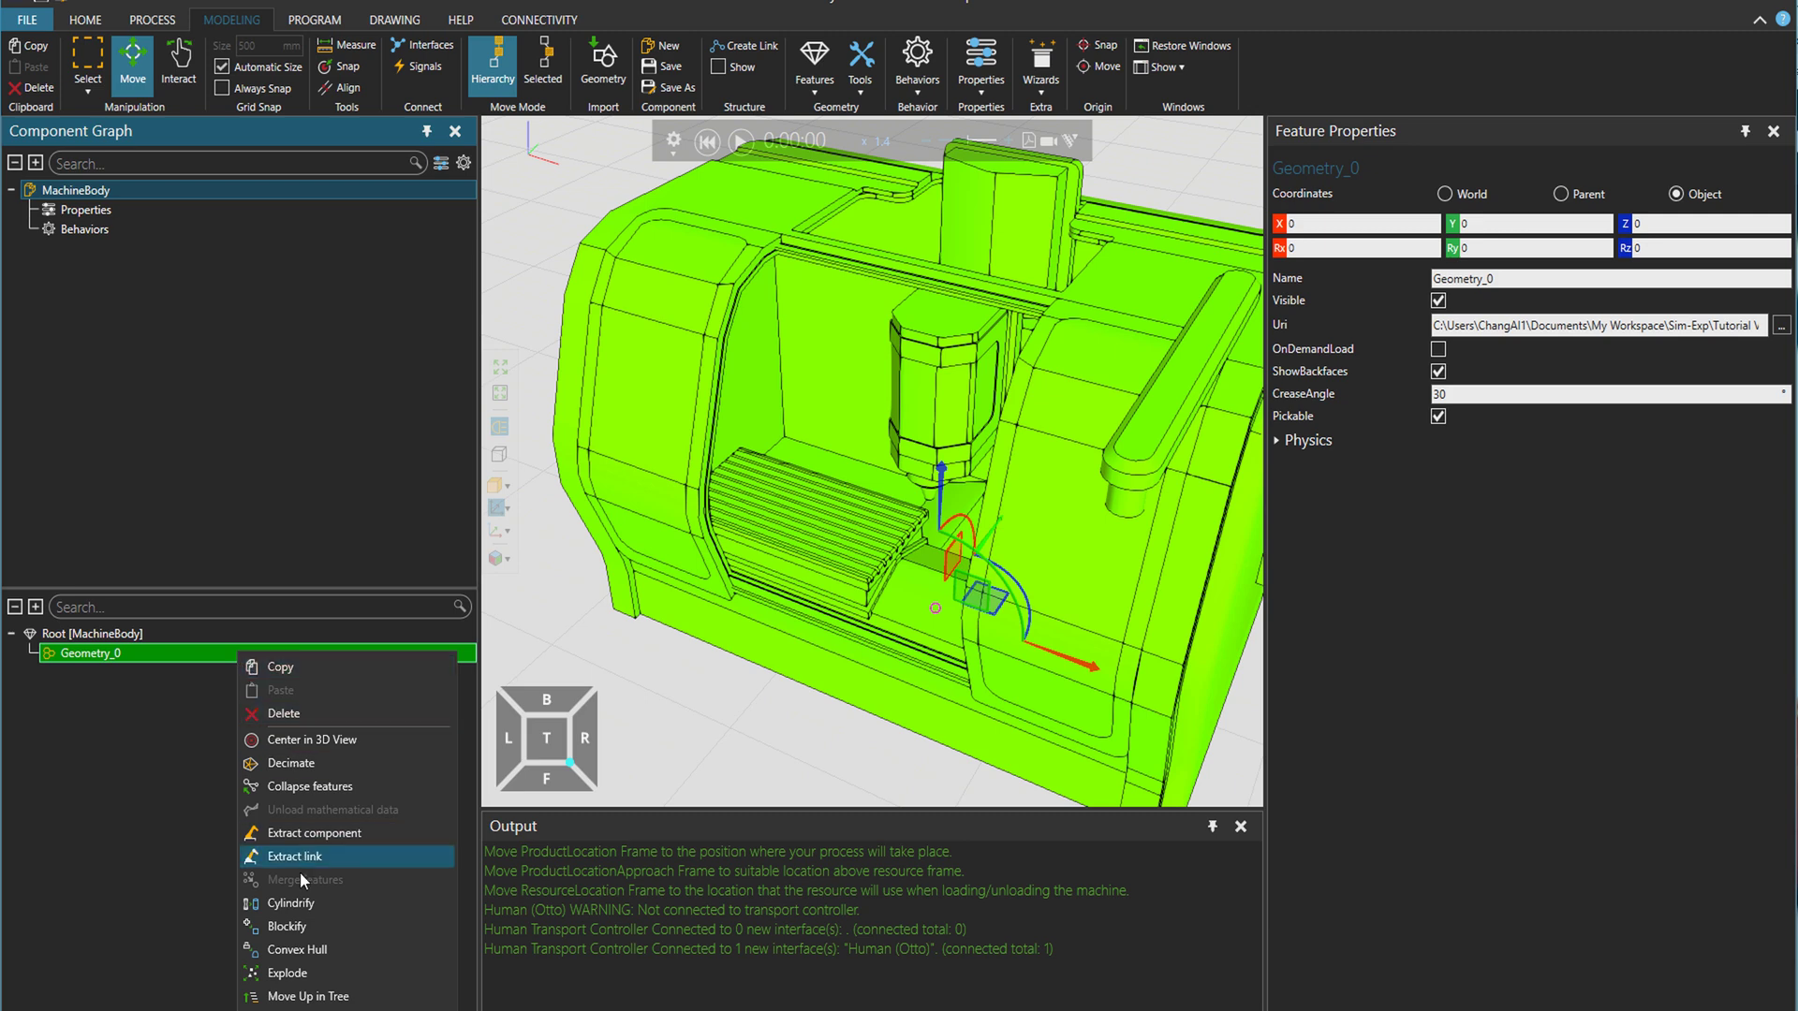
pyautogui.click(302, 972)
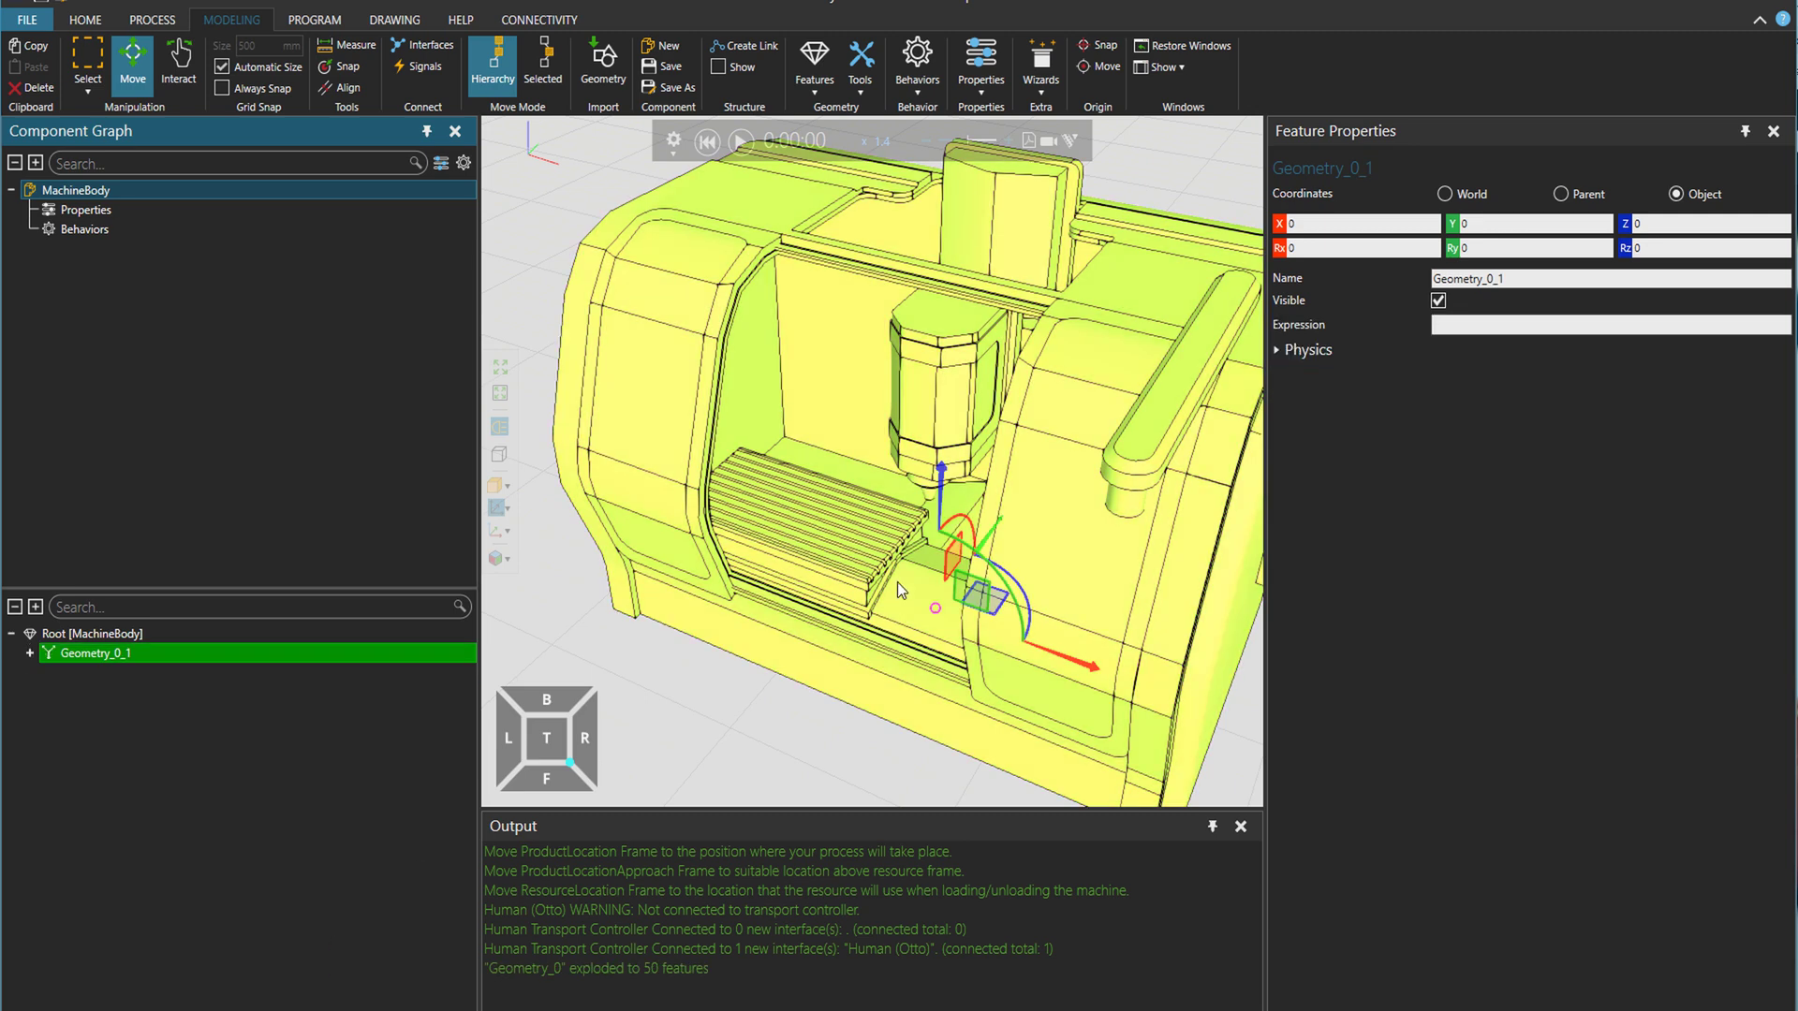
pyautogui.click(696, 392)
pyautogui.keyDown('ctrl'); pyautogui.click(684, 446); pyautogui.keyUp('ctrl')
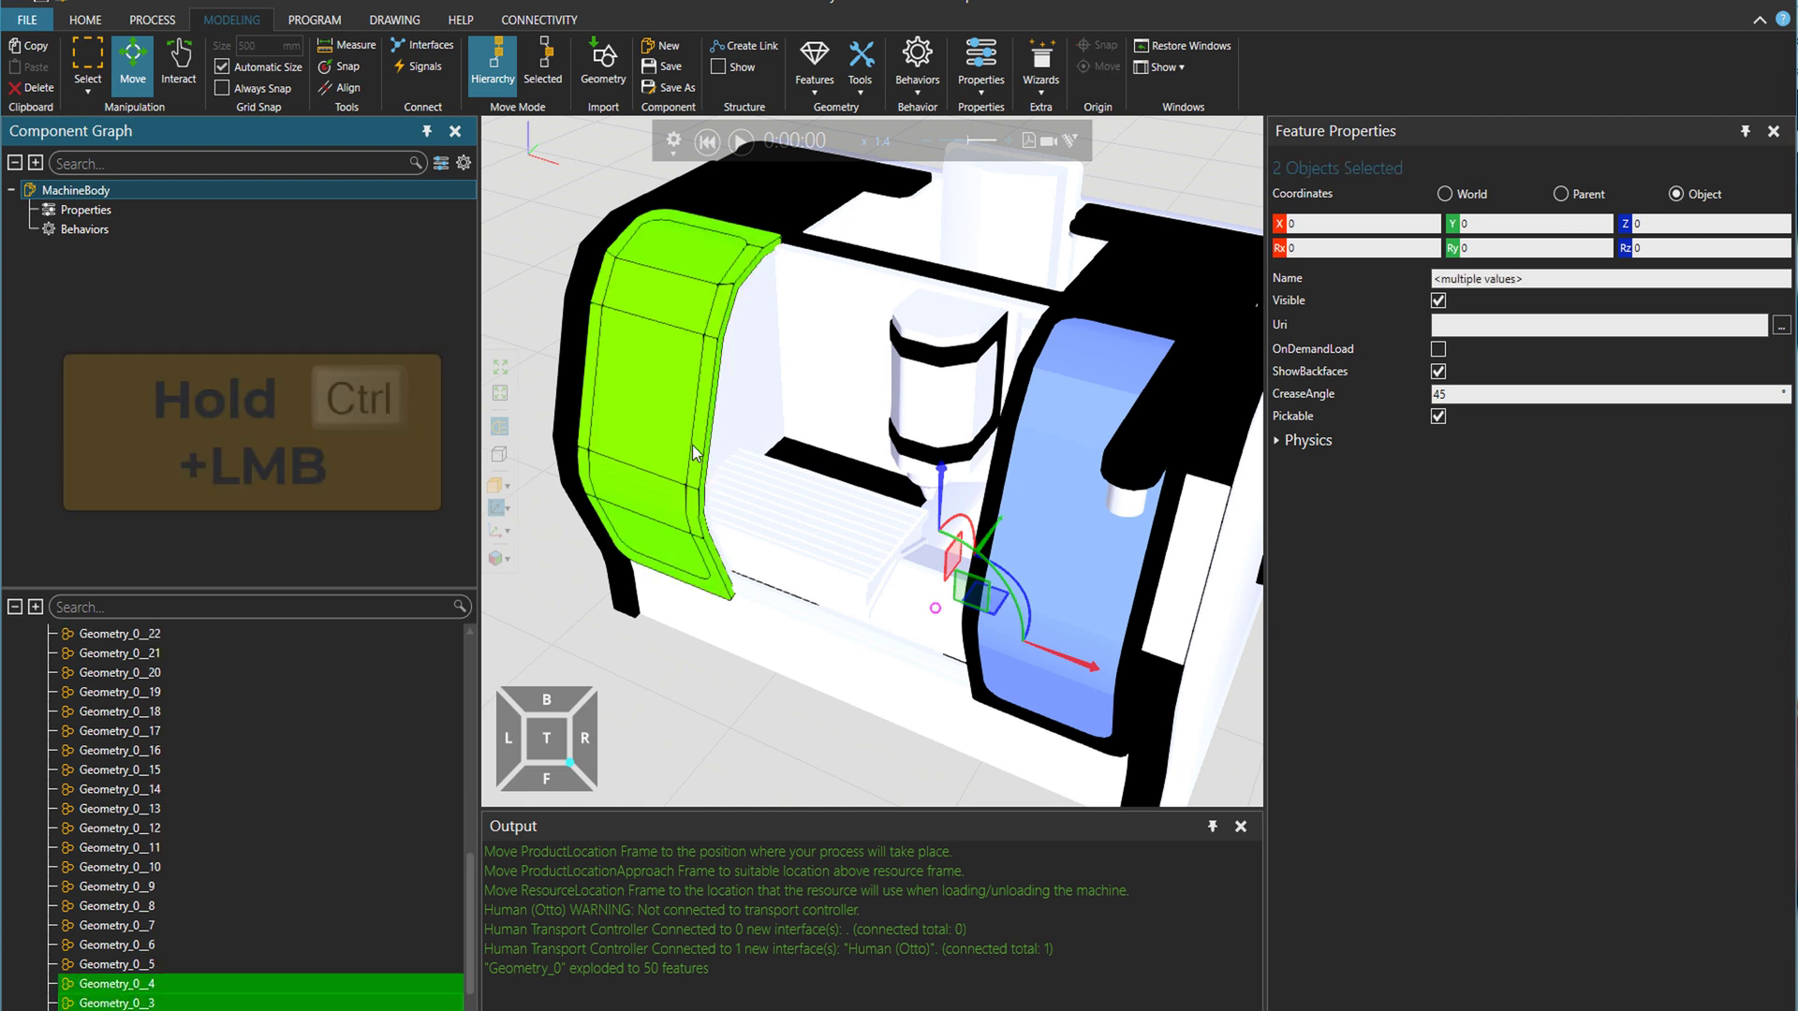
pyautogui.rightClick(678, 441)
pyautogui.moveTo(777, 621)
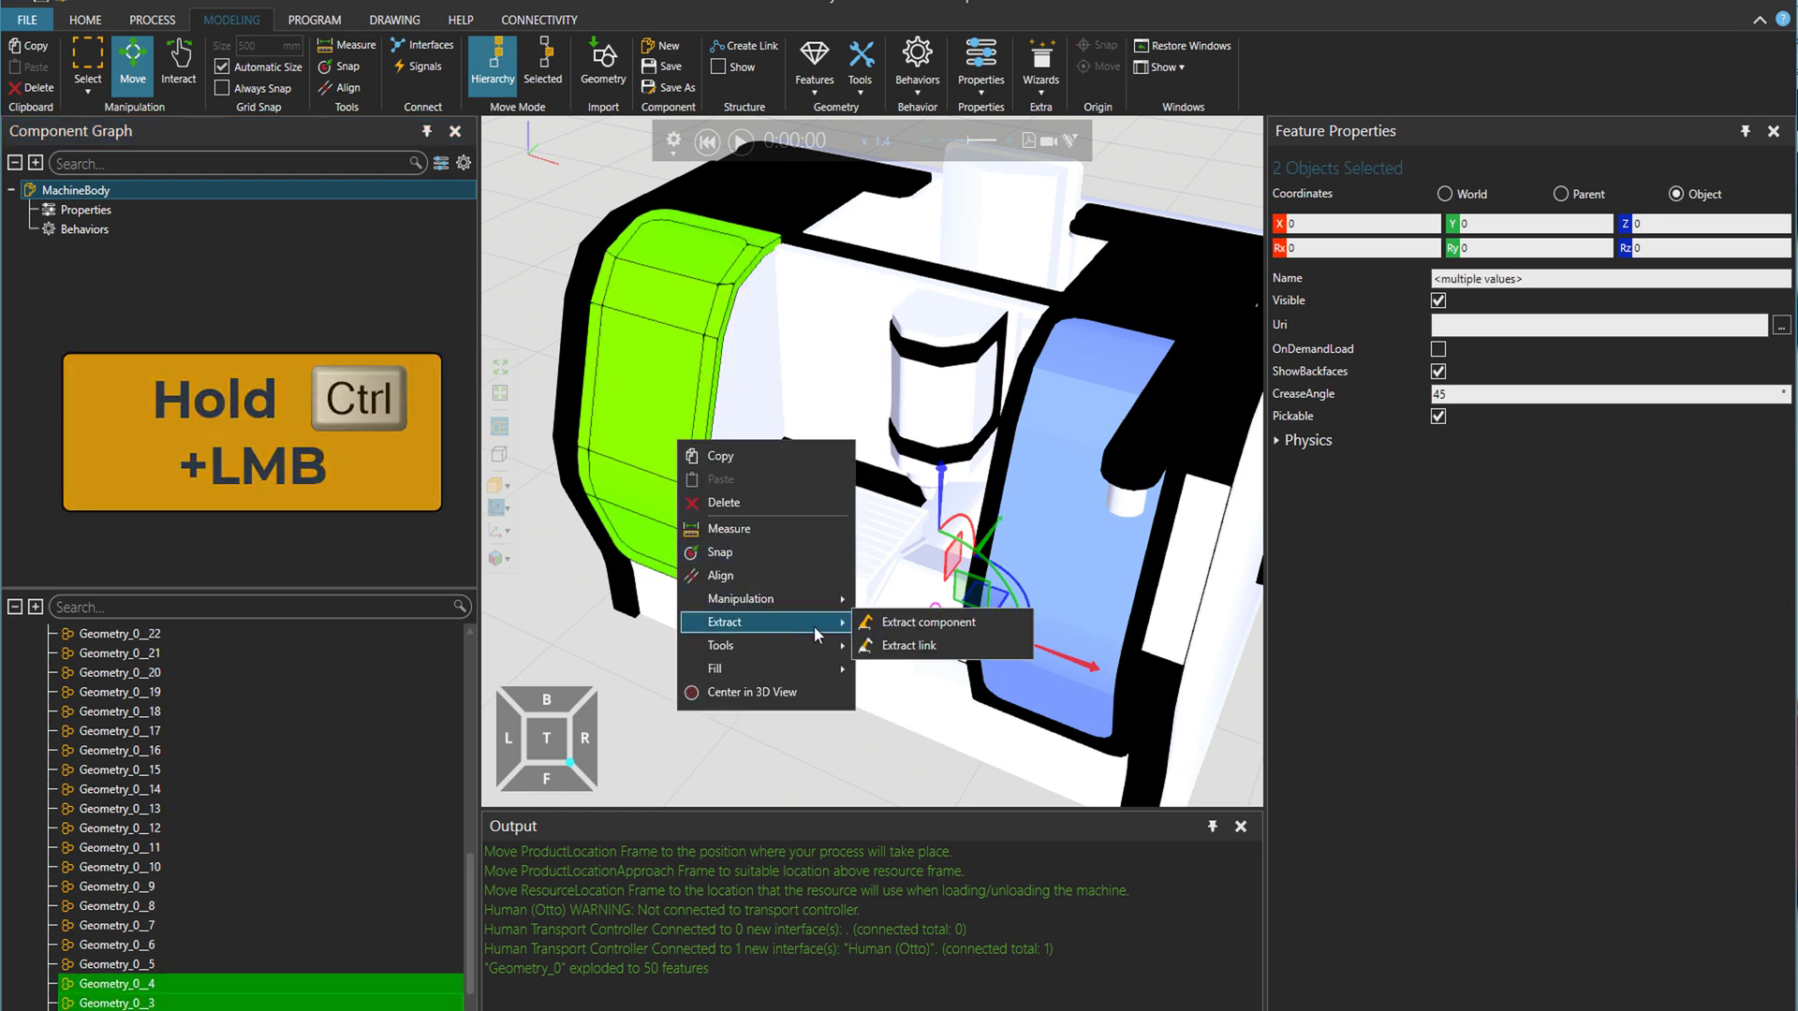
pyautogui.click(895, 650)
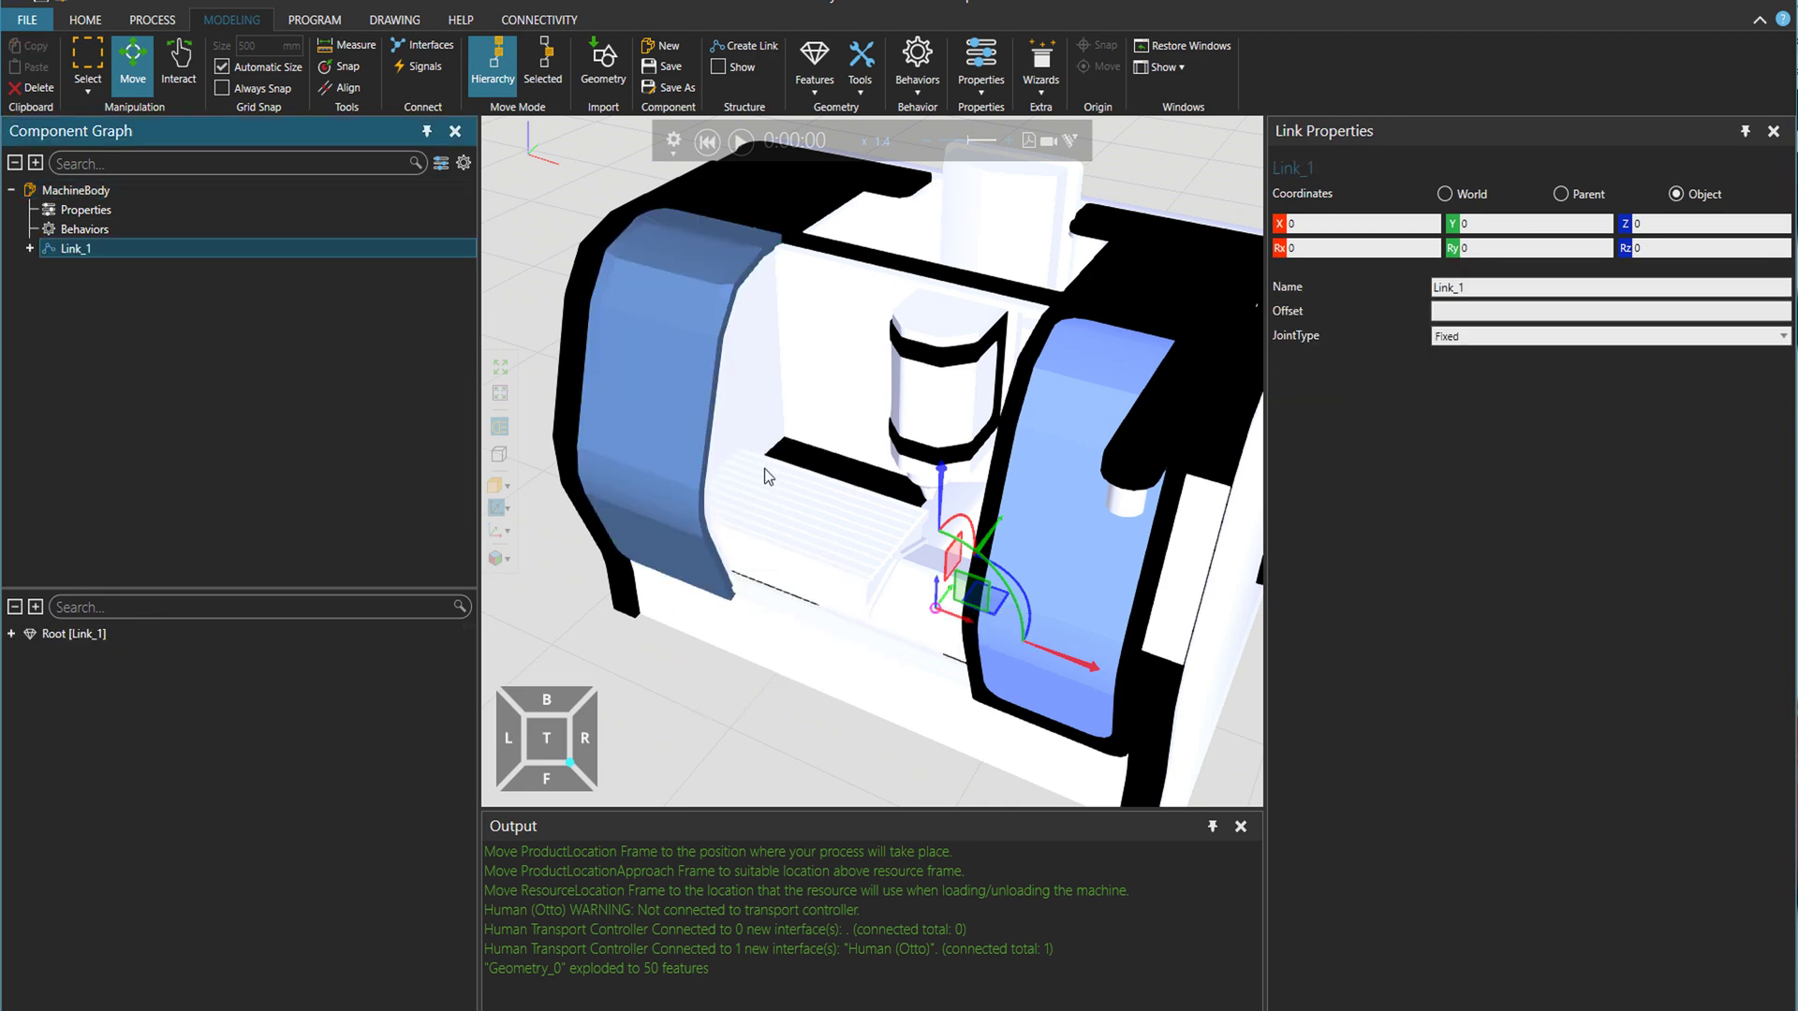
# Step: Extract the two right door pieces into a new link, Link_2
pyautogui.click(1041, 426)
pyautogui.keyDown('ctrl'); pyautogui.click(1017, 401); pyautogui.keyUp('ctrl')
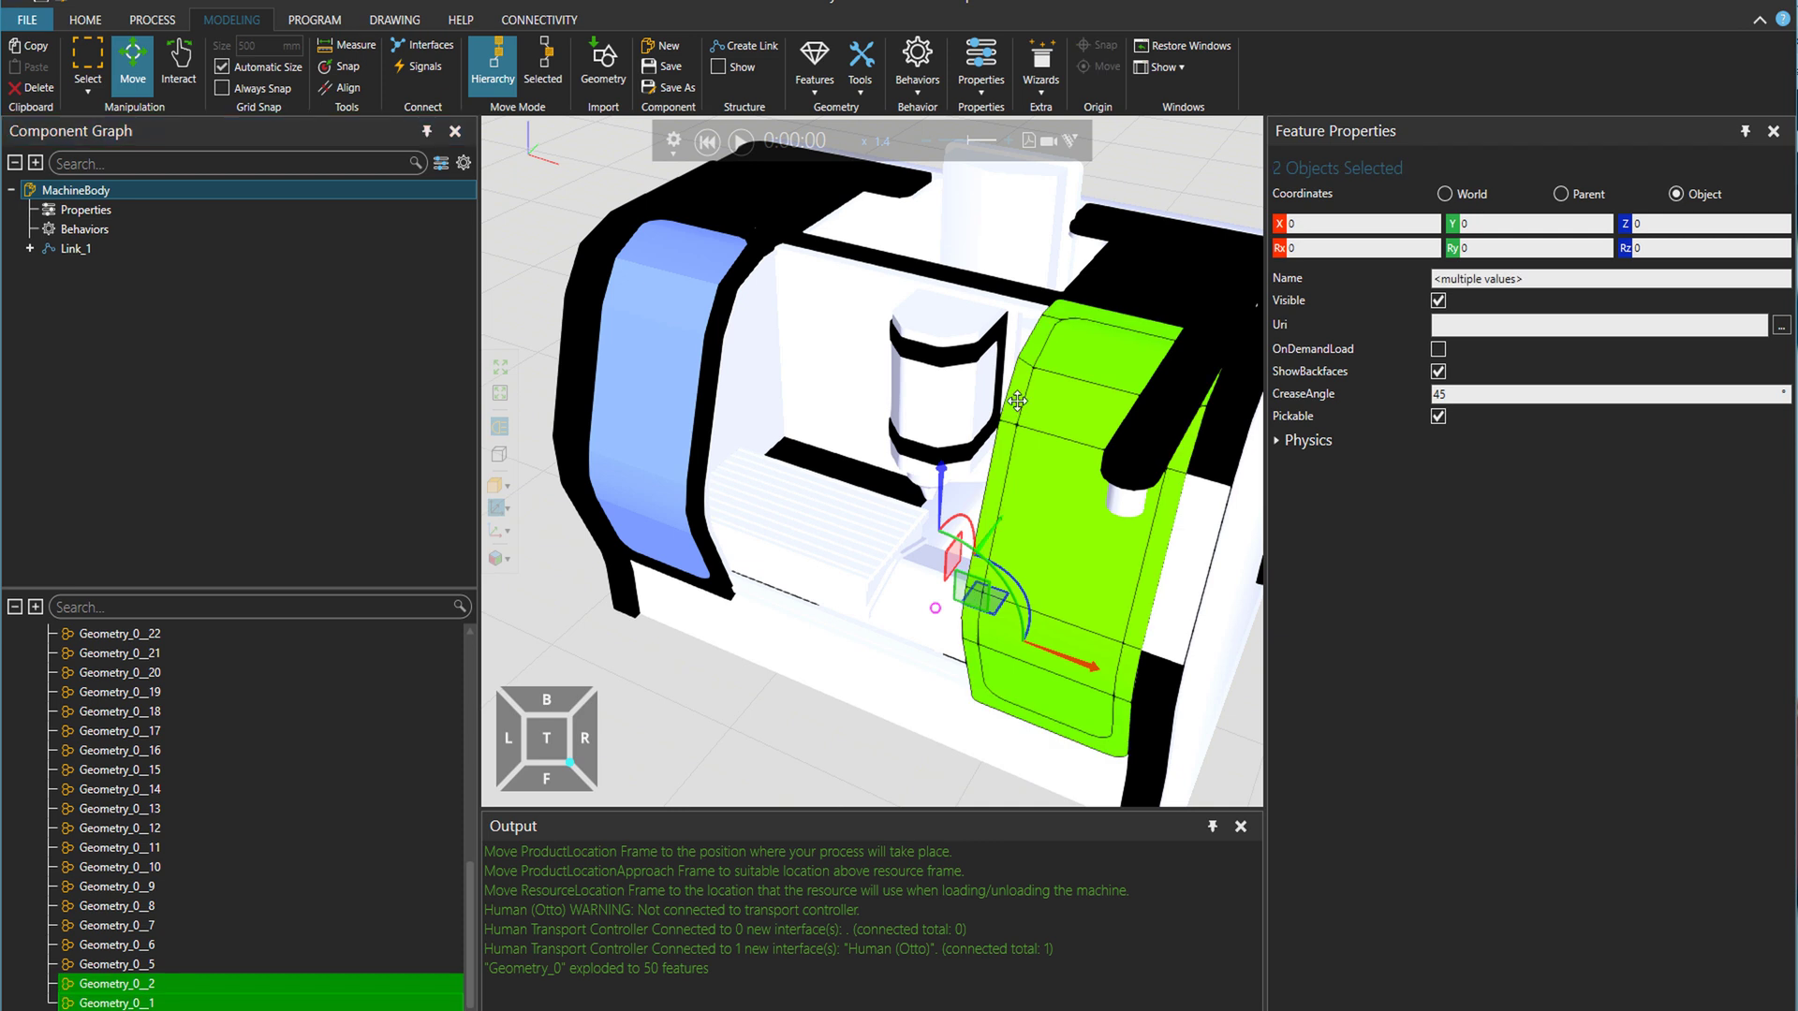
pyautogui.rightClick(1017, 401)
pyautogui.moveTo(1103, 588)
pyautogui.click(1236, 609)
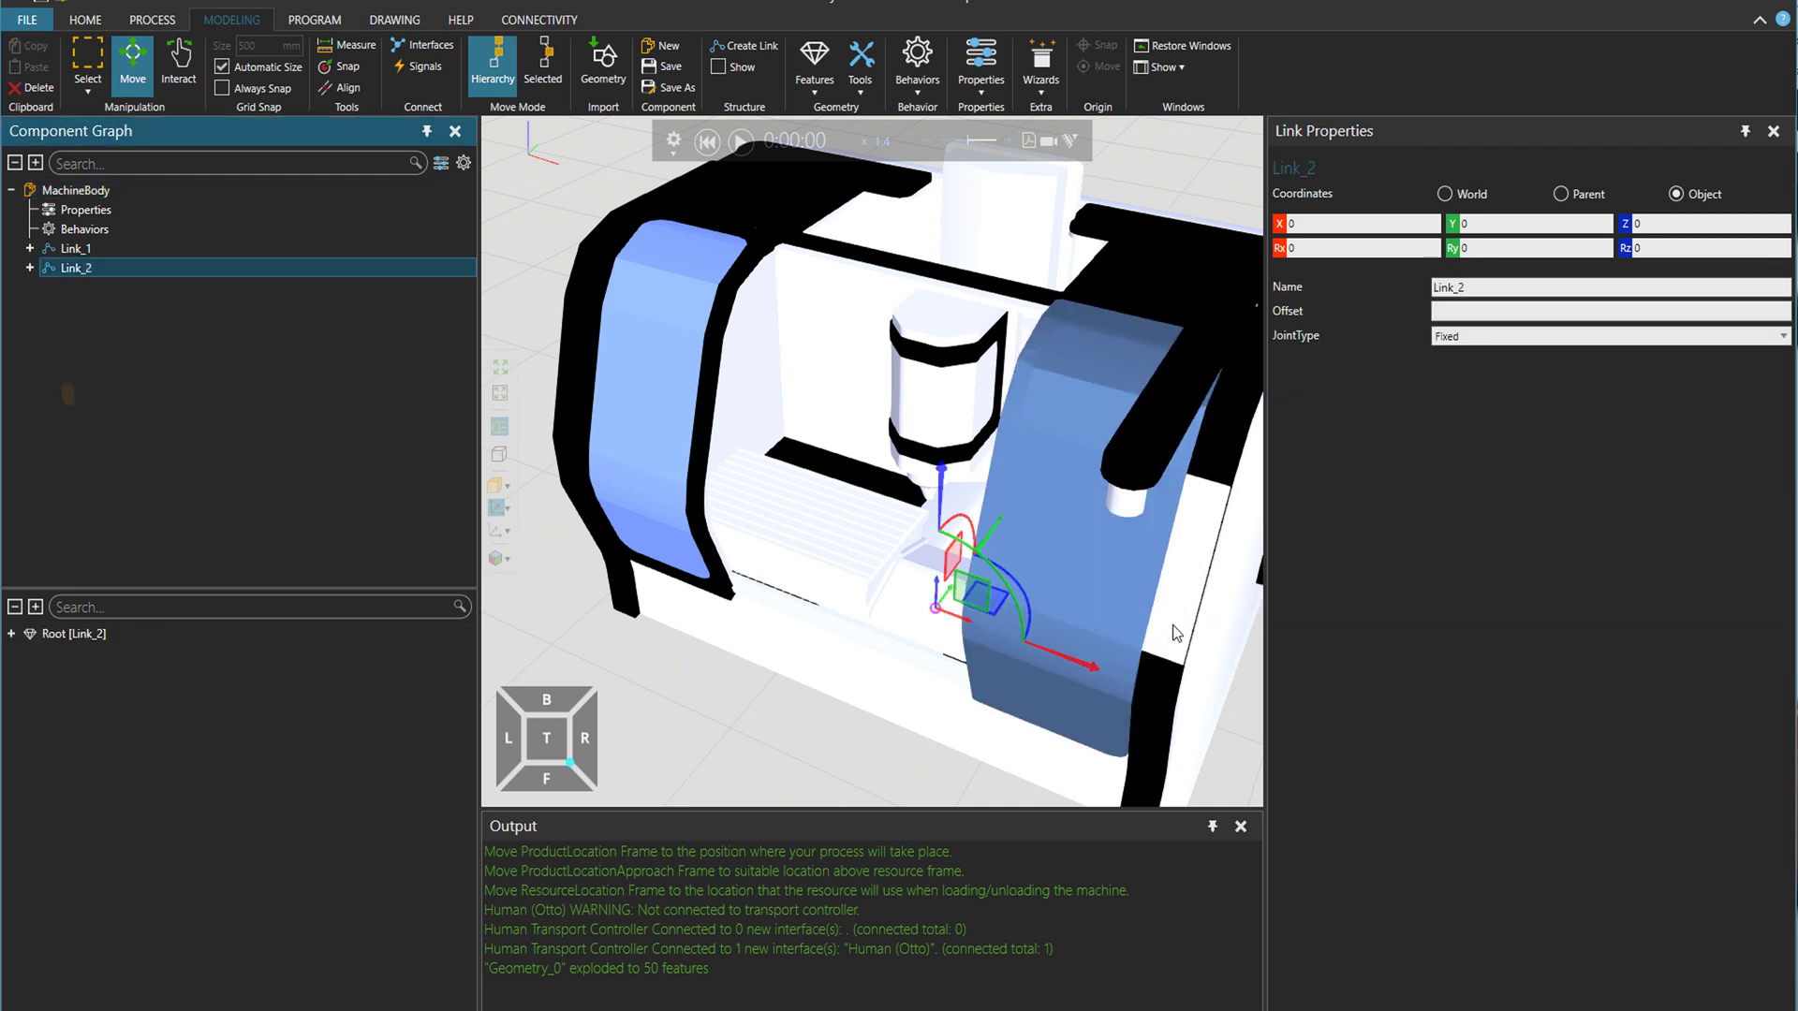
pyautogui.click(160, 250)
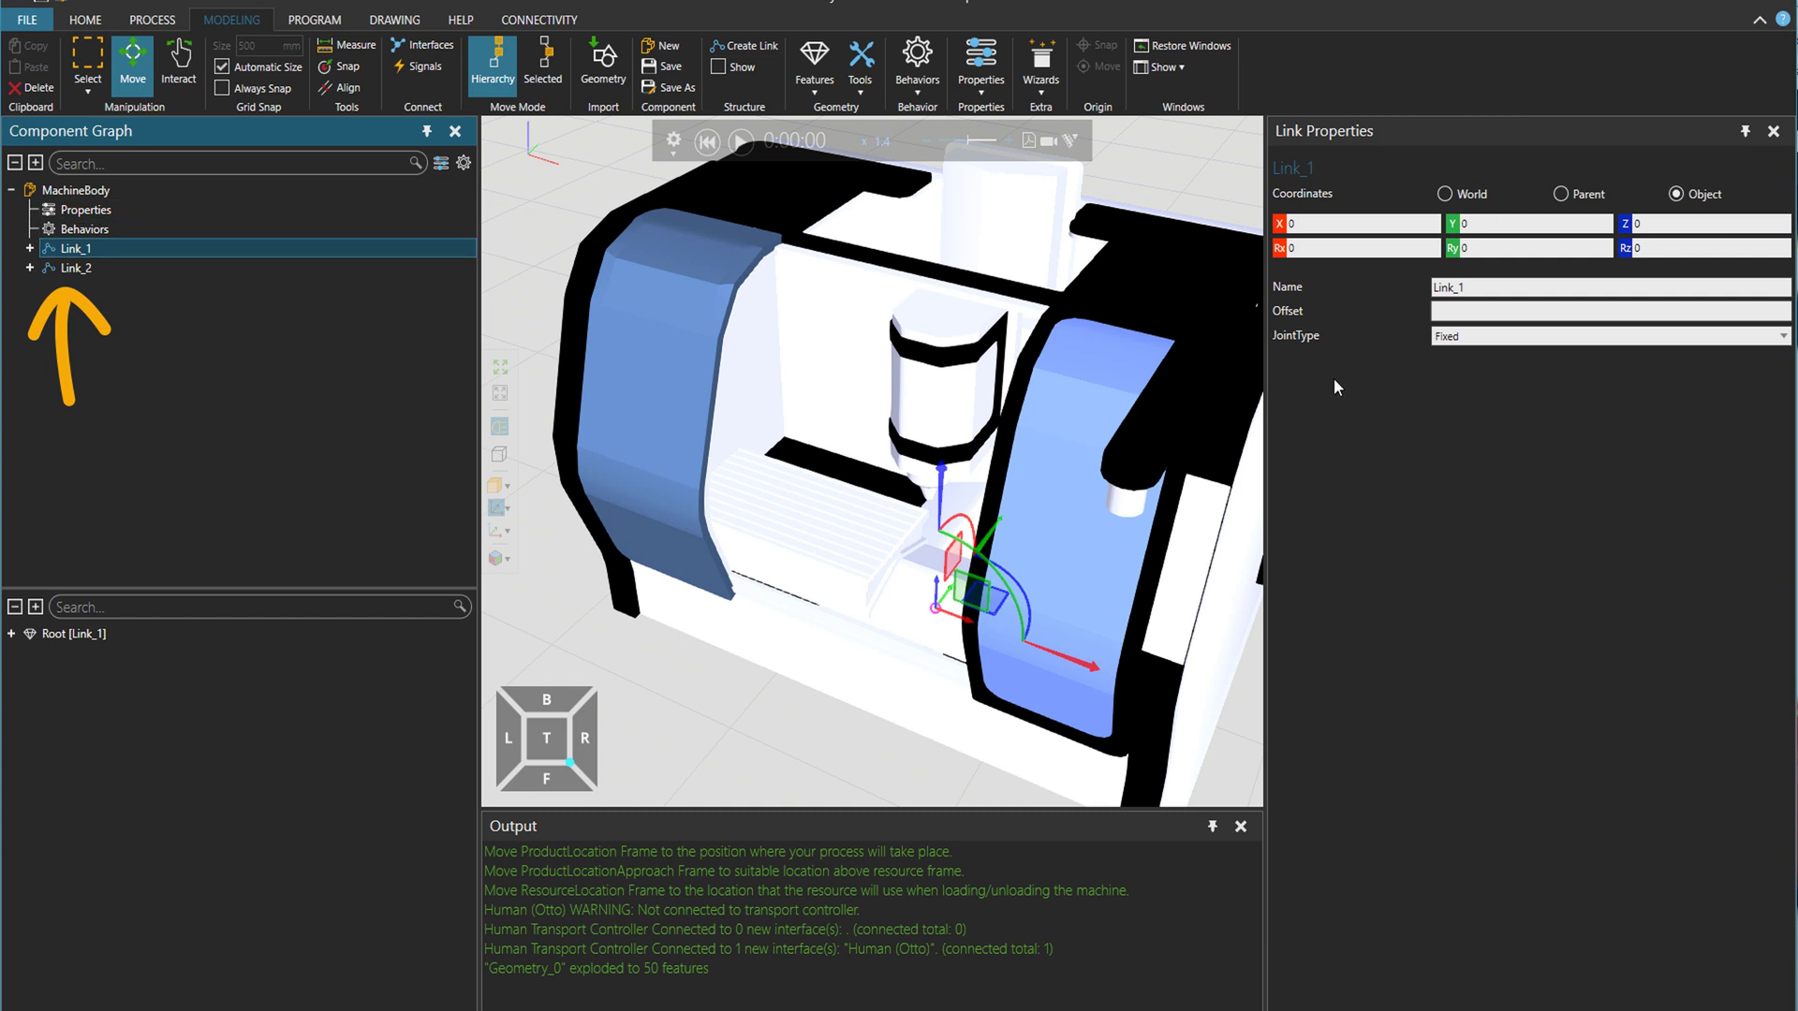
# Step: Make Link_1 a Translational joint along the +X axis
pyautogui.click(1474, 339)
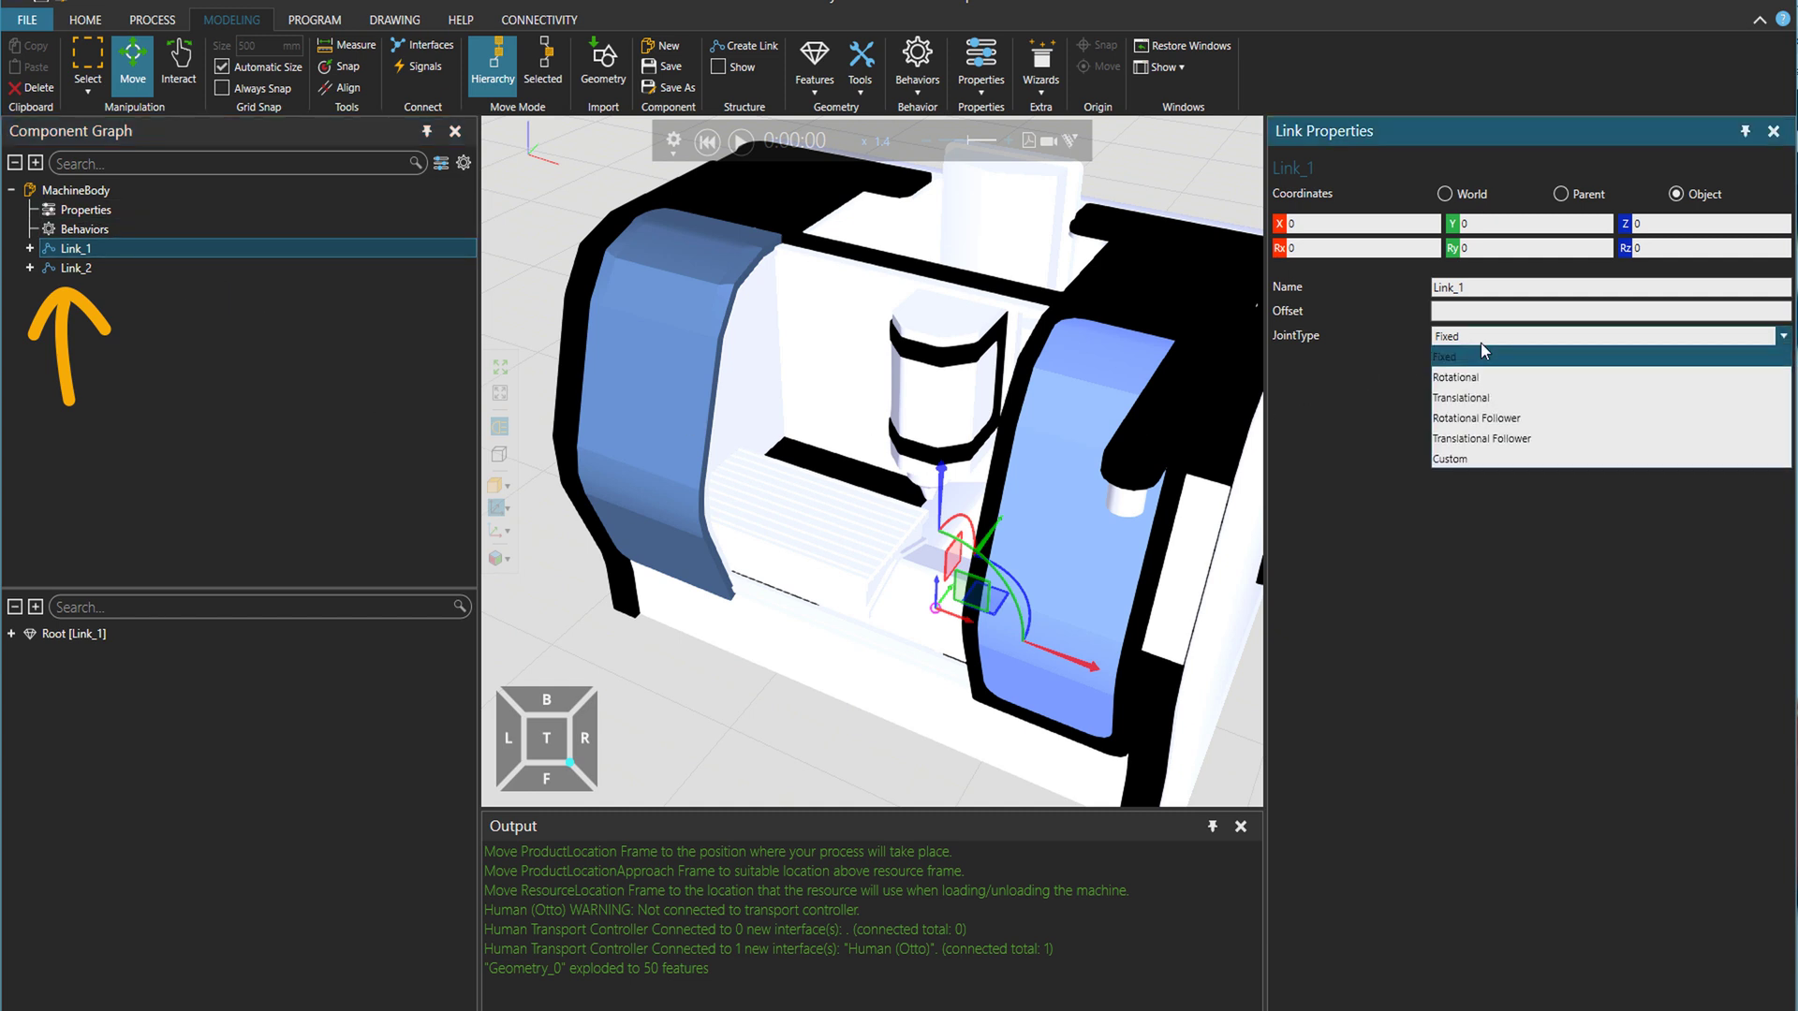
pyautogui.click(1480, 398)
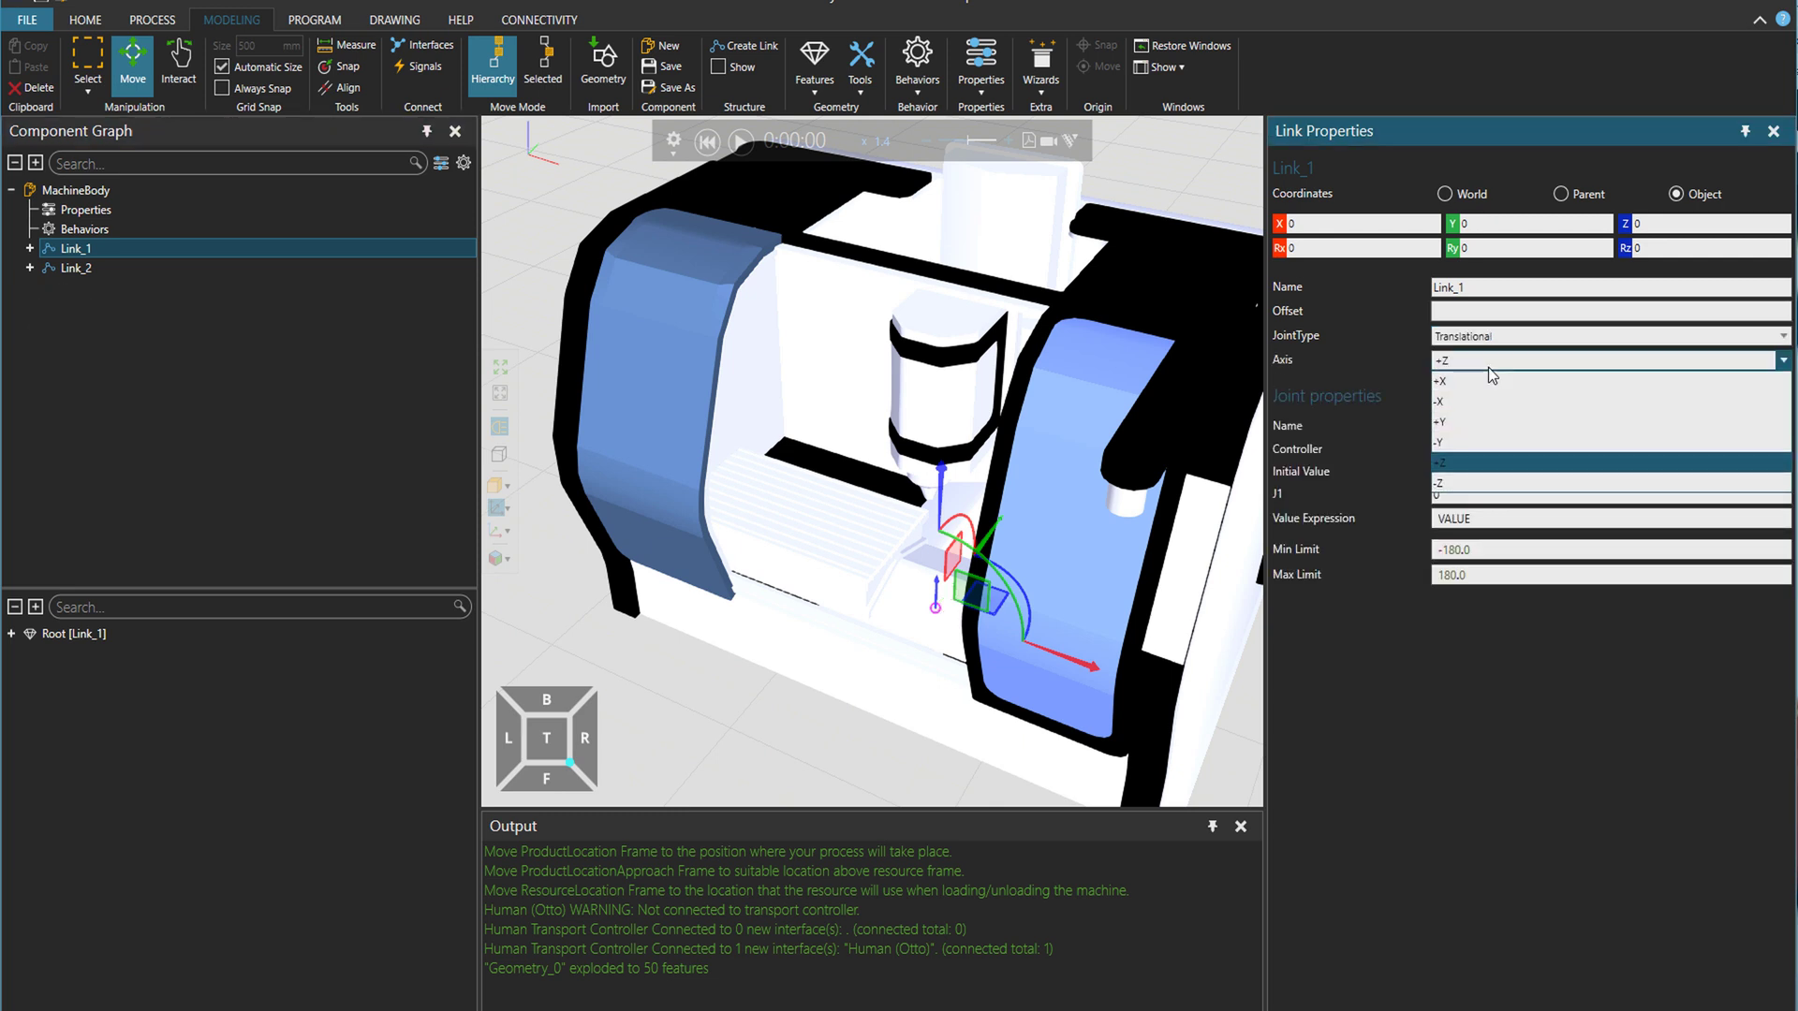
pyautogui.click(1488, 368)
pyautogui.click(1471, 402)
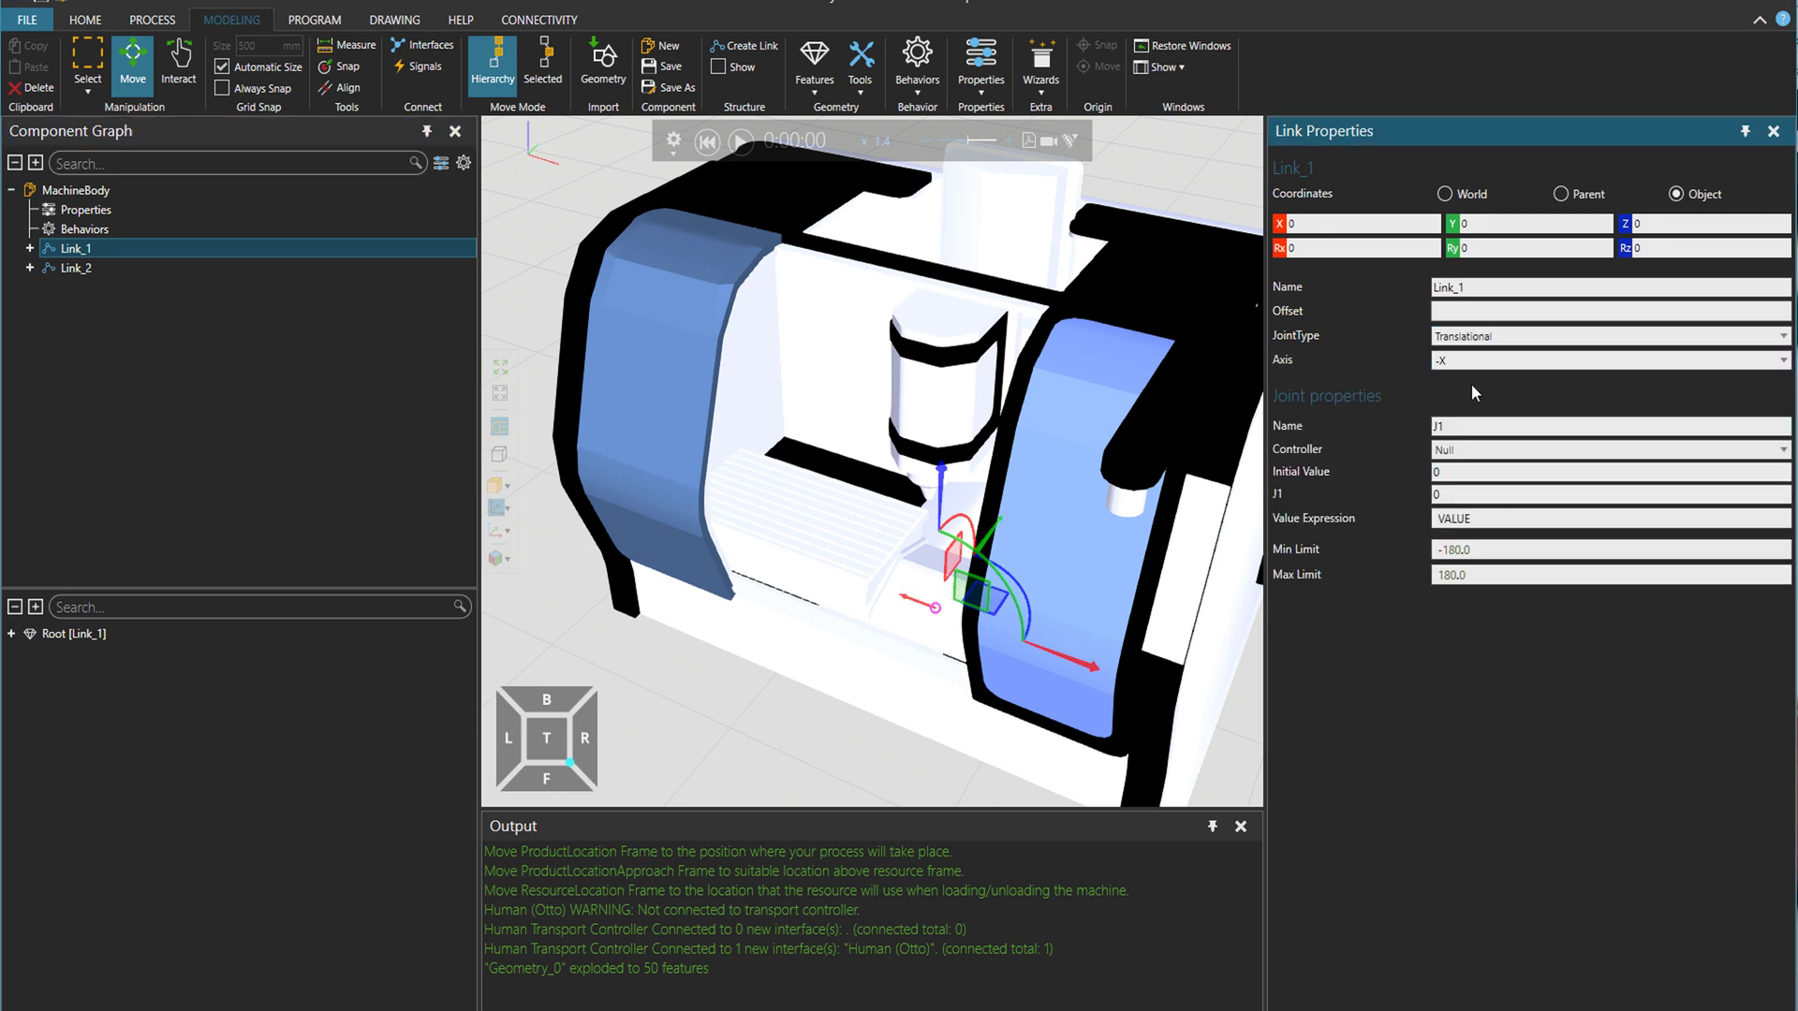
pyautogui.click(1476, 369)
pyautogui.click(1474, 375)
# Step: Give the joint a Servo Controller with Min Limit 0 and Max Limit 550
pyautogui.click(1492, 454)
pyautogui.click(1491, 489)
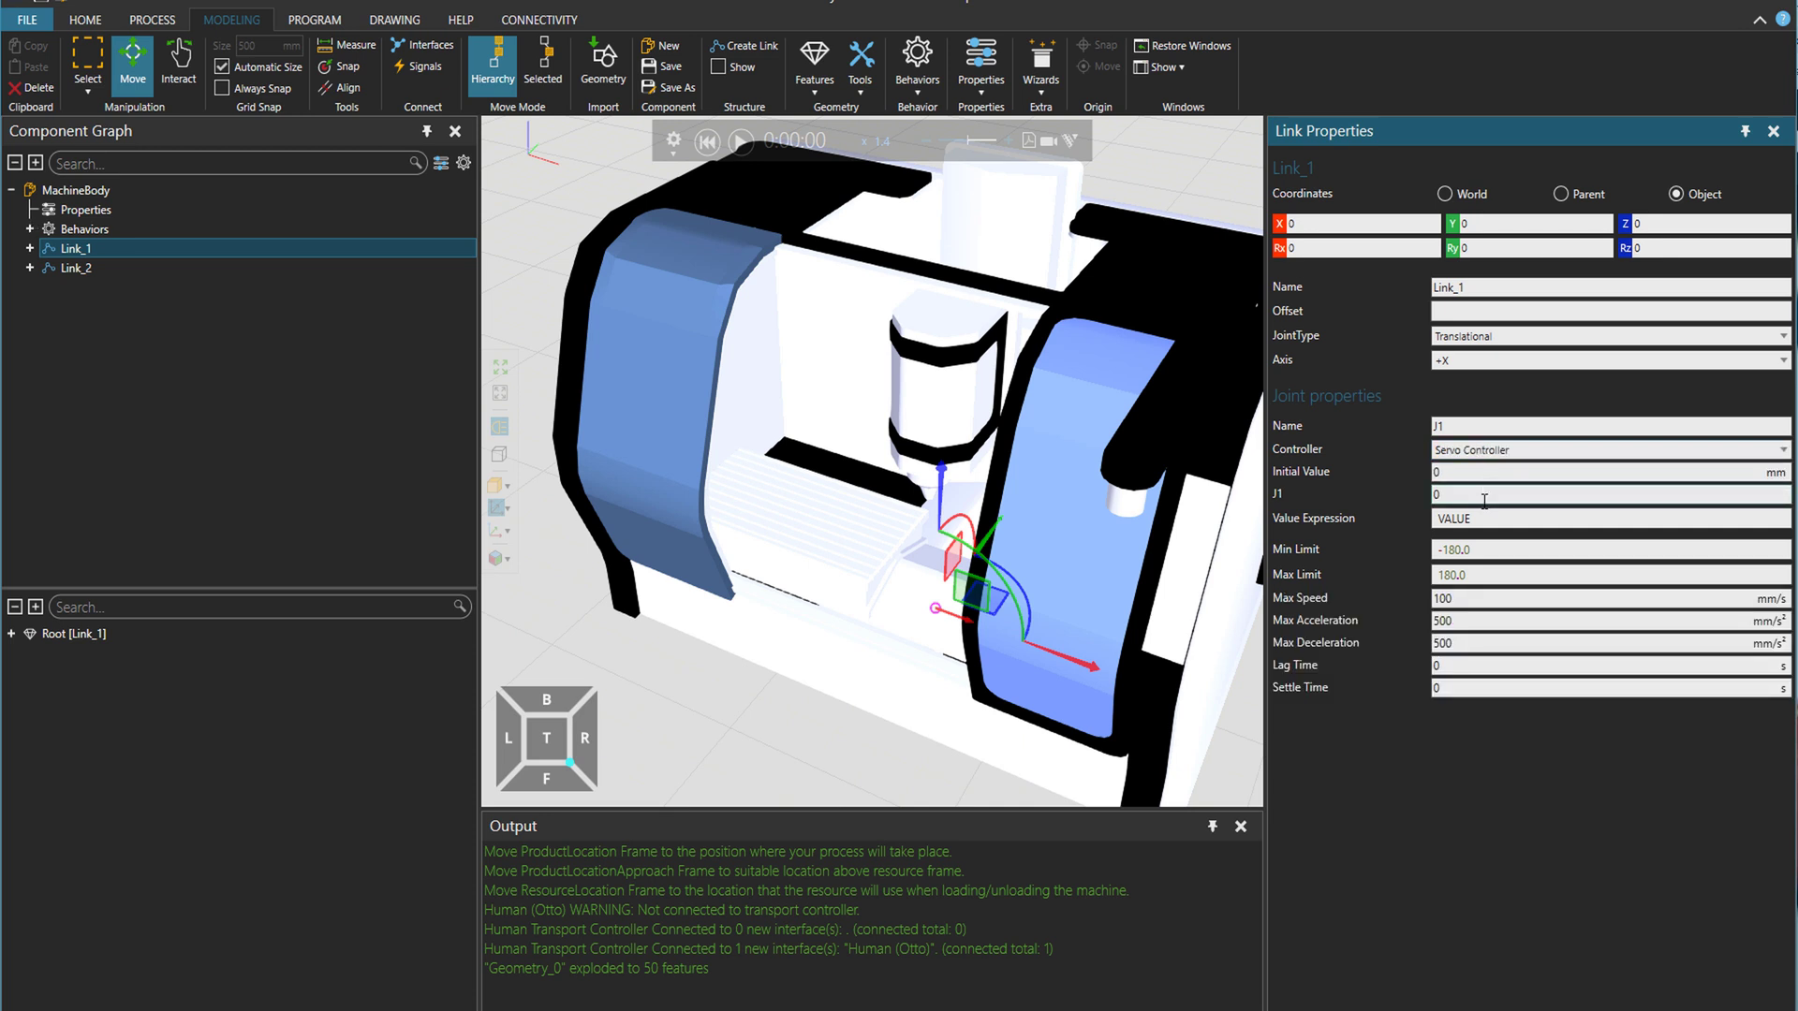
pyautogui.click(1449, 550)
pyautogui.write('0')
pyautogui.press('Tab')
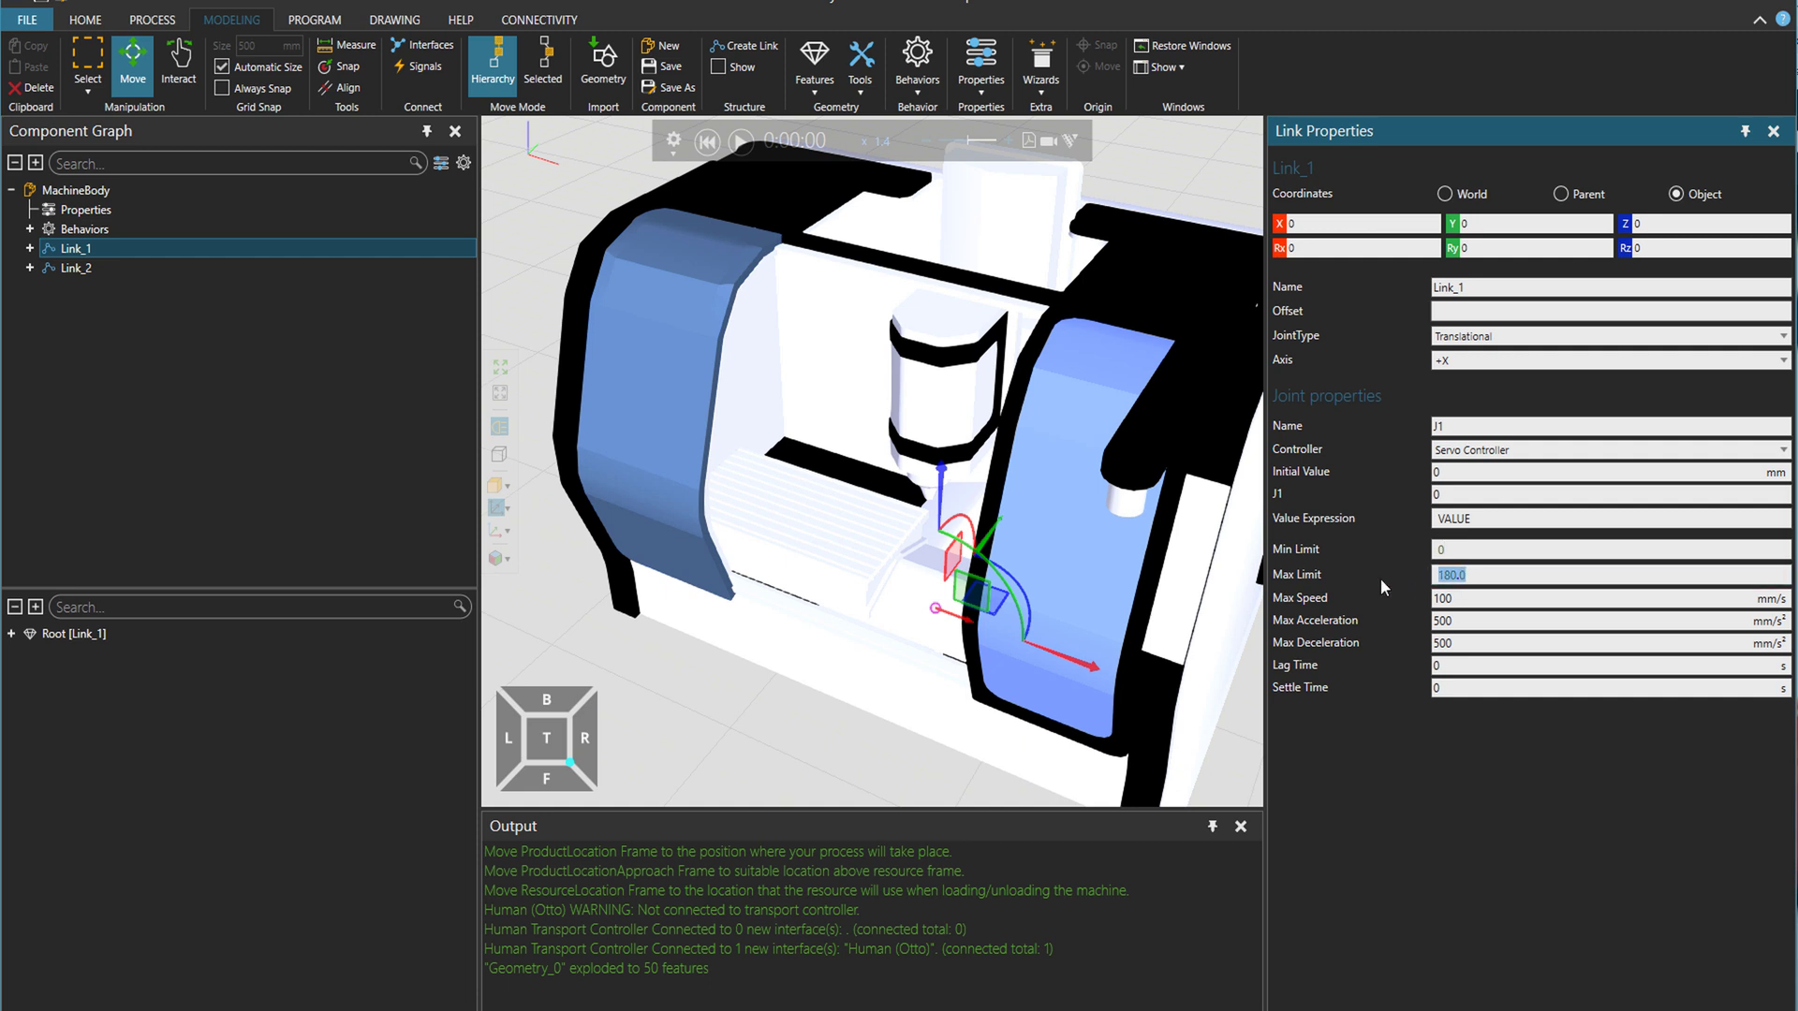
pyautogui.write('550')
# Step: Set Link_2 to a Translational Follower along -X, driven by J1
pyautogui.click(173, 268)
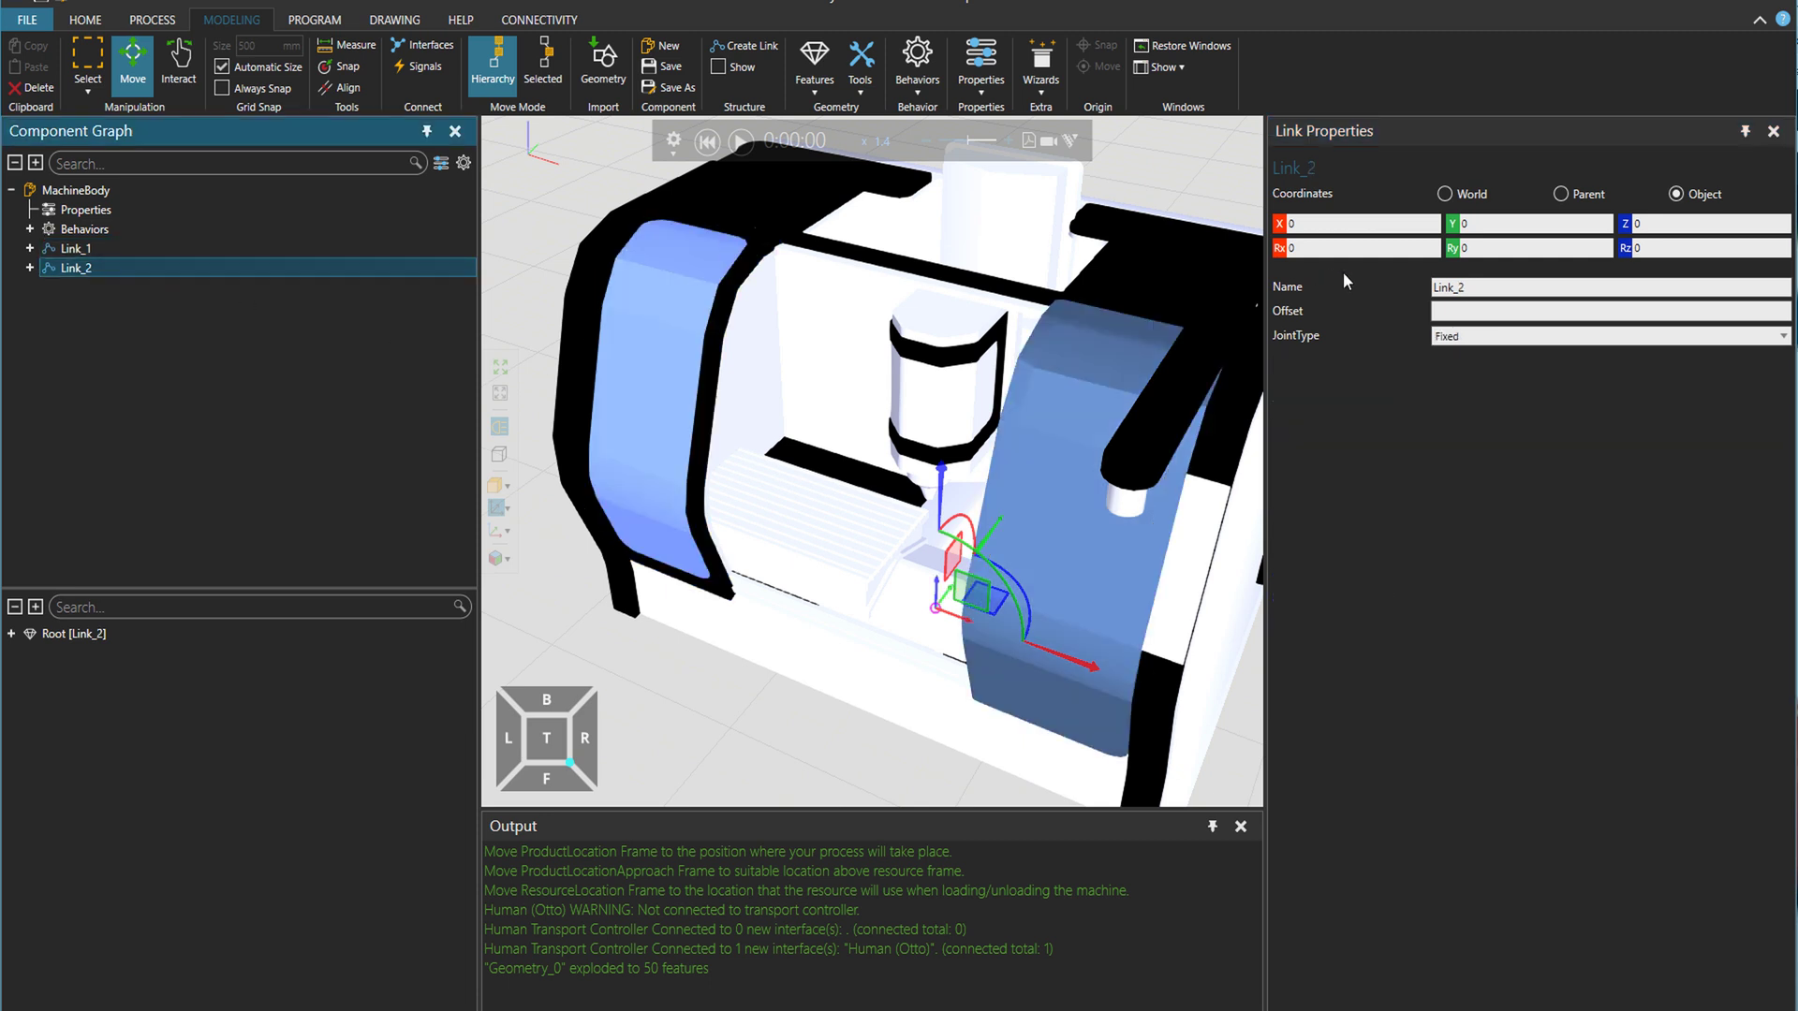
pyautogui.click(1482, 341)
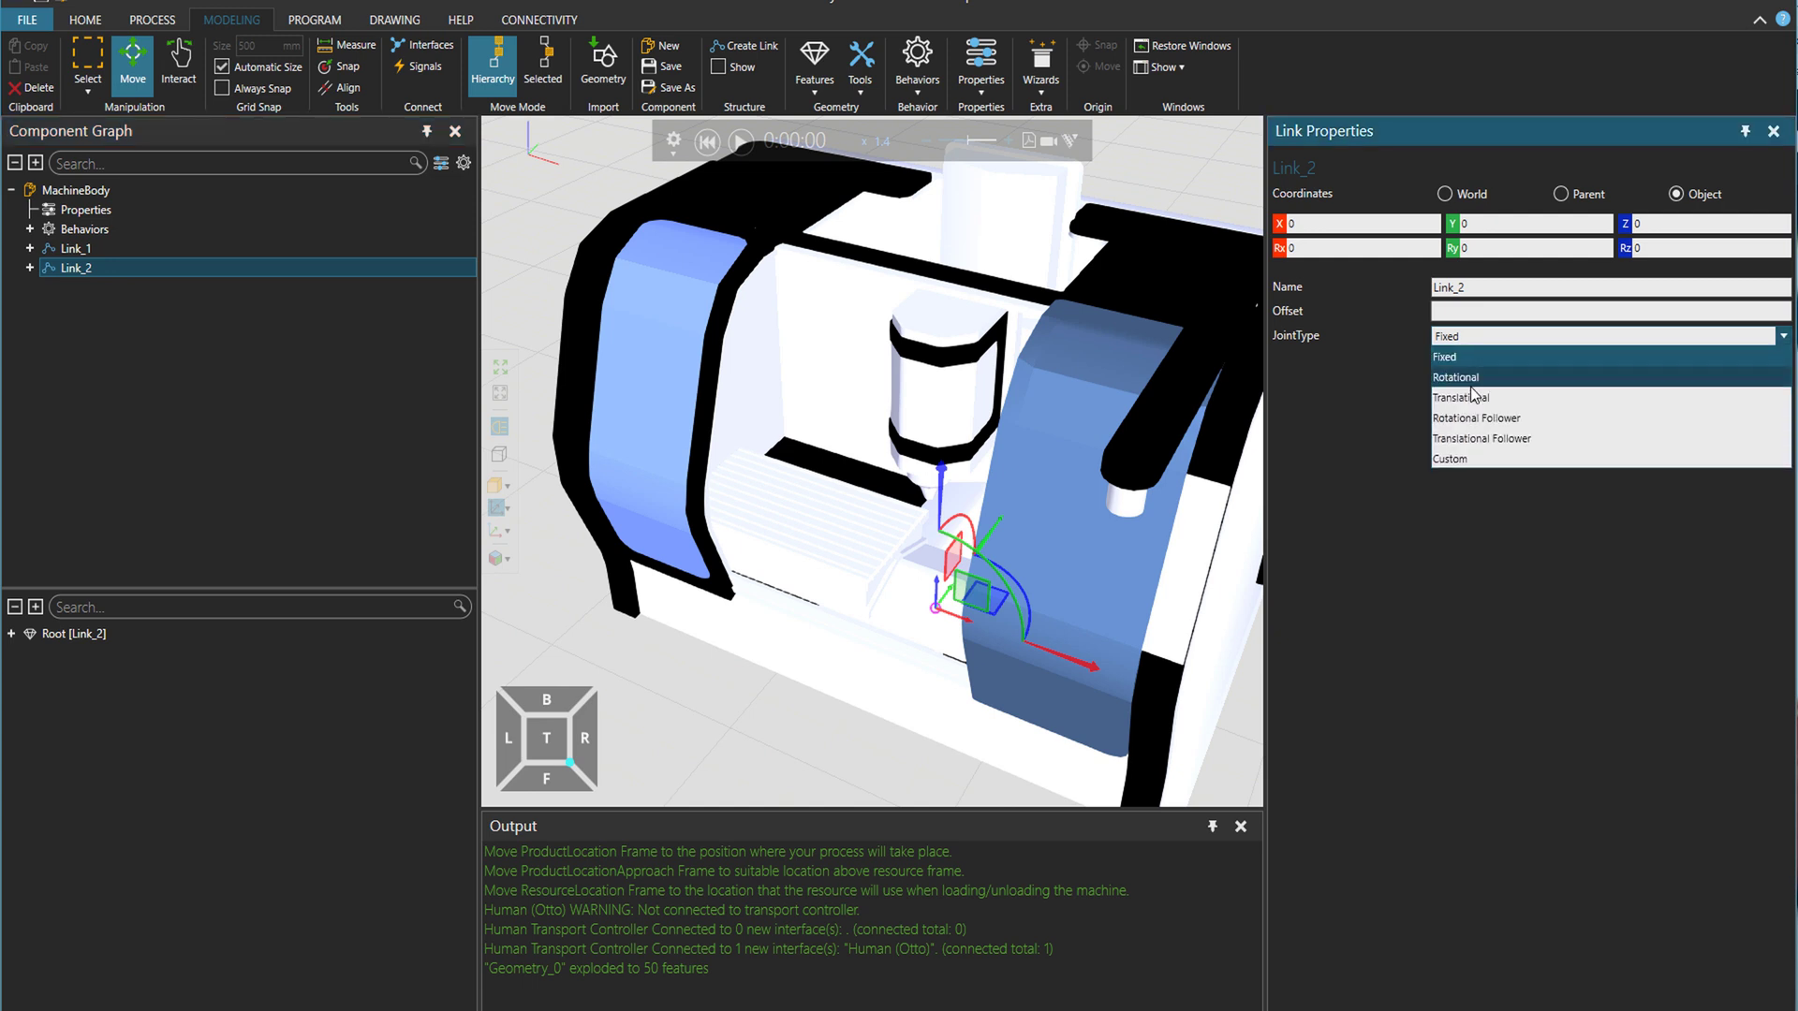
pyautogui.click(1513, 437)
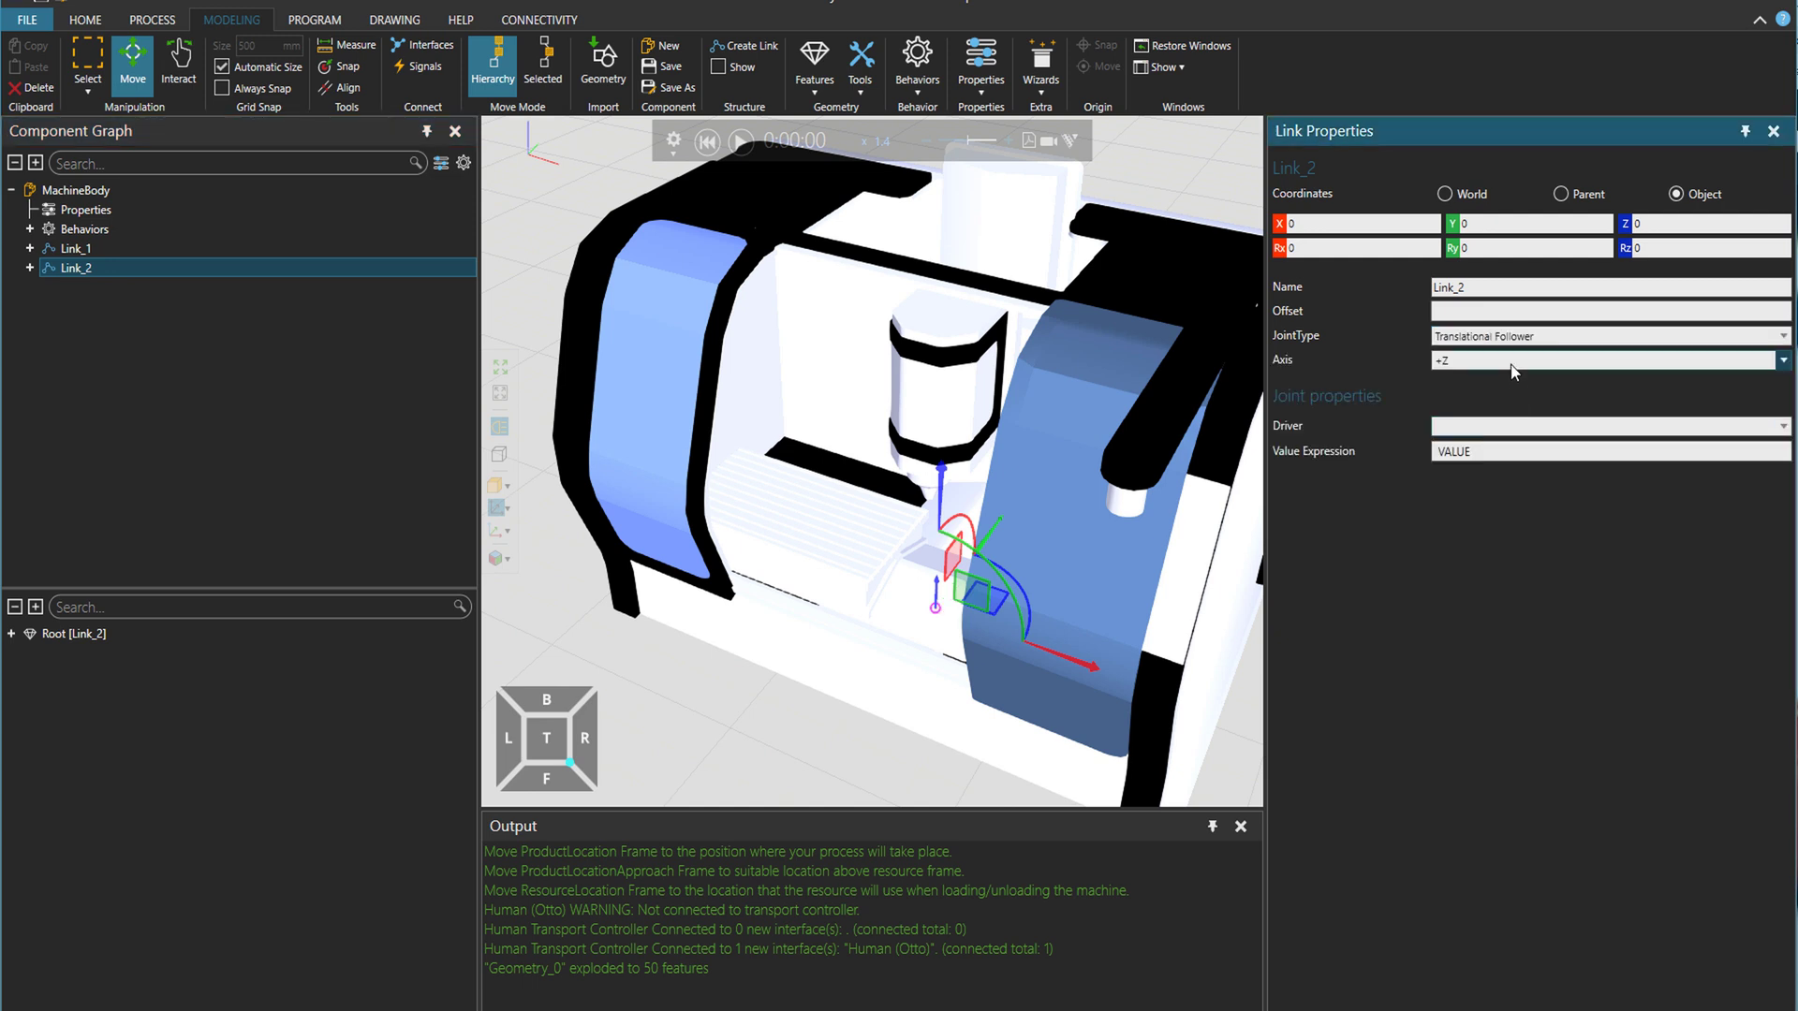
pyautogui.click(1514, 365)
pyautogui.click(1494, 402)
pyautogui.click(1478, 427)
pyautogui.click(1451, 465)
# Step: Drag the doors open in Interact mode, leaving J1 at 330.667
pyautogui.click(161, 70)
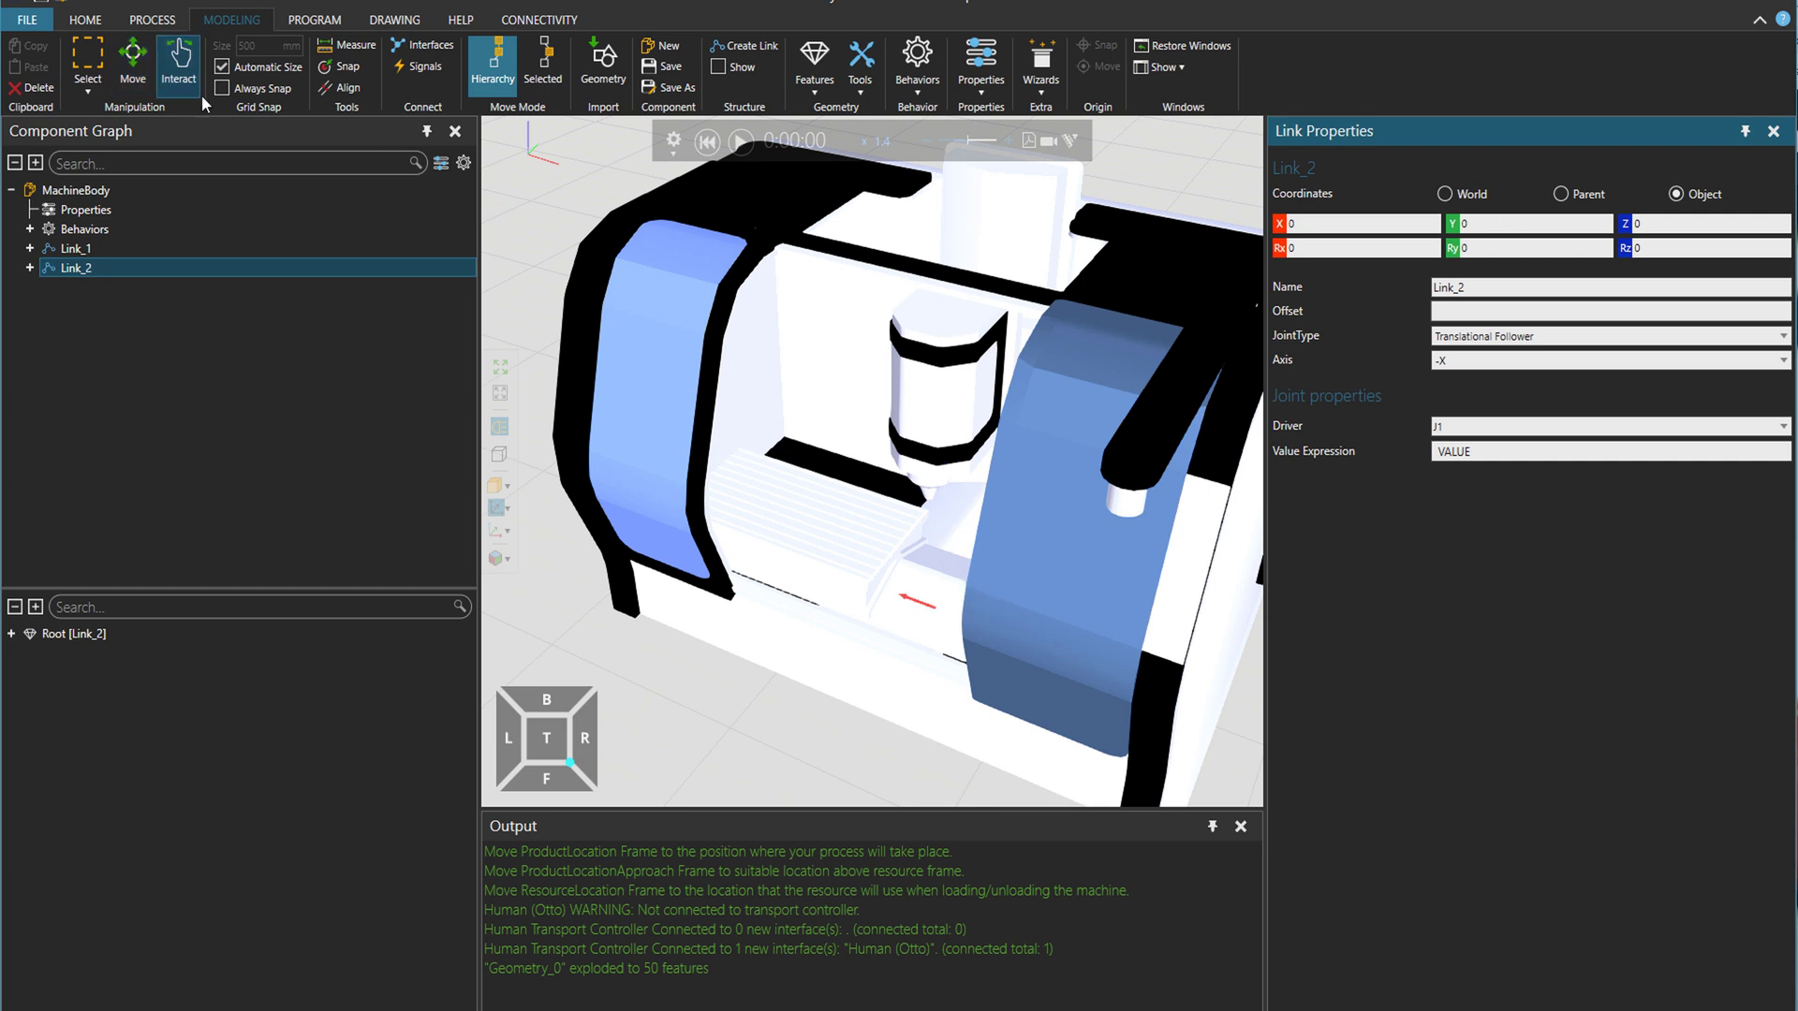
pyautogui.moveTo(618, 357); pyautogui.dragTo(665, 382)
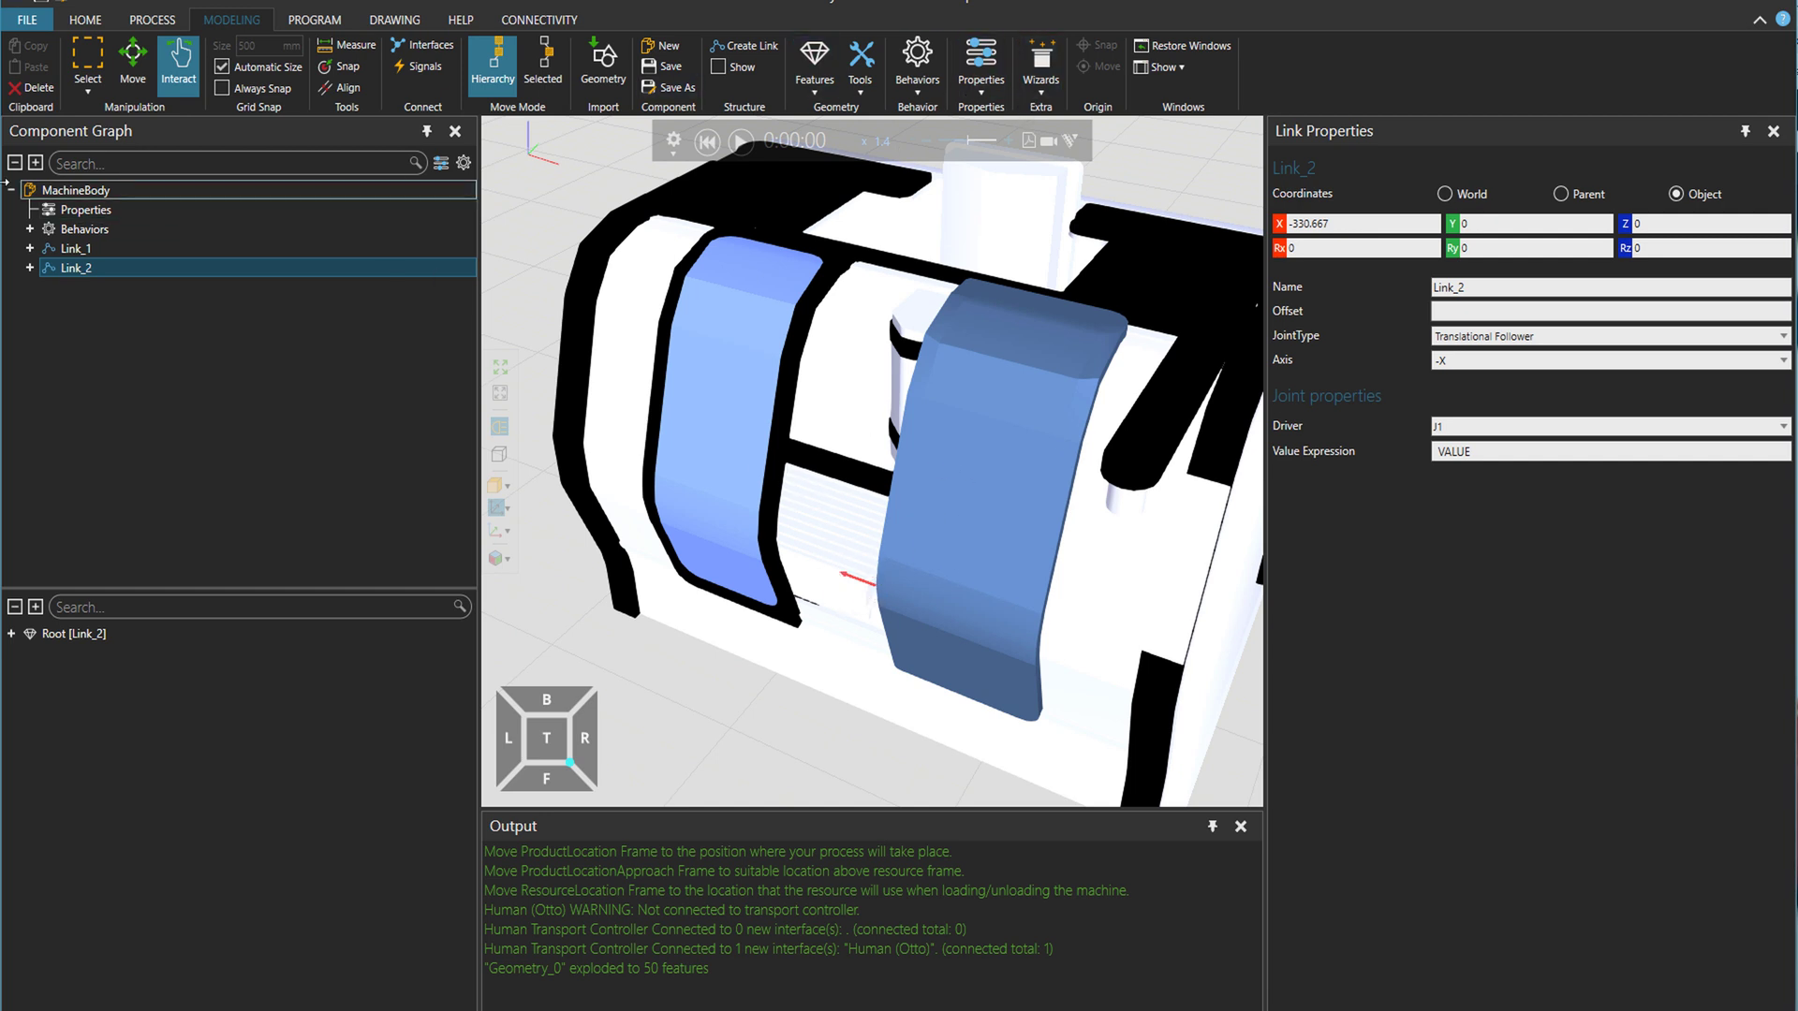
pyautogui.click(176, 197)
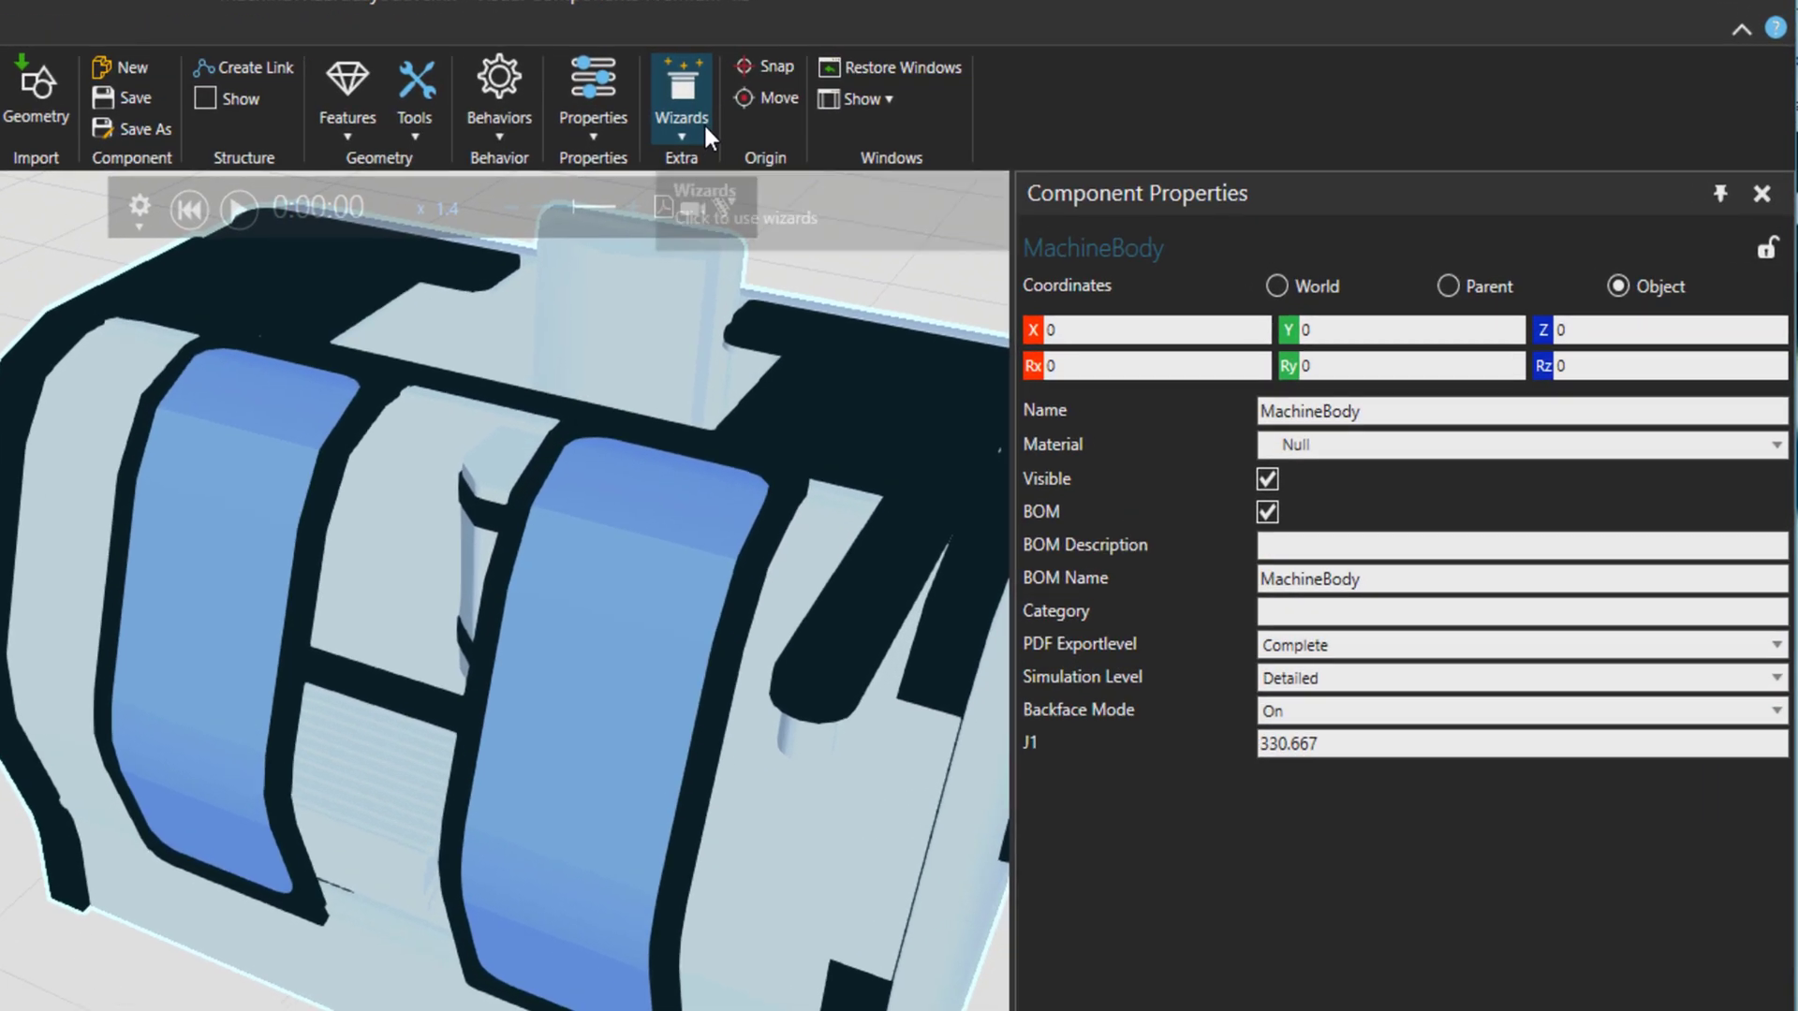
# Step: Apply the Machine wizard to MachineBody with Servo Controller, door joint J1 and Process Model
pyautogui.click(704, 124)
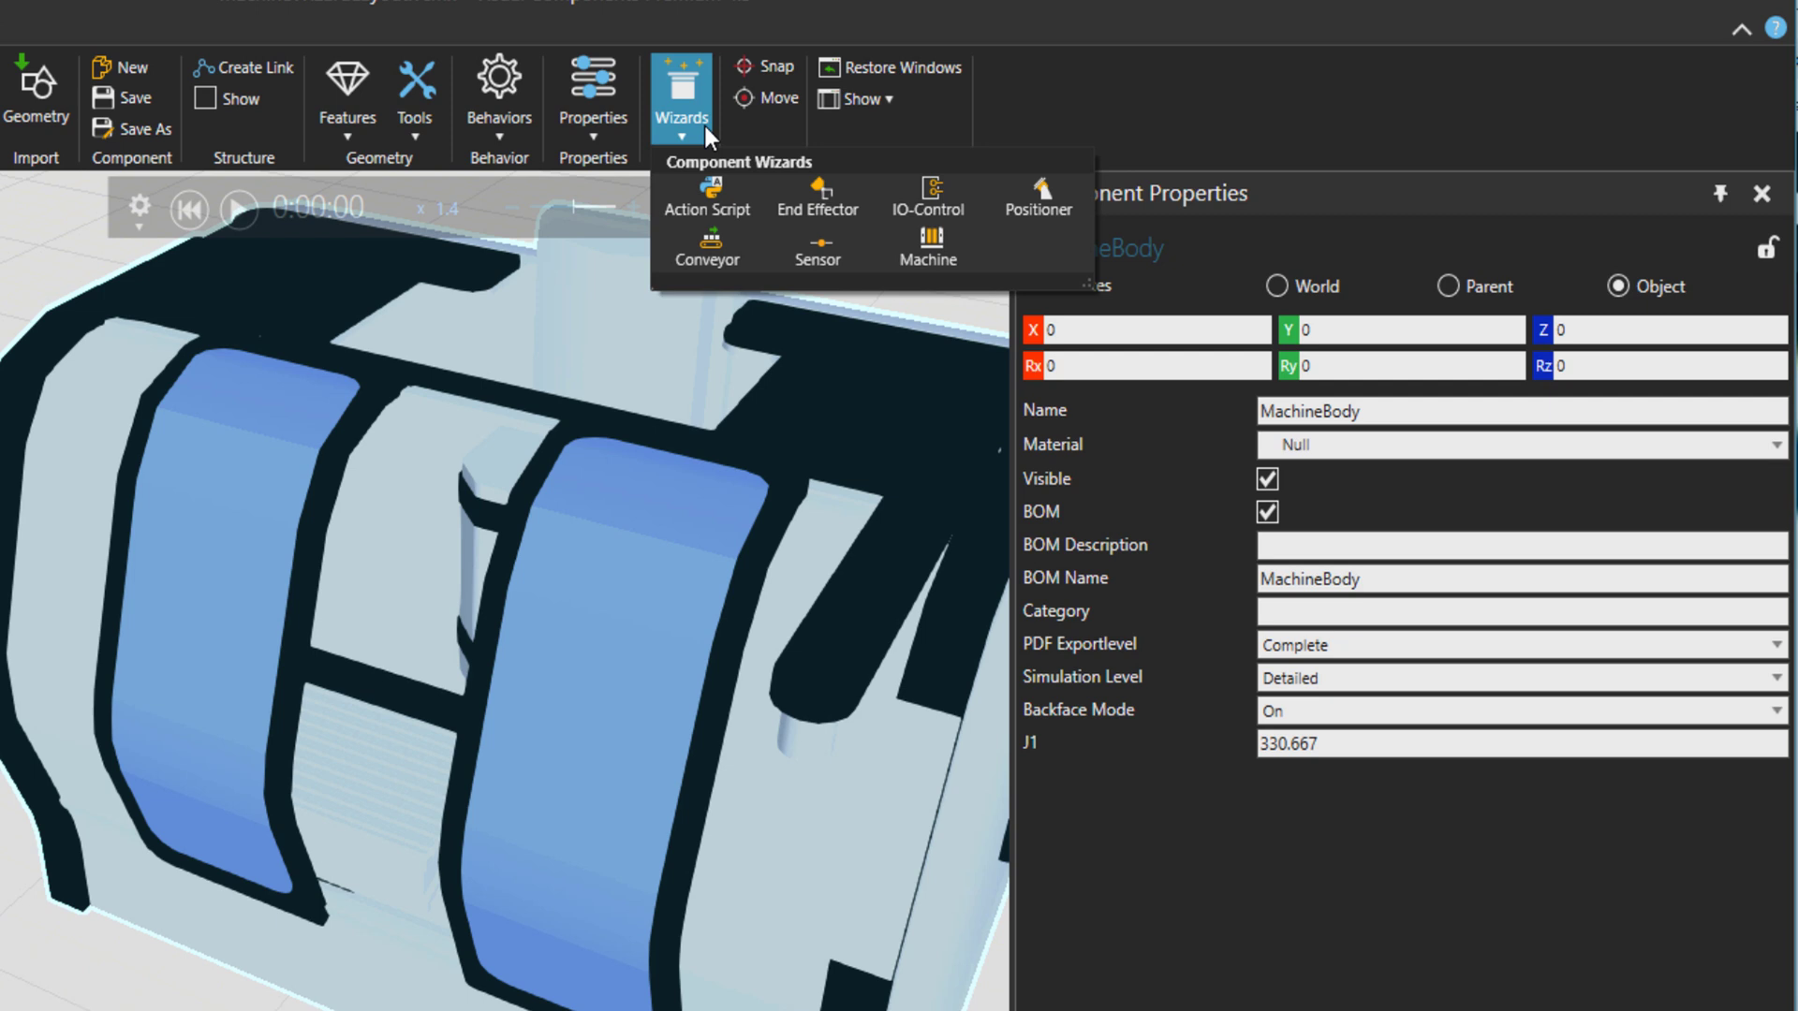
pyautogui.click(974, 268)
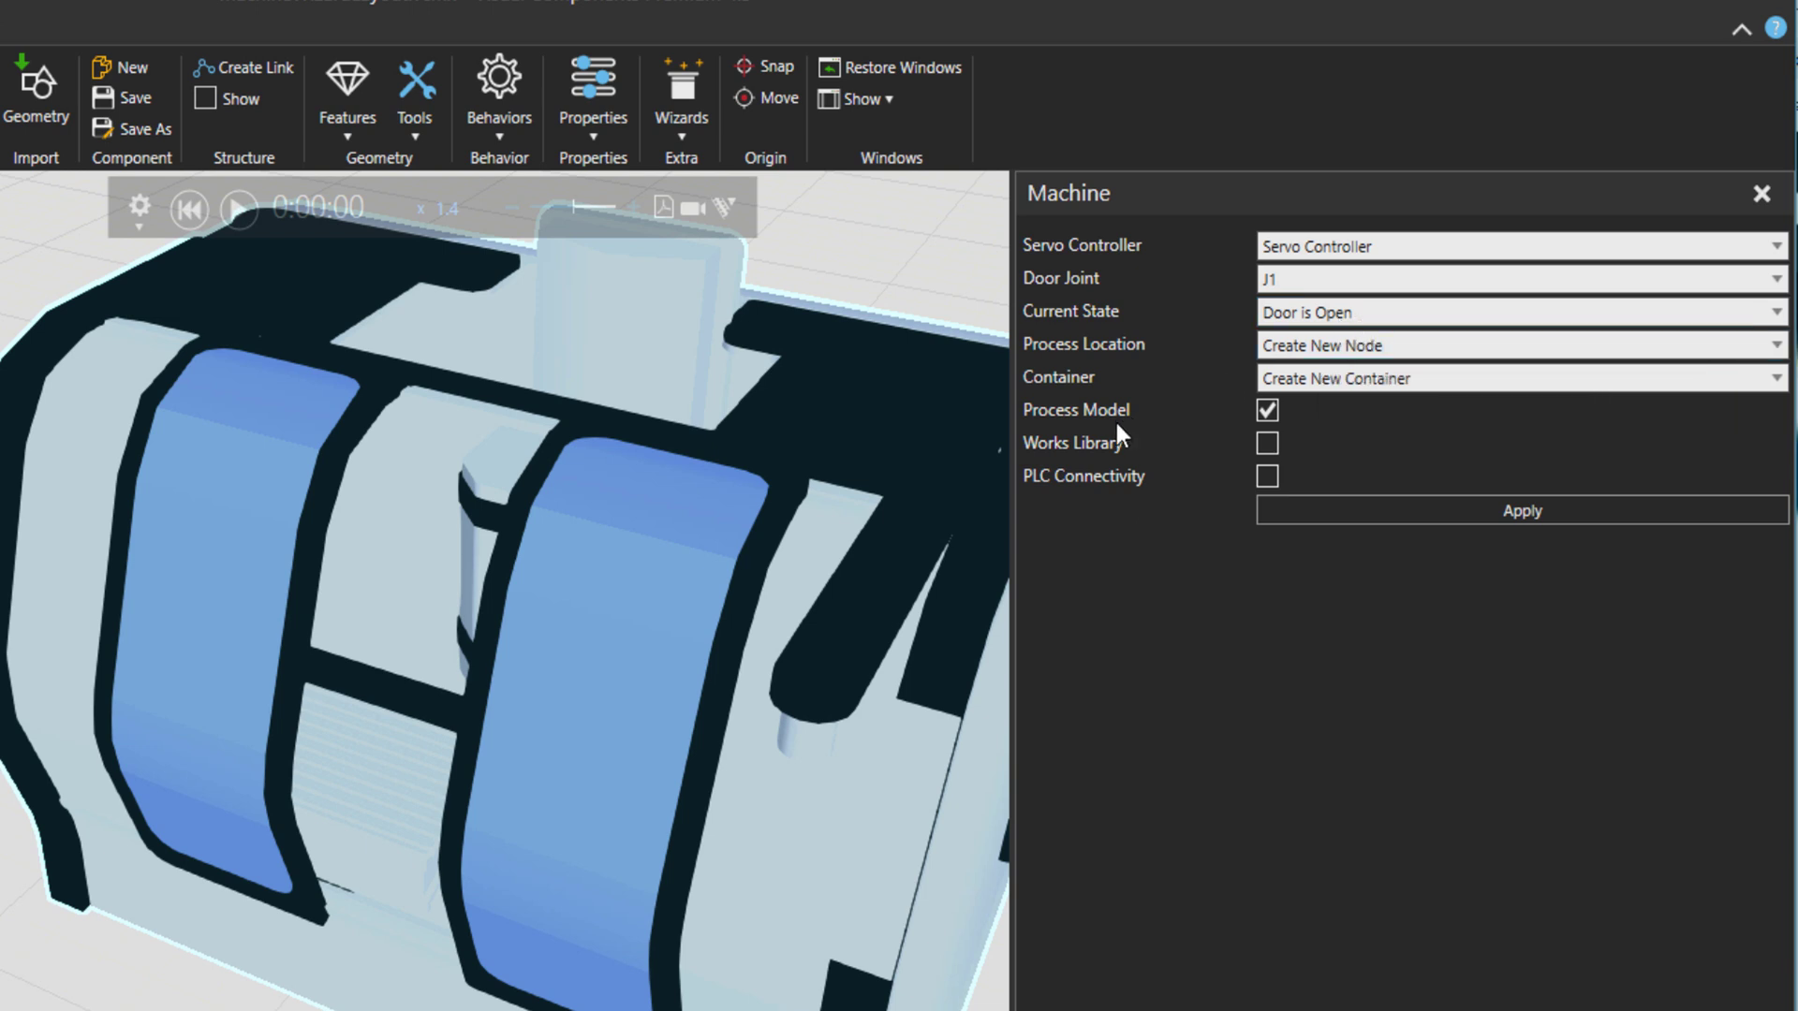
pyautogui.click(1356, 517)
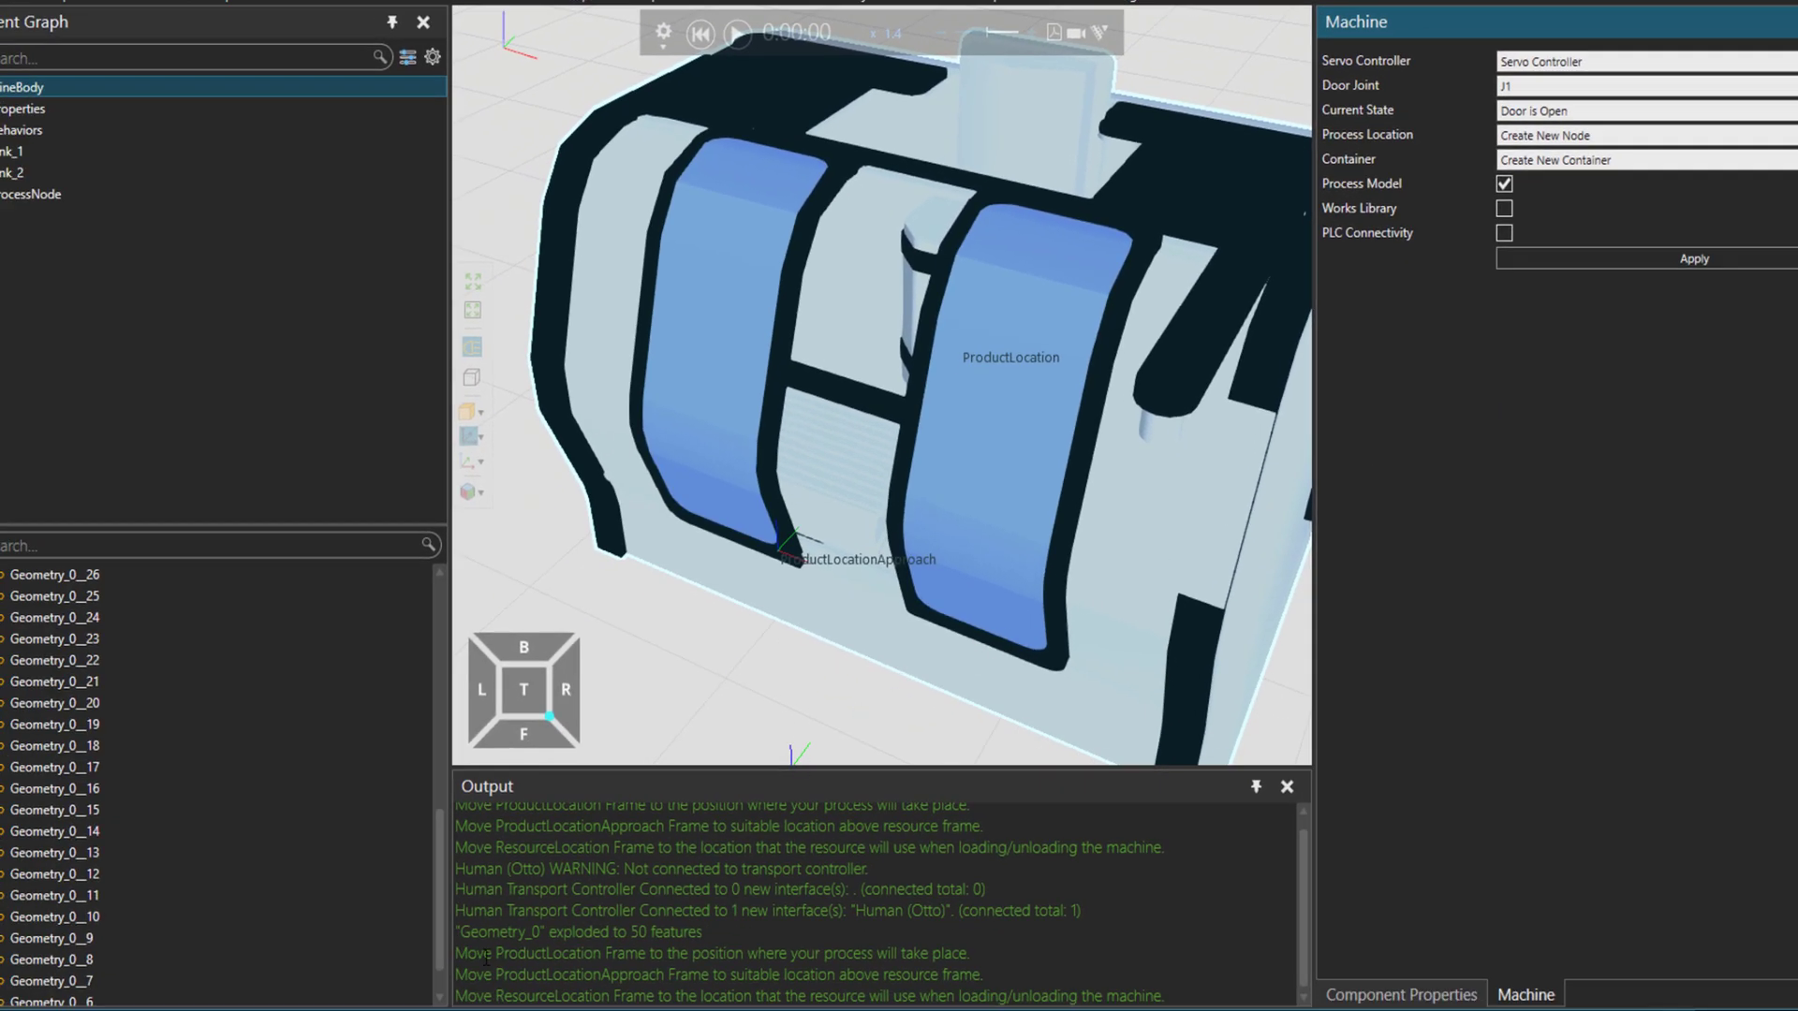
# Step: Move the ProductLocation frame down into the machine between the doors
pyautogui.moveTo(482, 957); pyautogui.dragTo(995, 996)
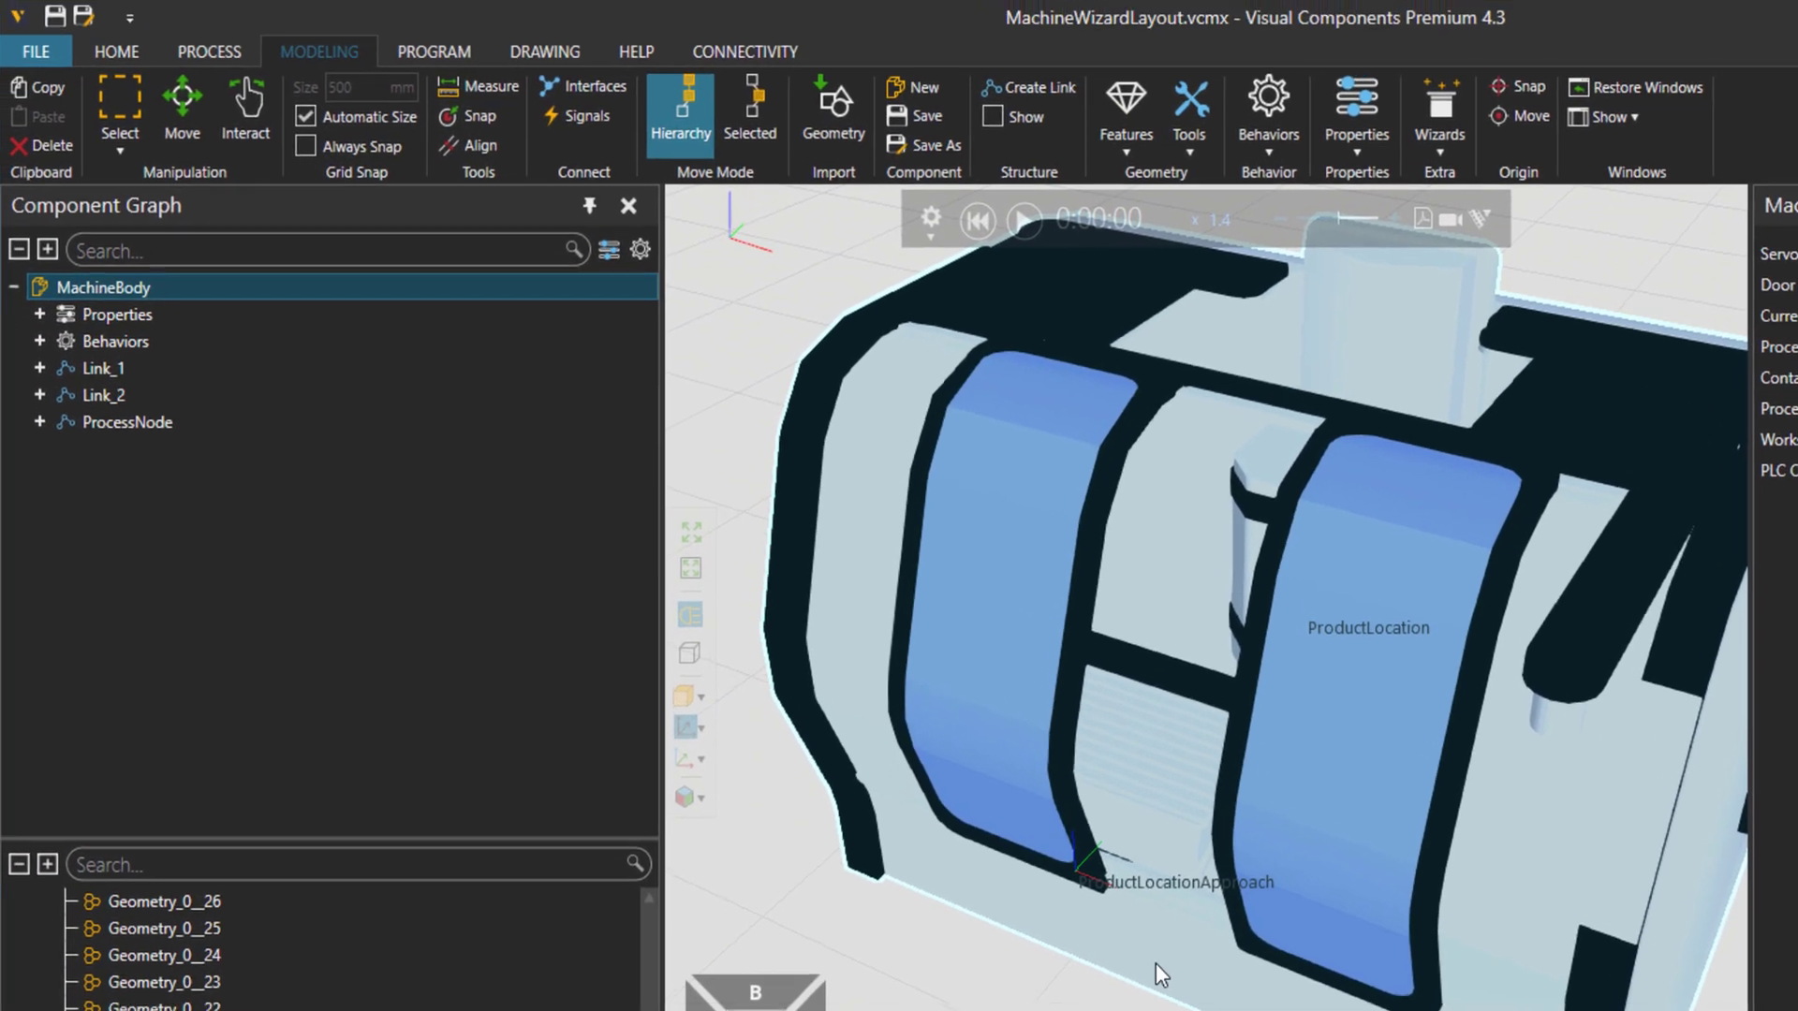
pyautogui.moveTo(991, 775); pyautogui.dragTo(972, 711, button='right')
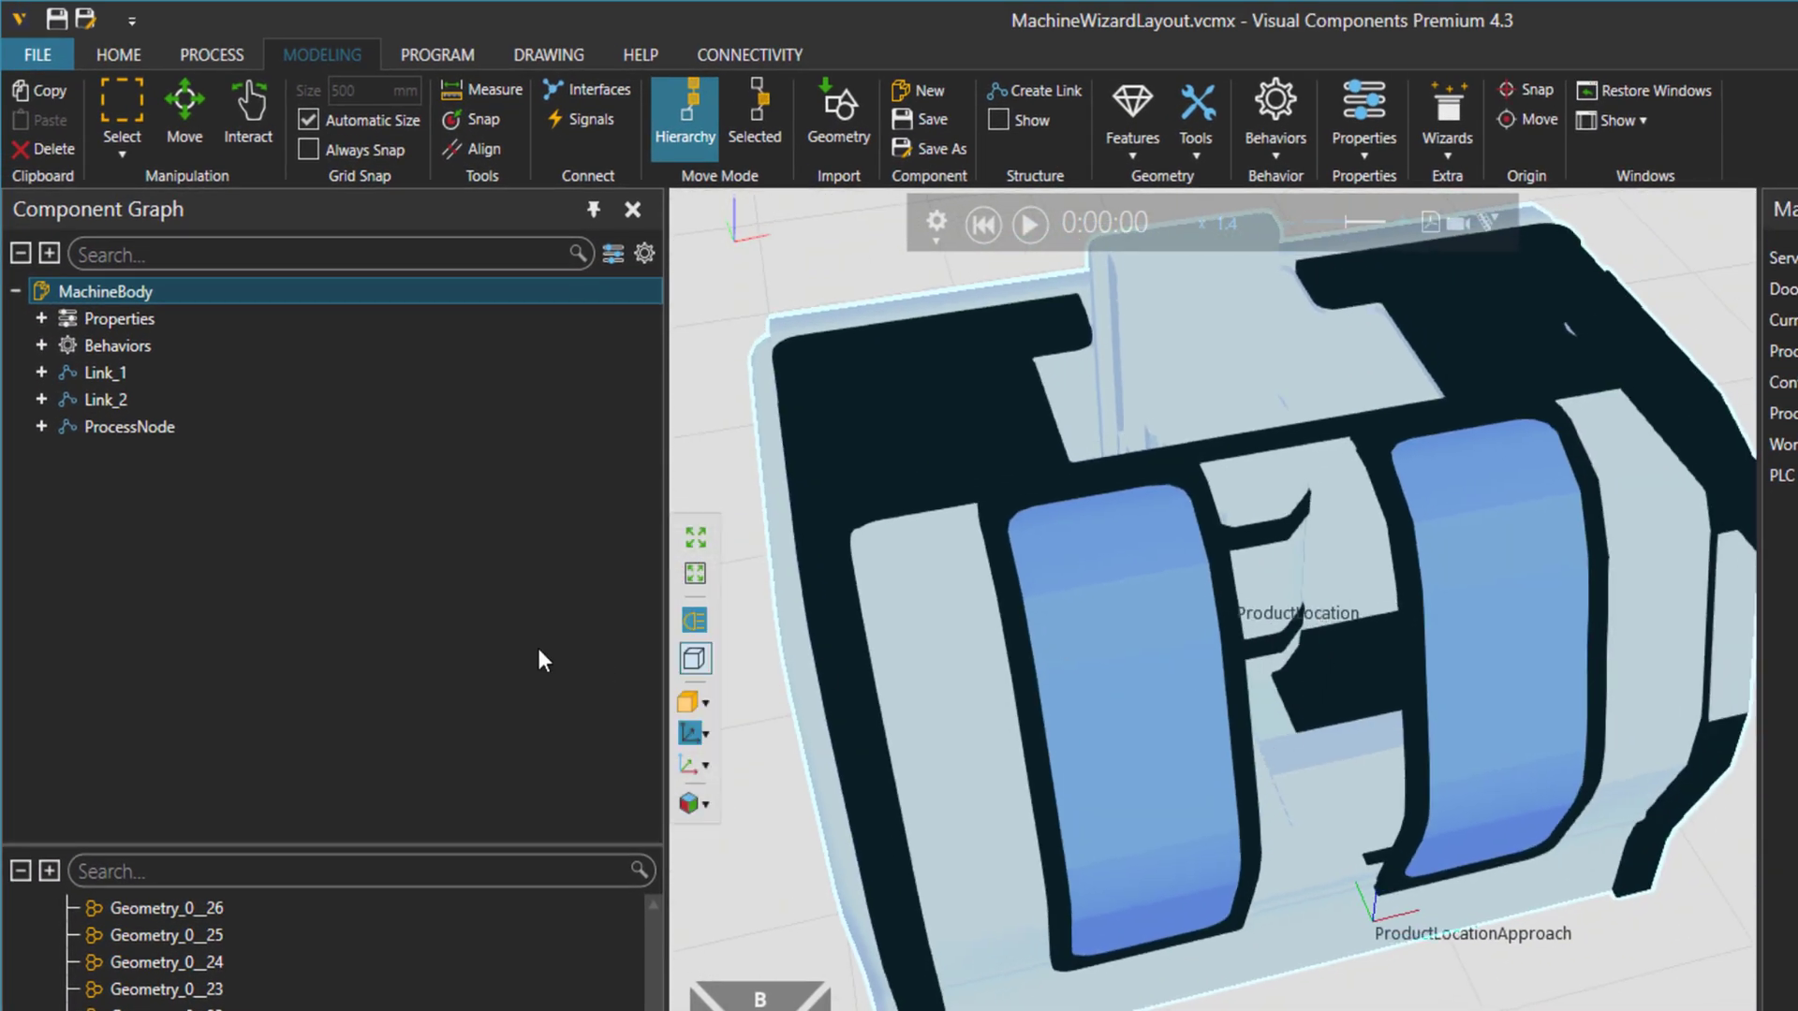
pyautogui.click(137, 427)
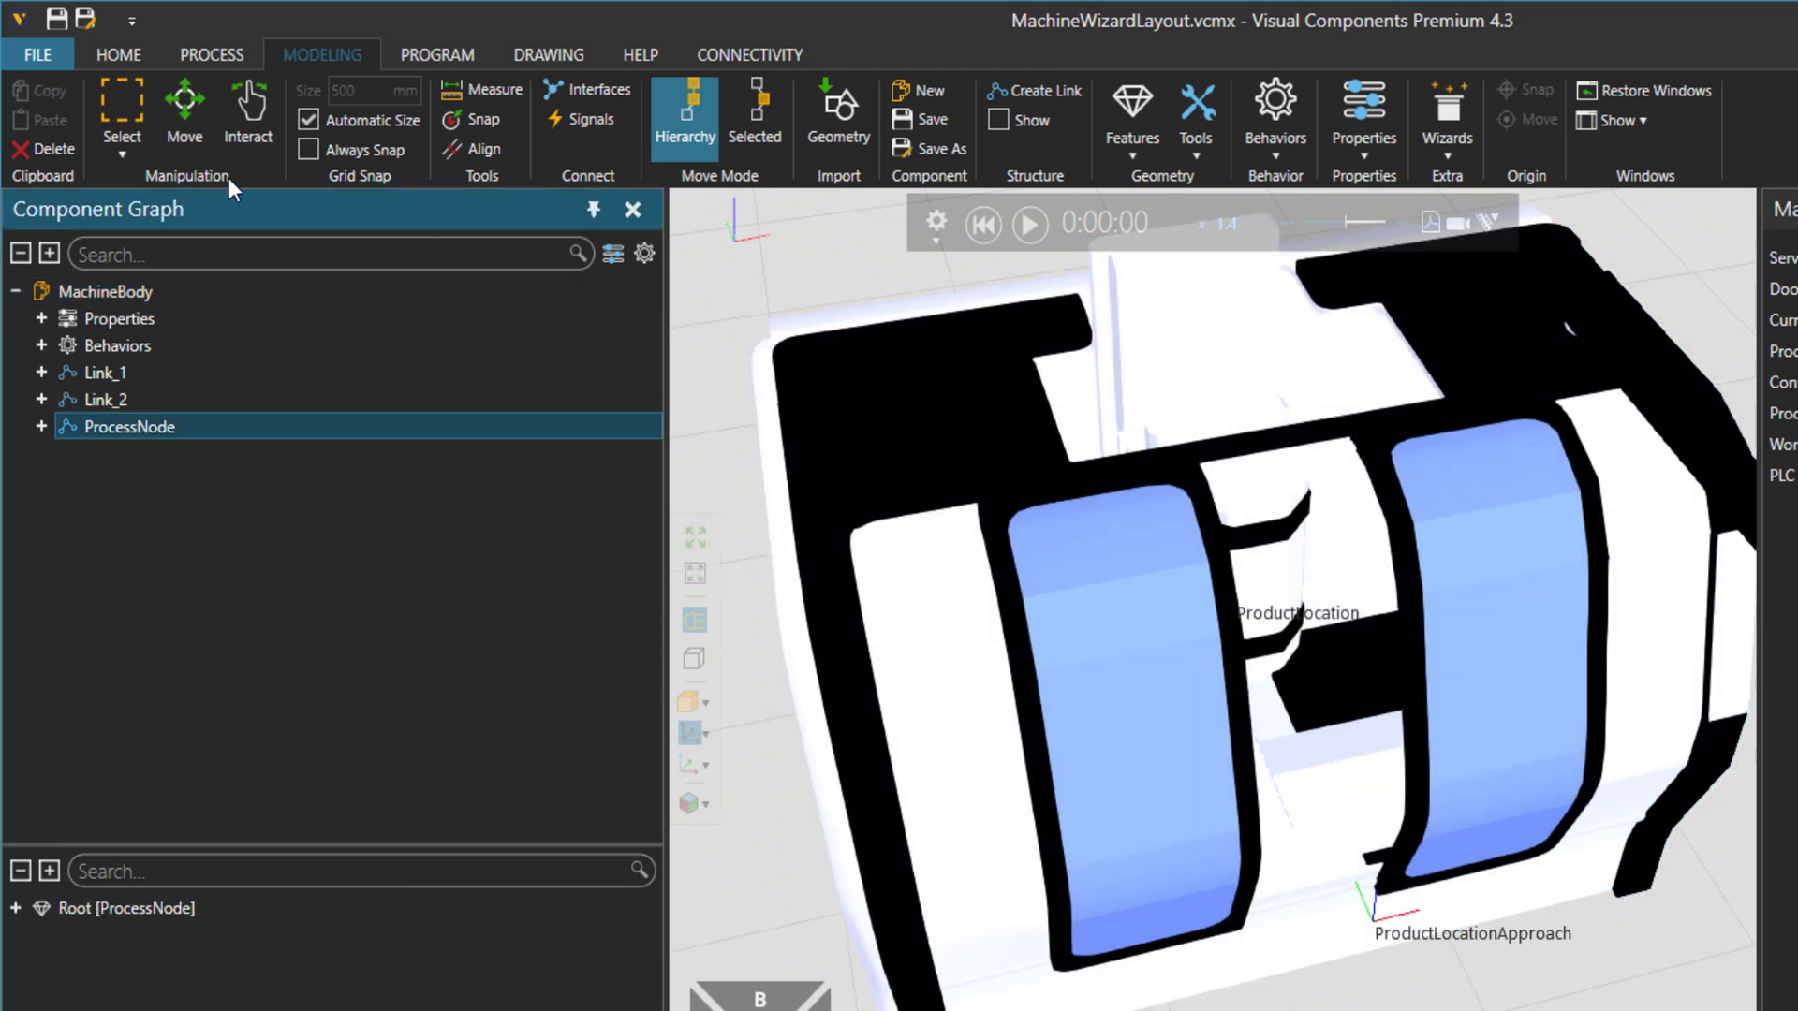
pyautogui.click(196, 127)
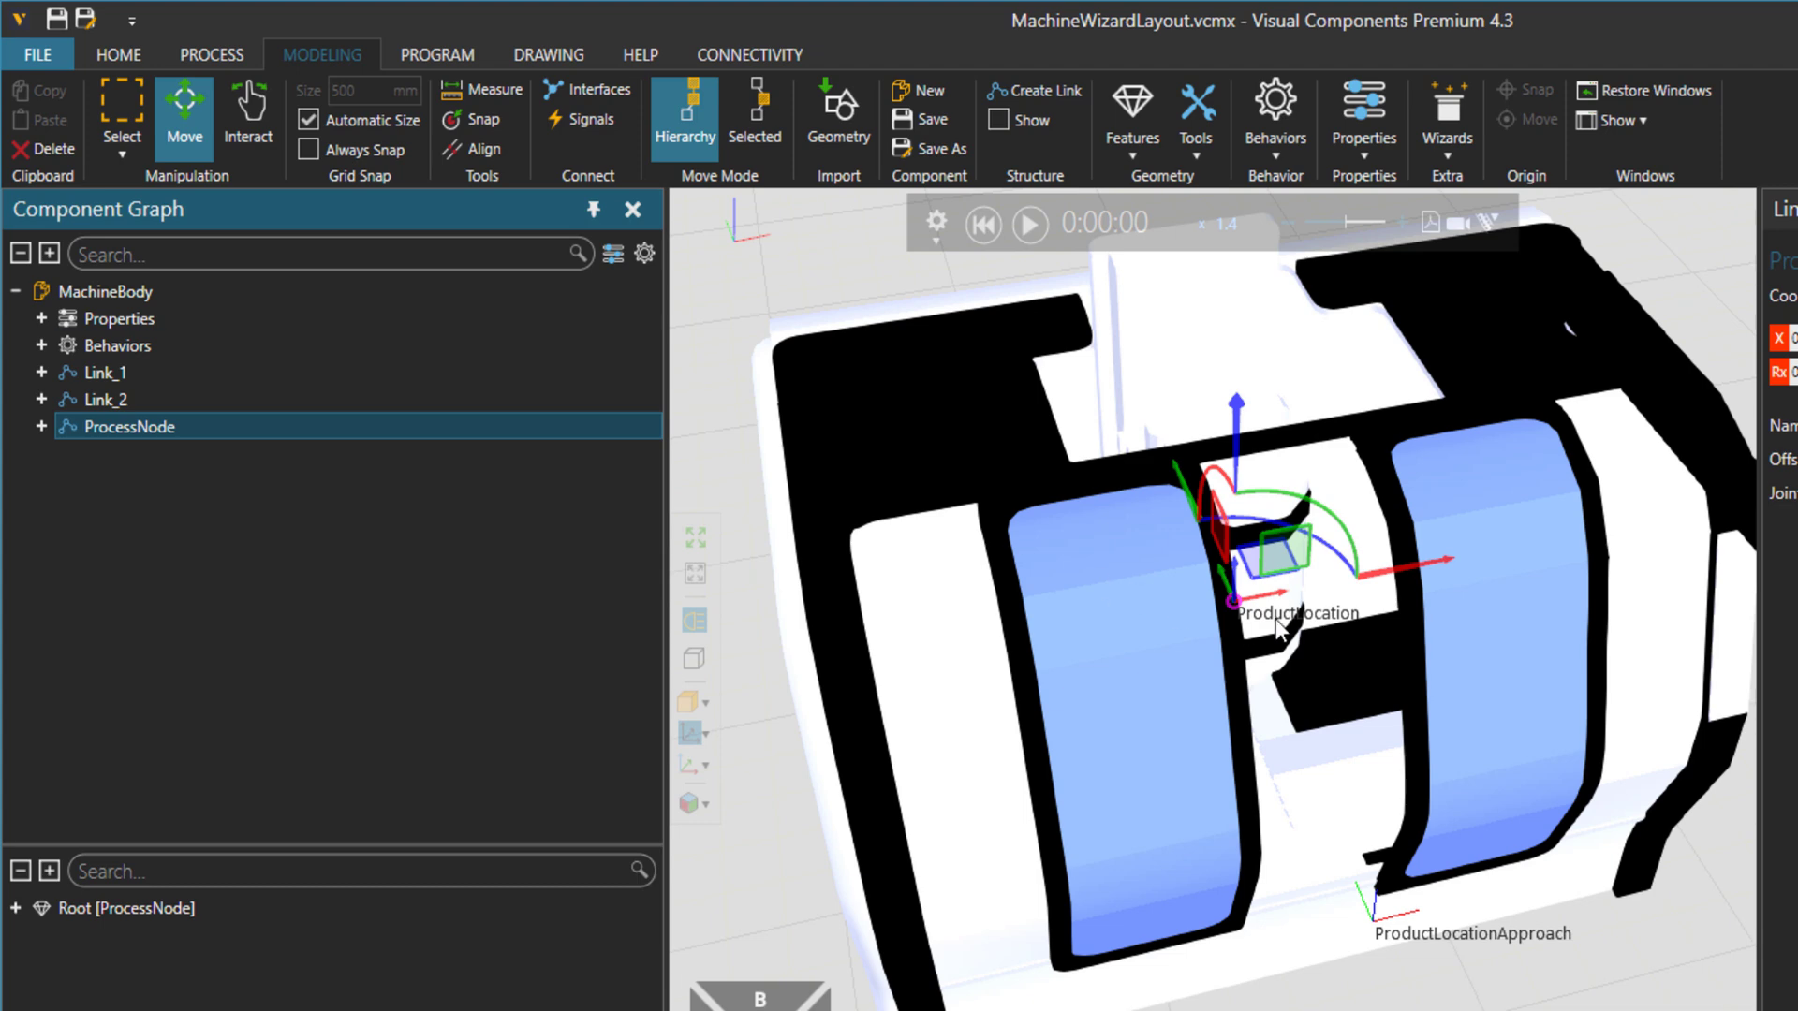
pyautogui.moveTo(1316, 749); pyautogui.dragTo(1297, 754, button='right')
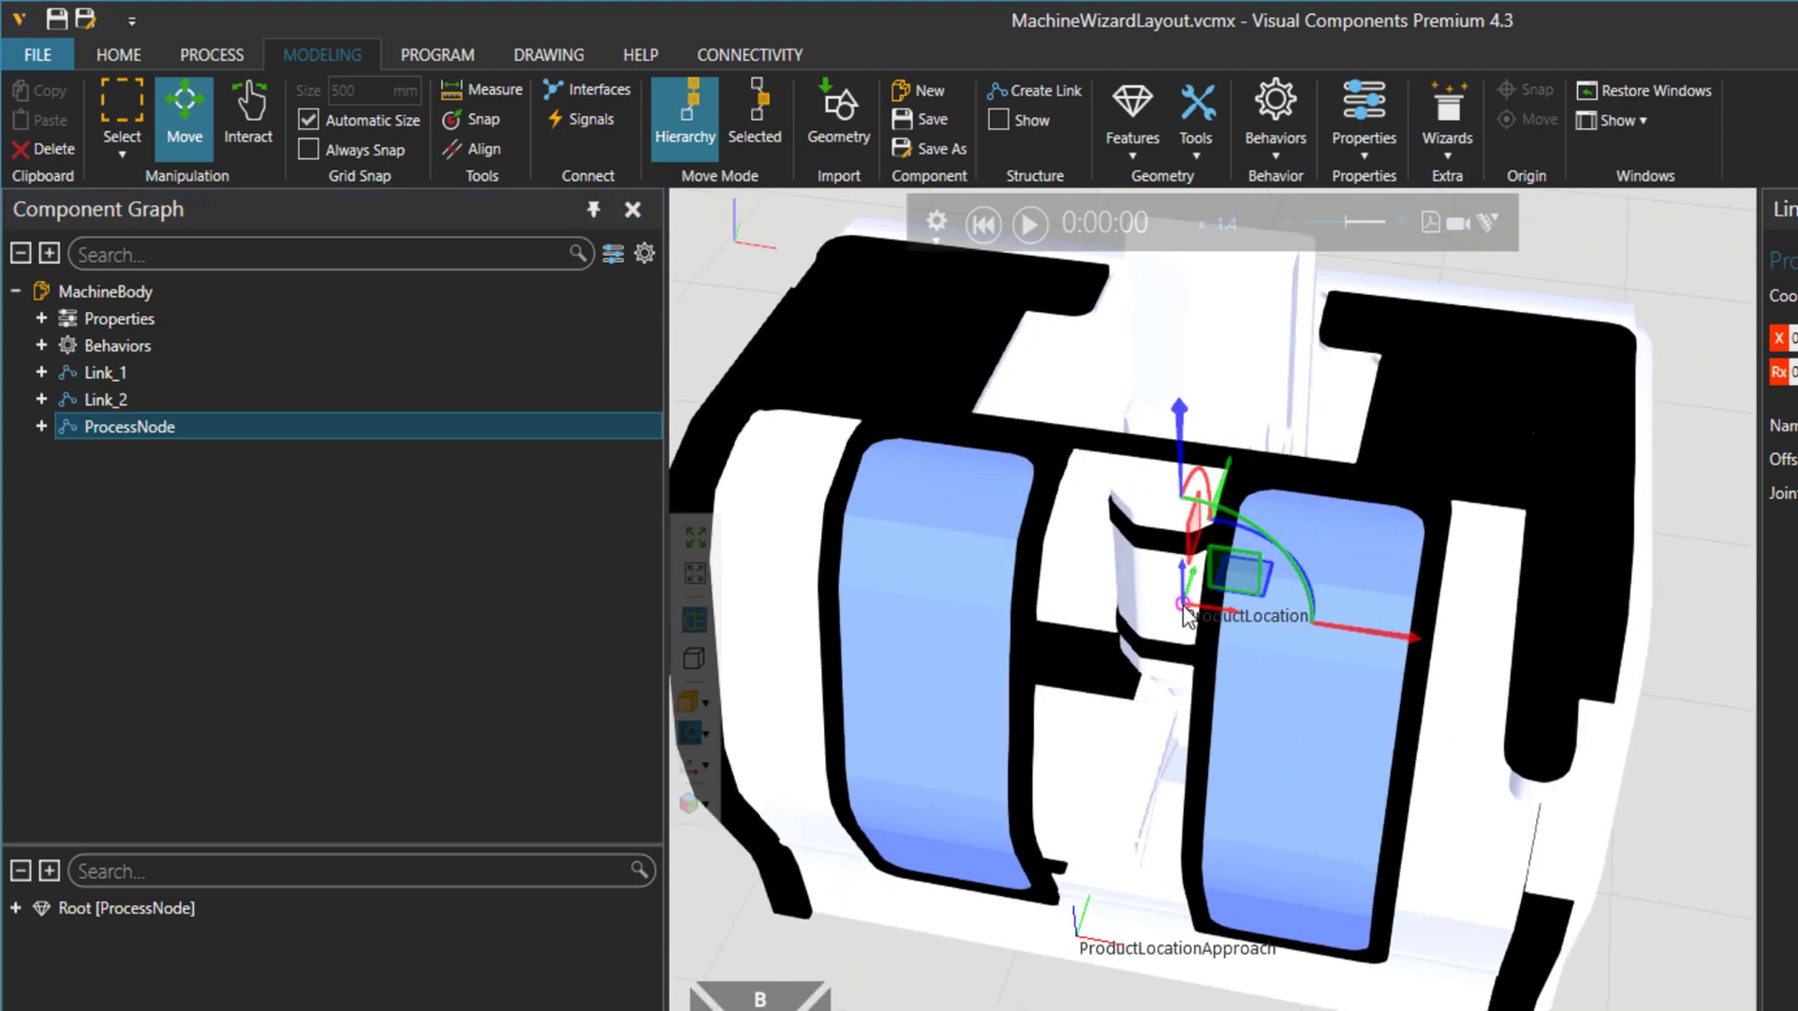
pyautogui.moveTo(1182, 605); pyautogui.dragTo(1097, 807)
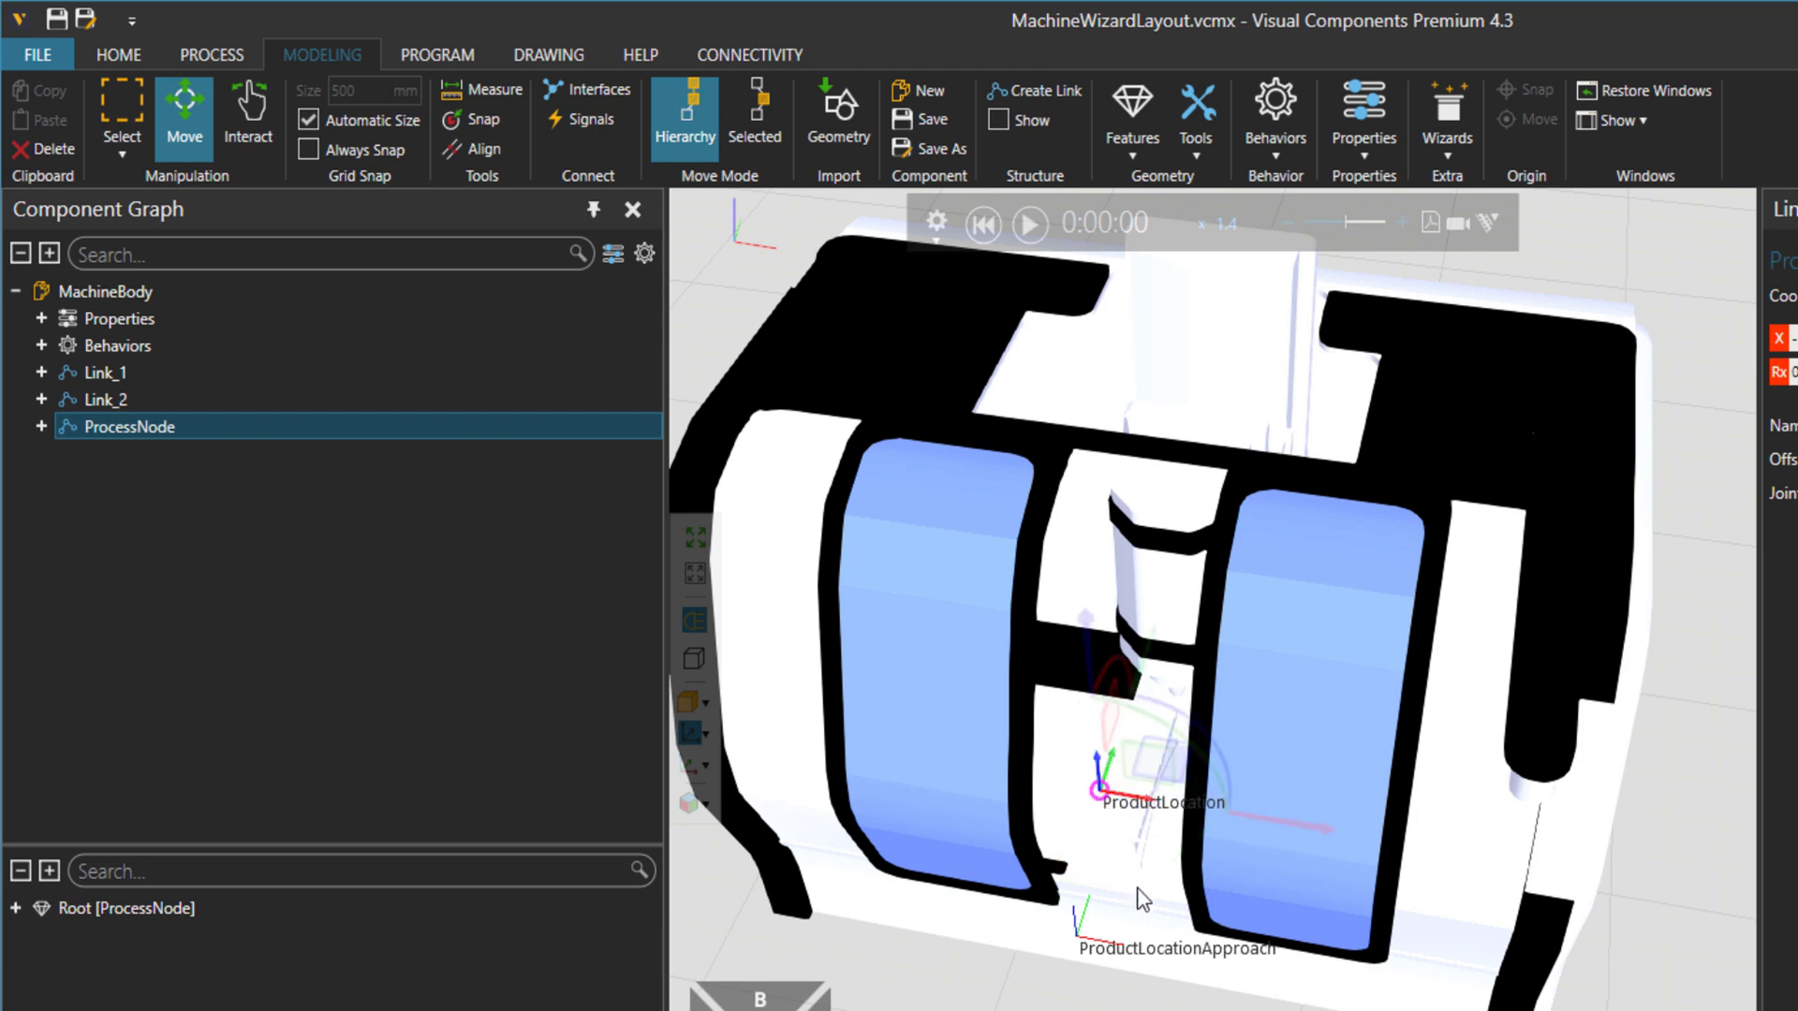
pyautogui.click(1098, 791)
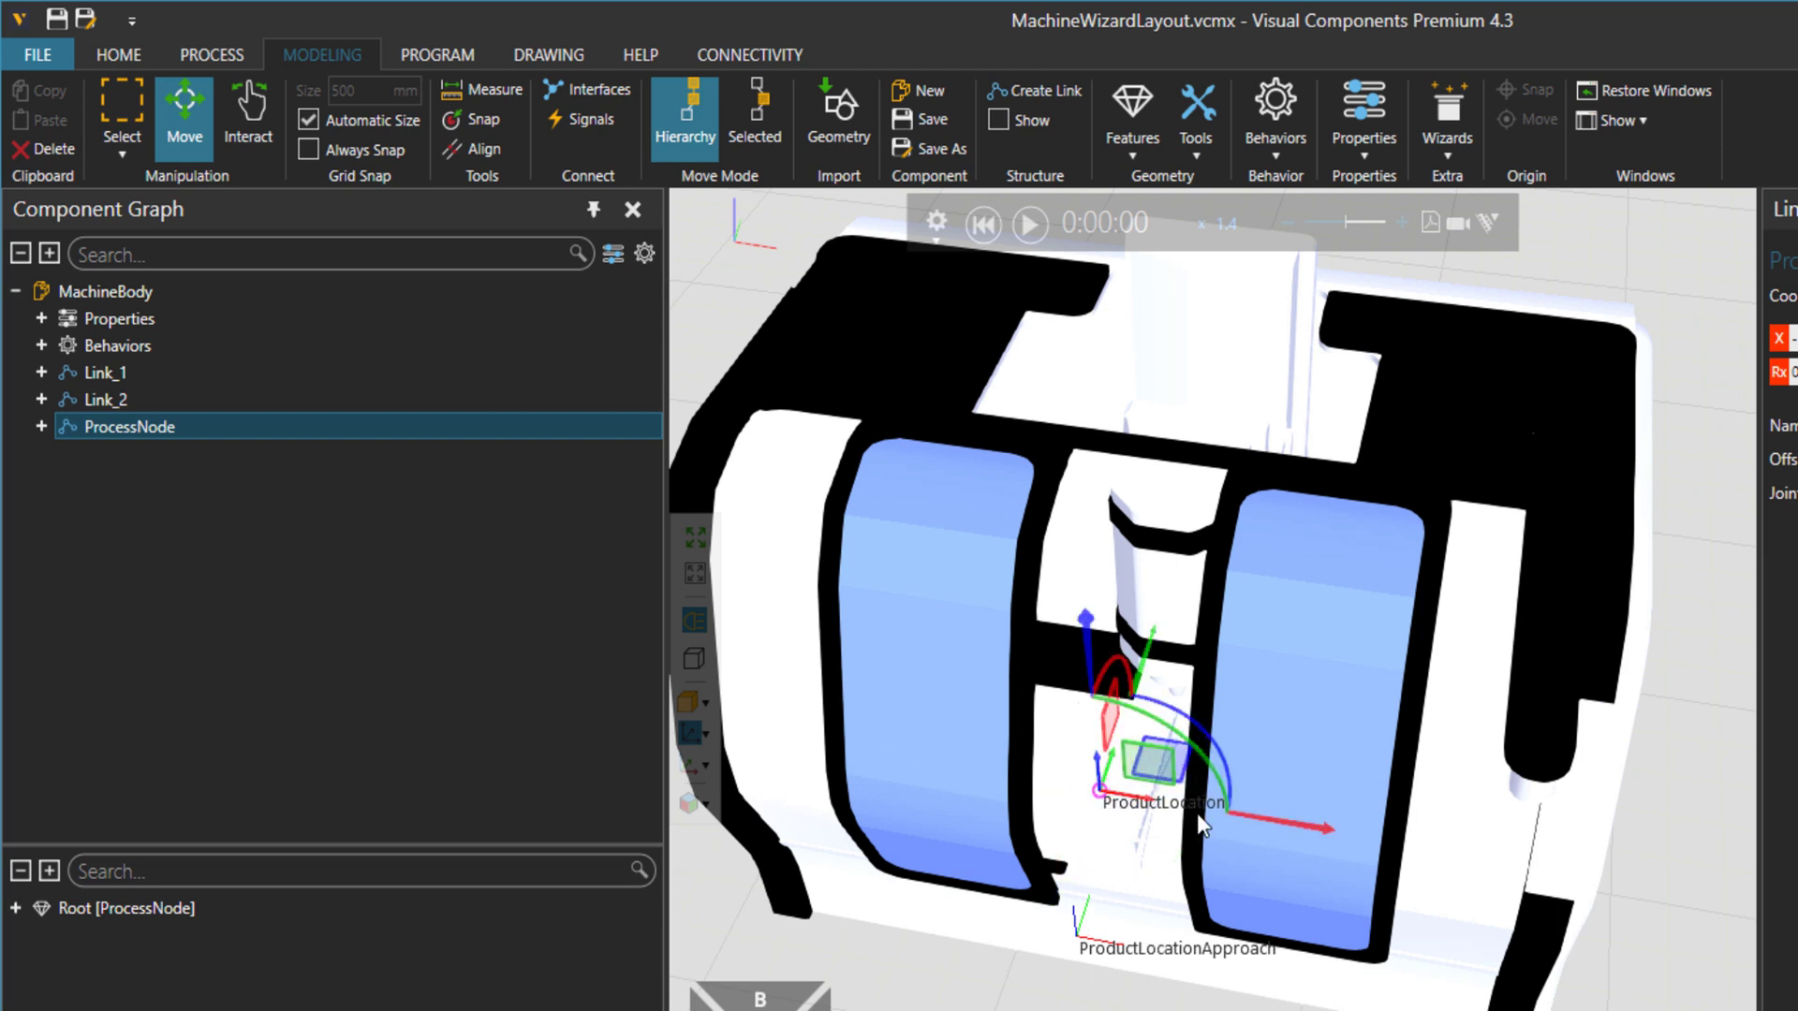
# Step: Select the ProductLocationApproach frame beside ProductLocation and view it from the front
pyautogui.moveTo(1161, 951); pyautogui.dragTo(1335, 1007, button='right')
pyautogui.click(105, 291)
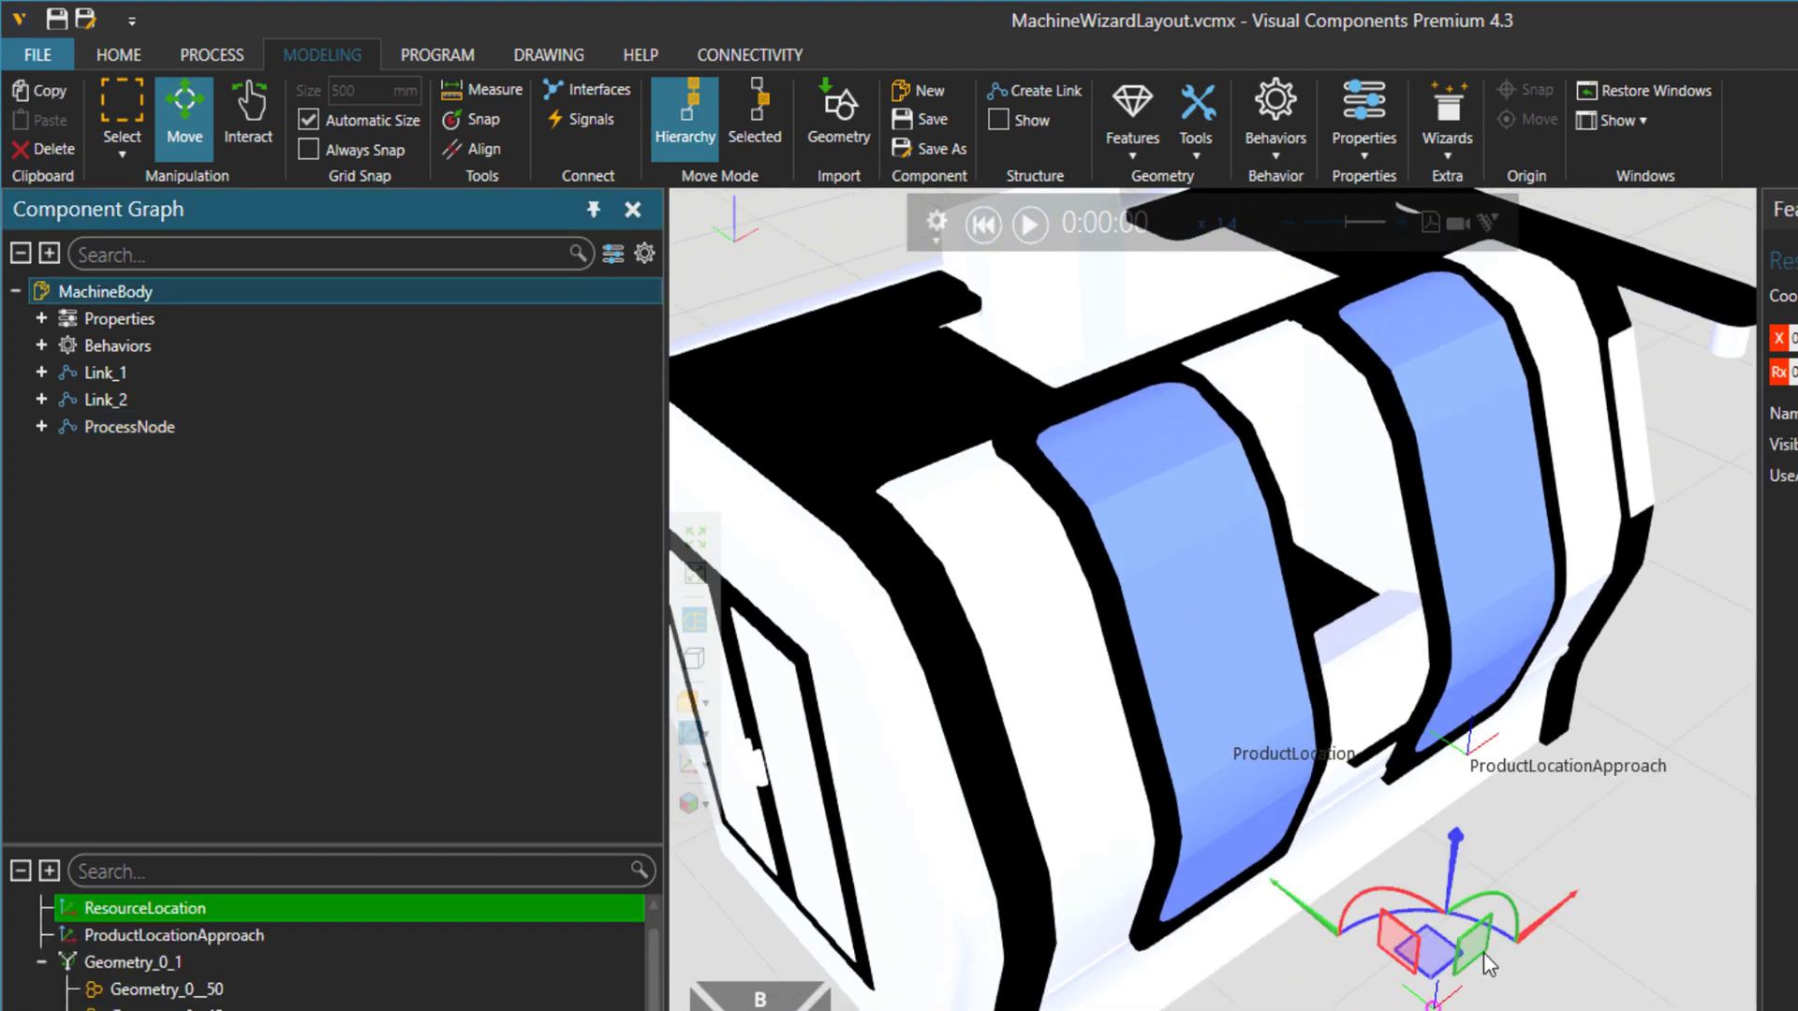
pyautogui.click(1493, 787)
pyautogui.moveTo(1559, 983); pyautogui.dragTo(1461, 917, button='right')
pyautogui.scroll(-3, 1400, 1000)
pyautogui.moveTo(1399, 1000); pyautogui.dragTo(1354, 985, button='right')
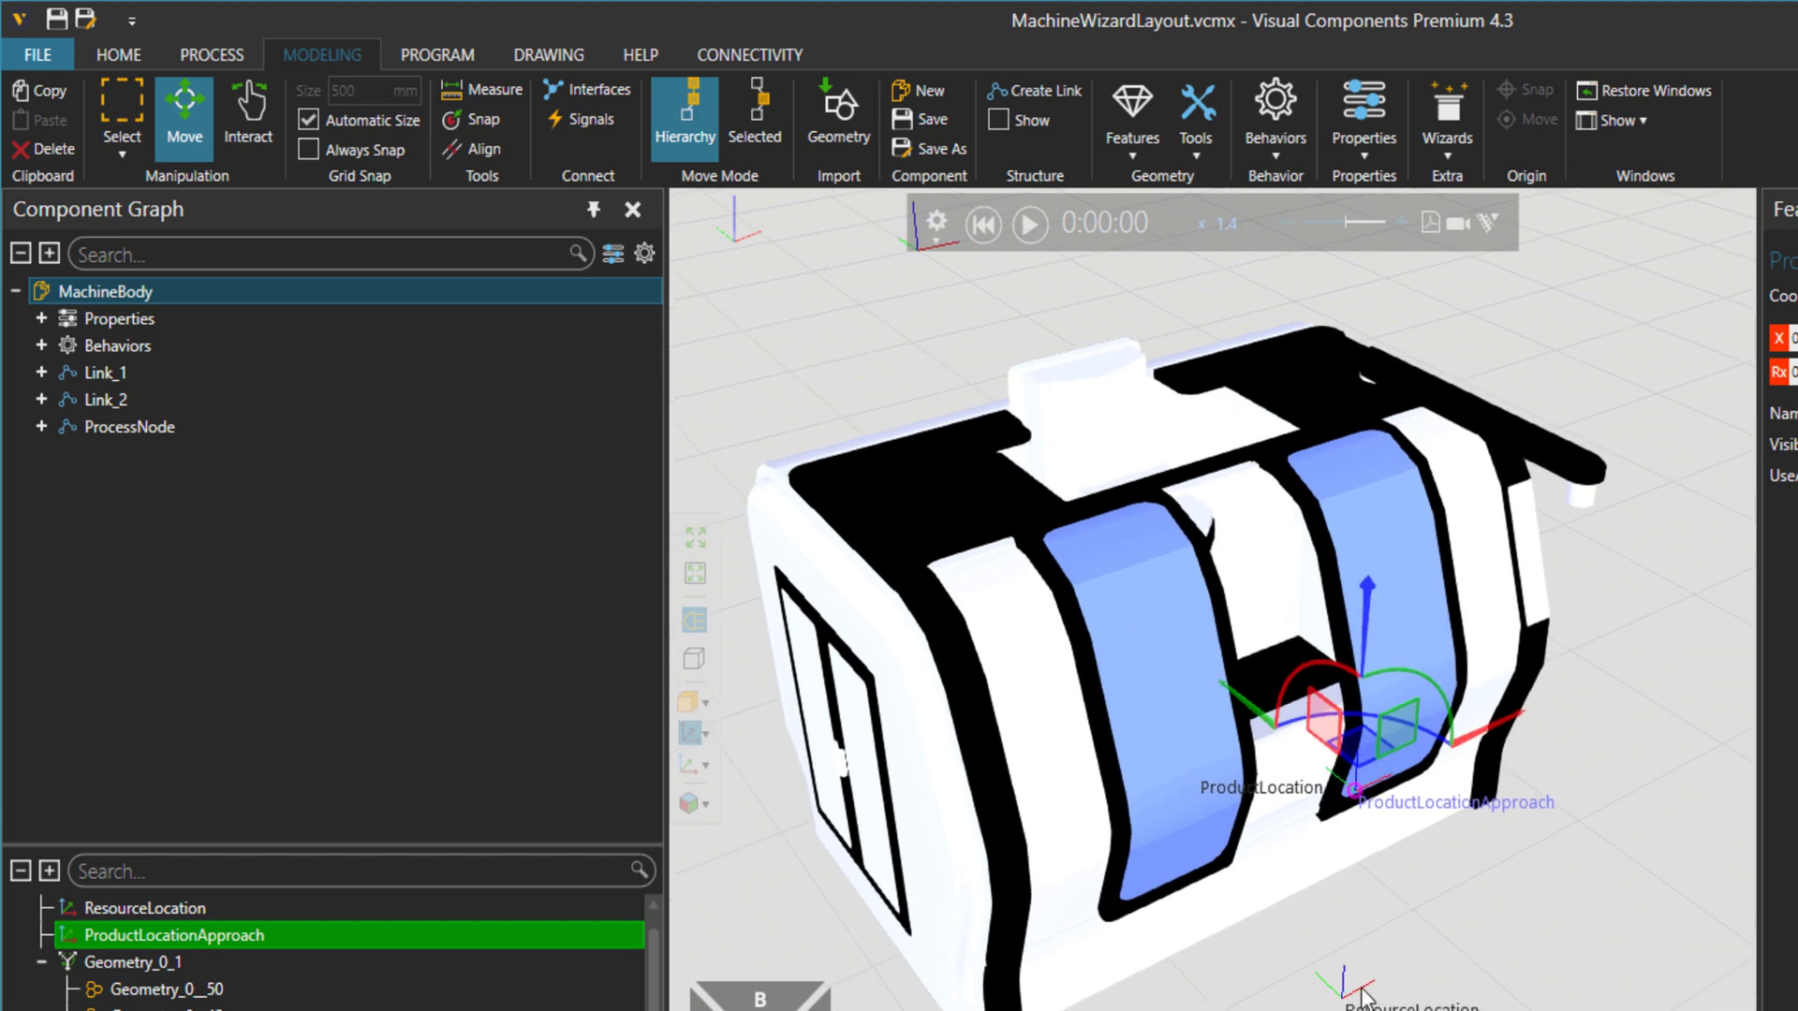
# Step: Delete the WorkStation→Sink link in the process flow editor
pyautogui.click(191, 58)
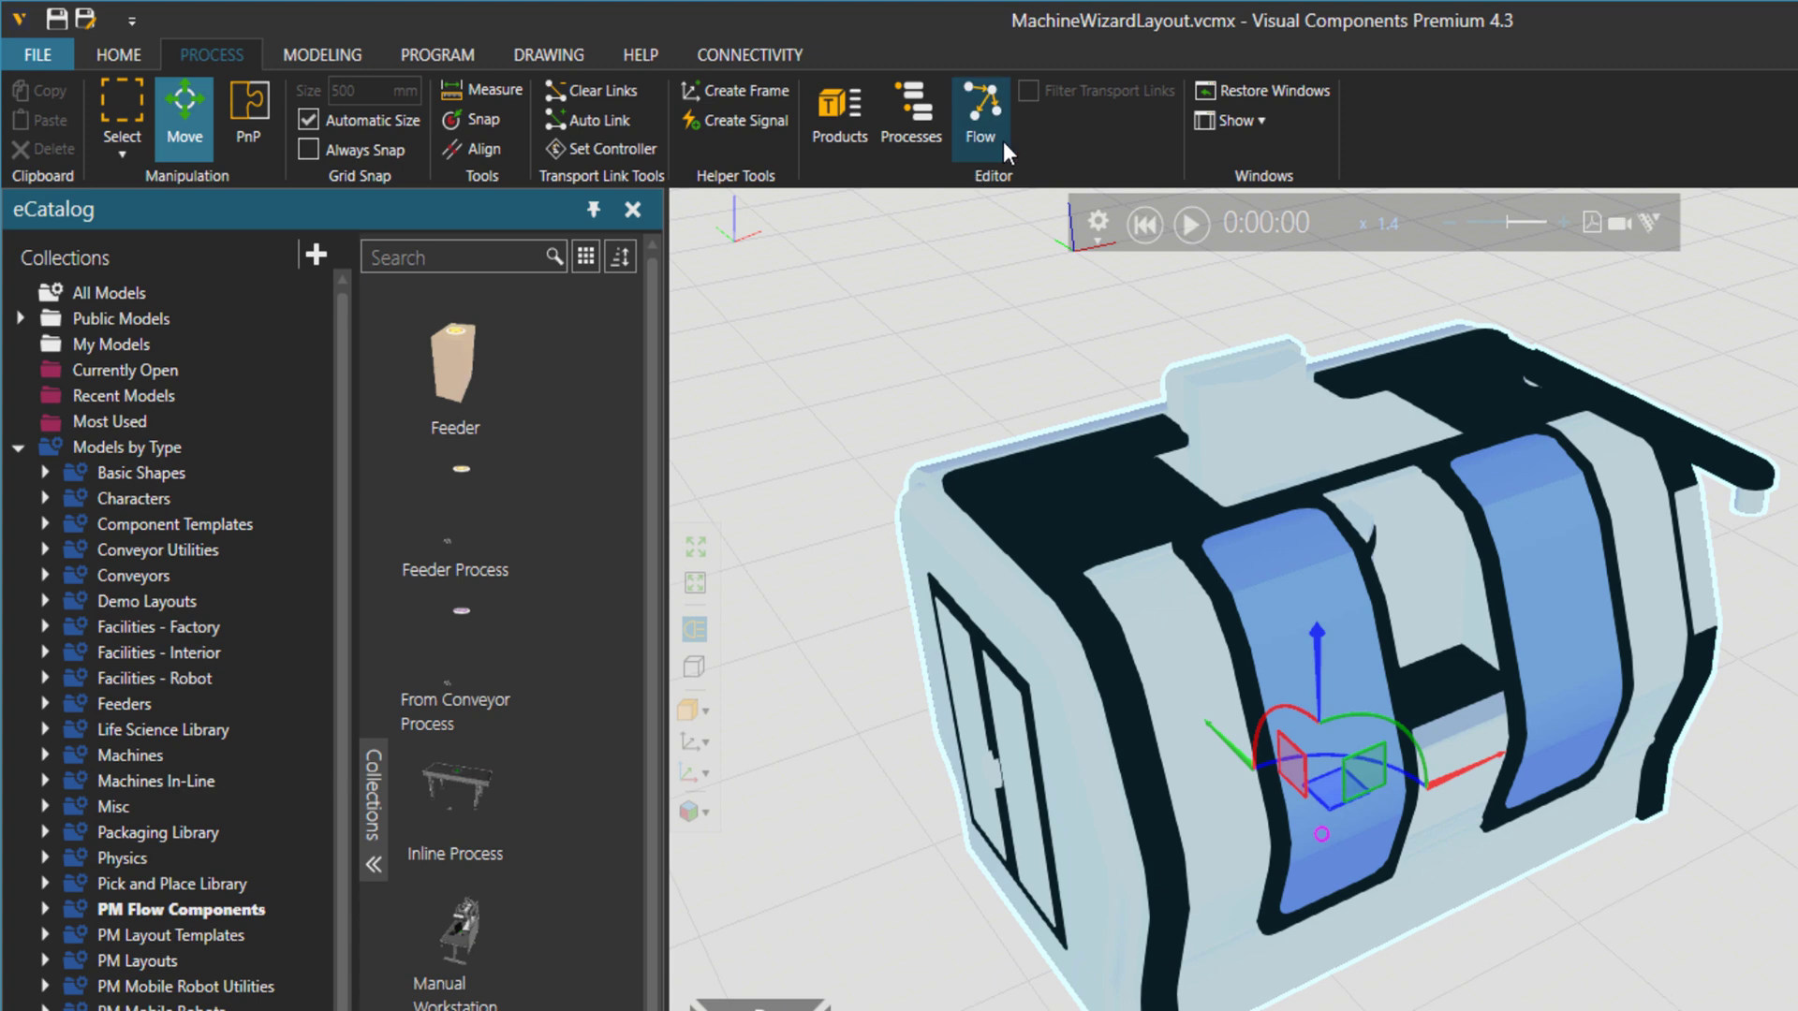
pyautogui.click(981, 113)
pyautogui.scroll(-5, 1452, 814)
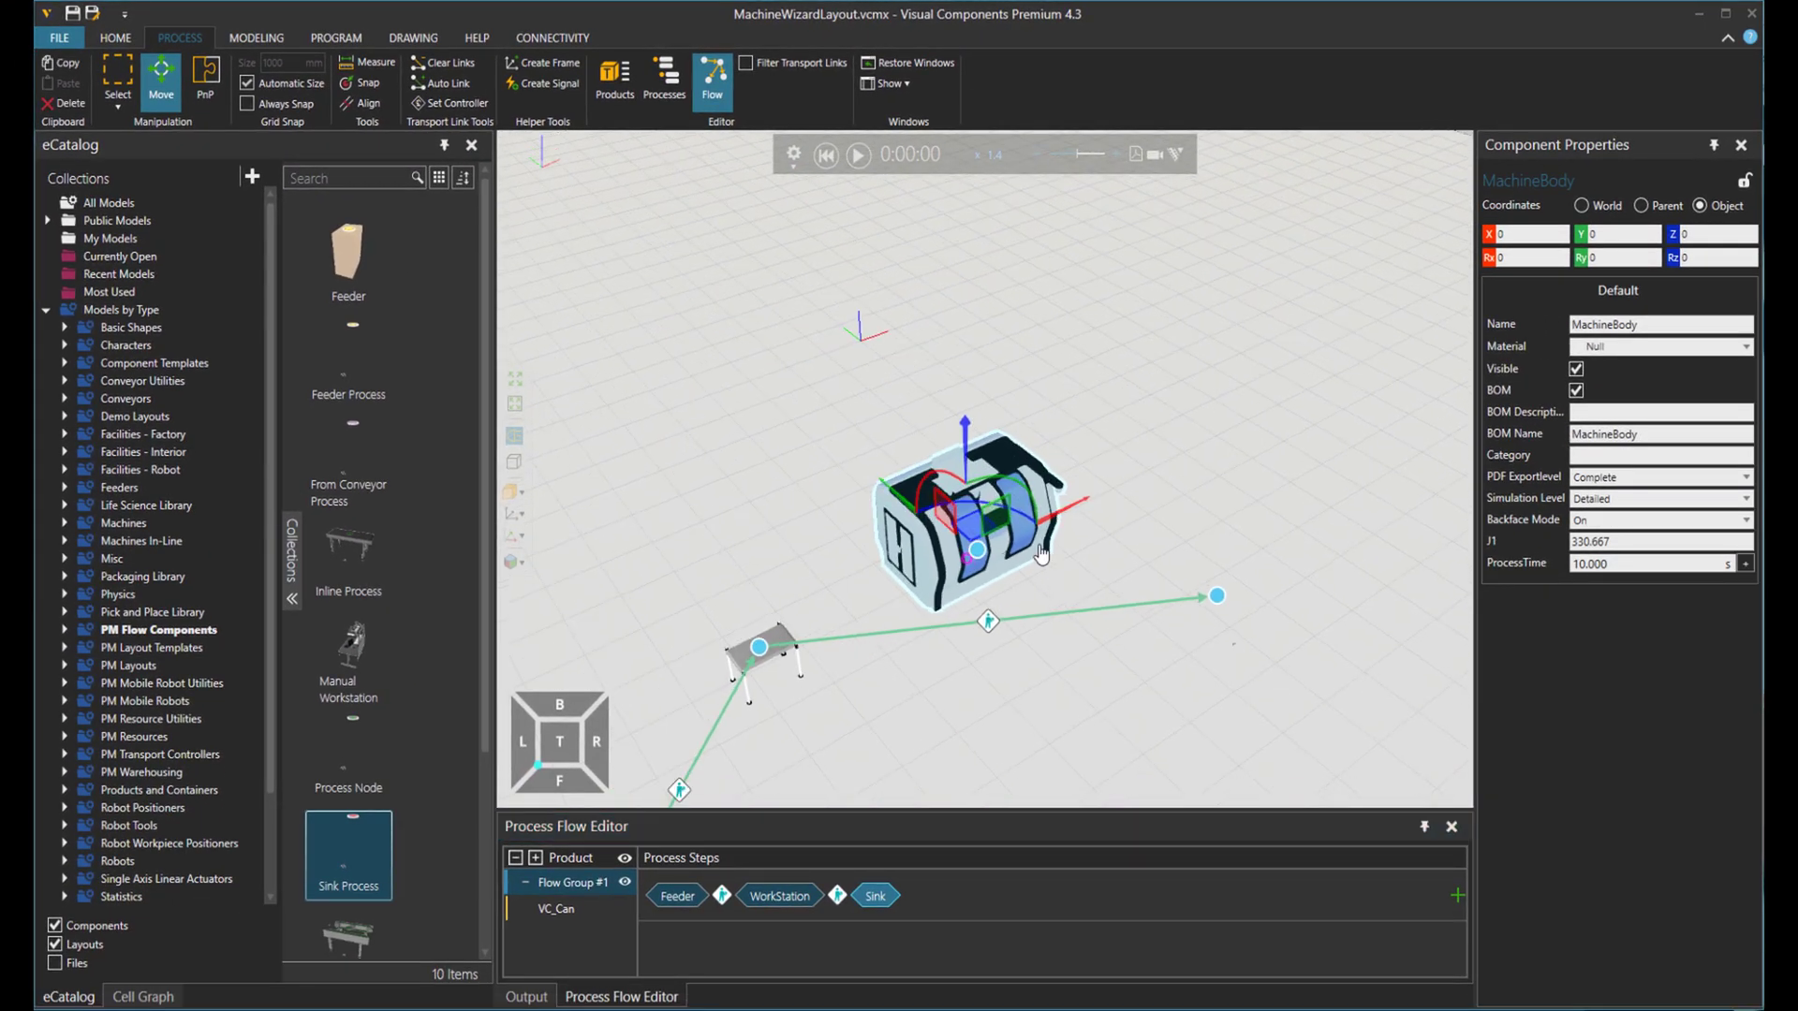
pyautogui.moveTo(1041, 555); pyautogui.dragTo(949, 494, button='middle')
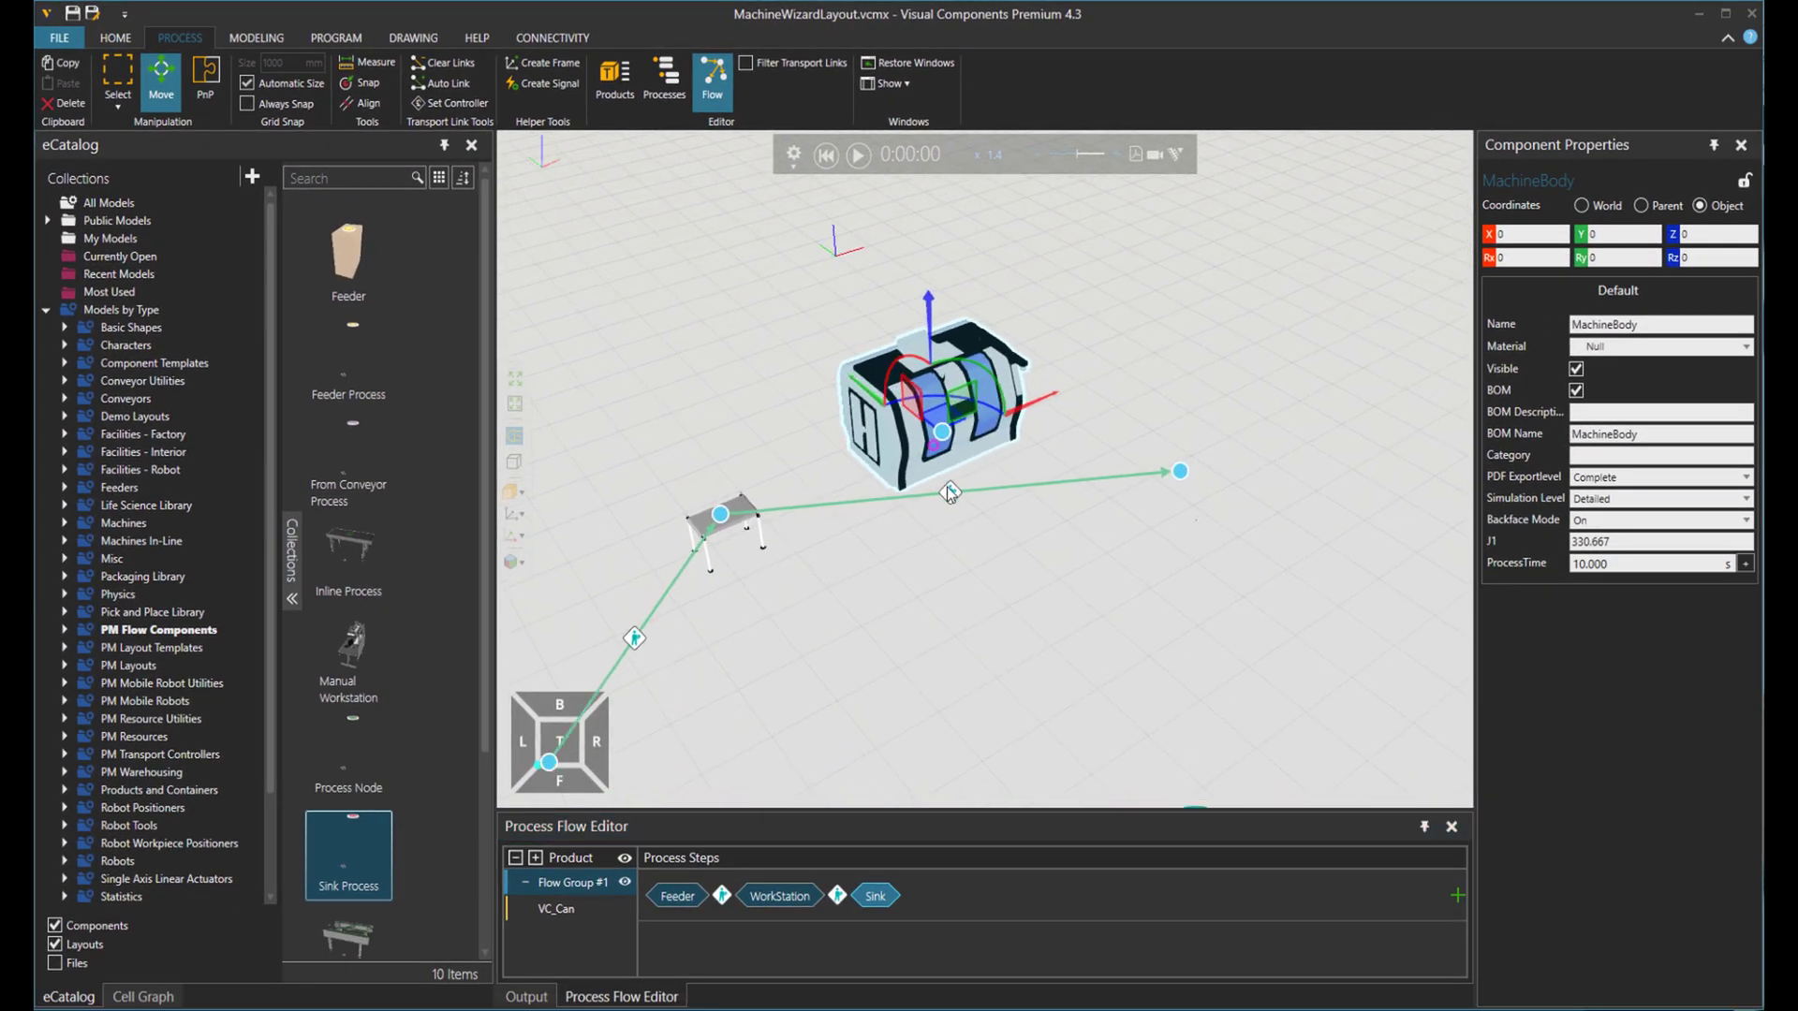
pyautogui.click(950, 495)
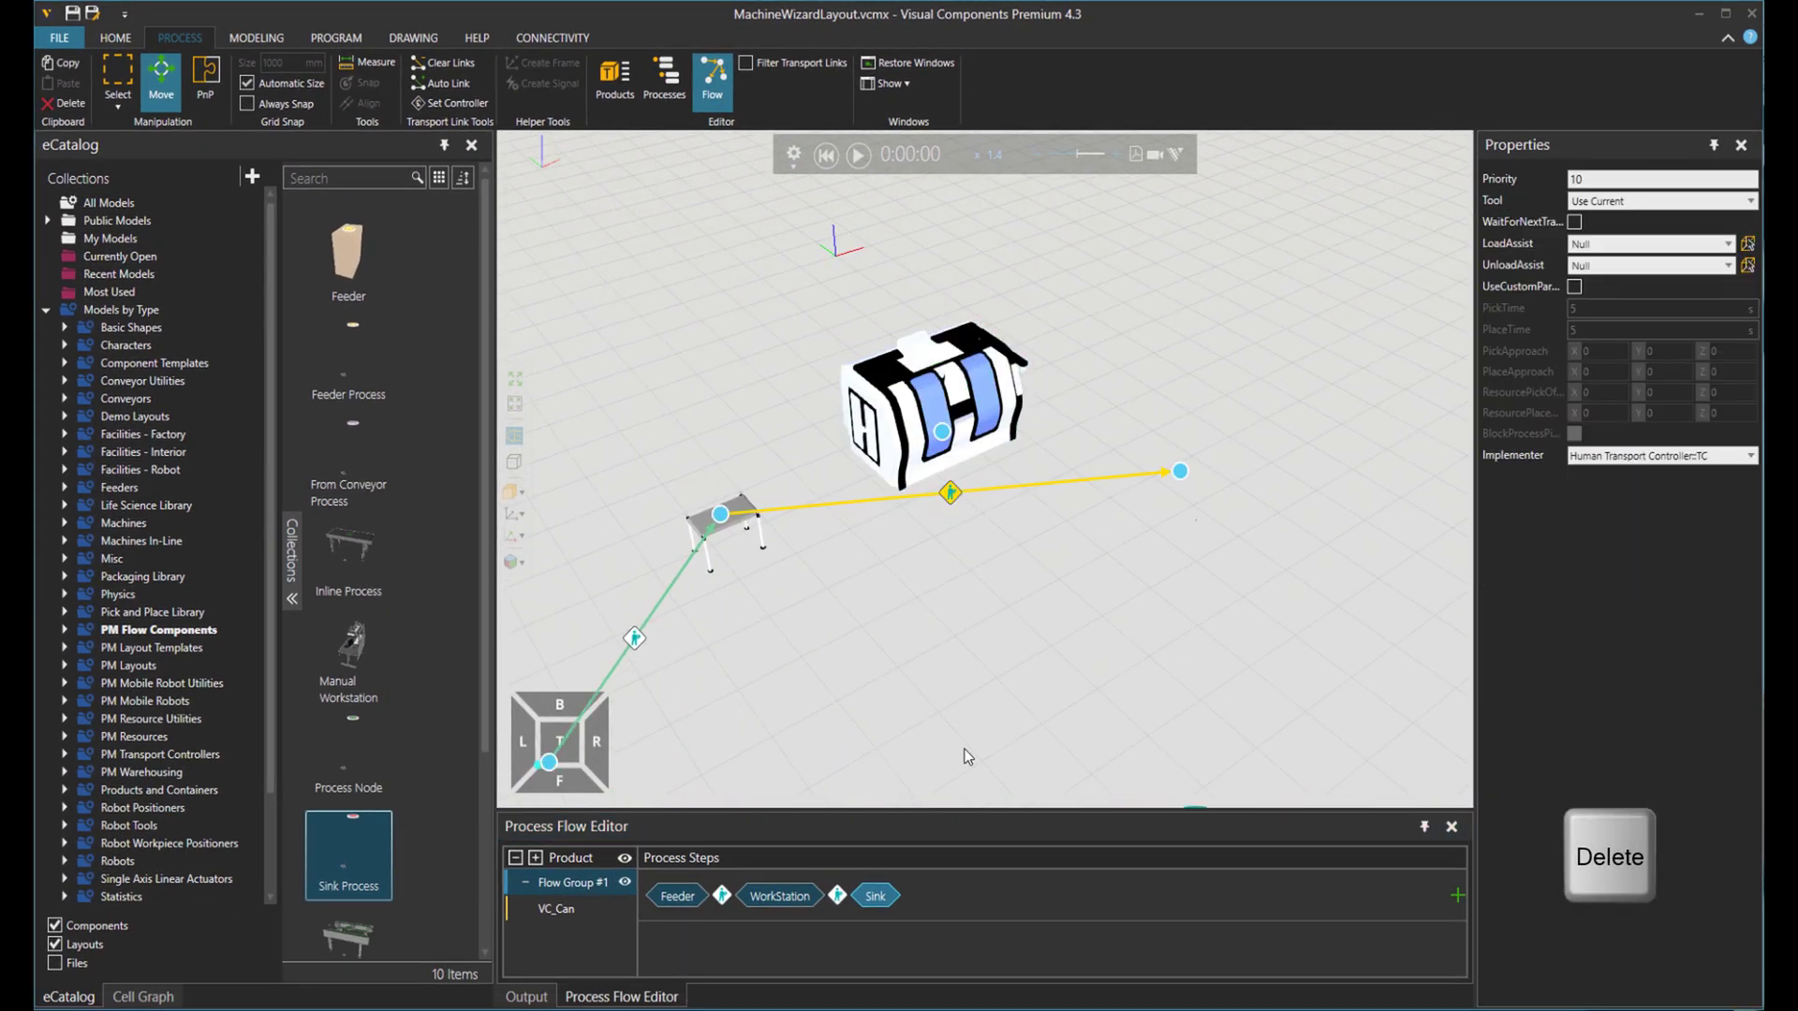
pyautogui.press('Delete')
pyautogui.click(919, 897)
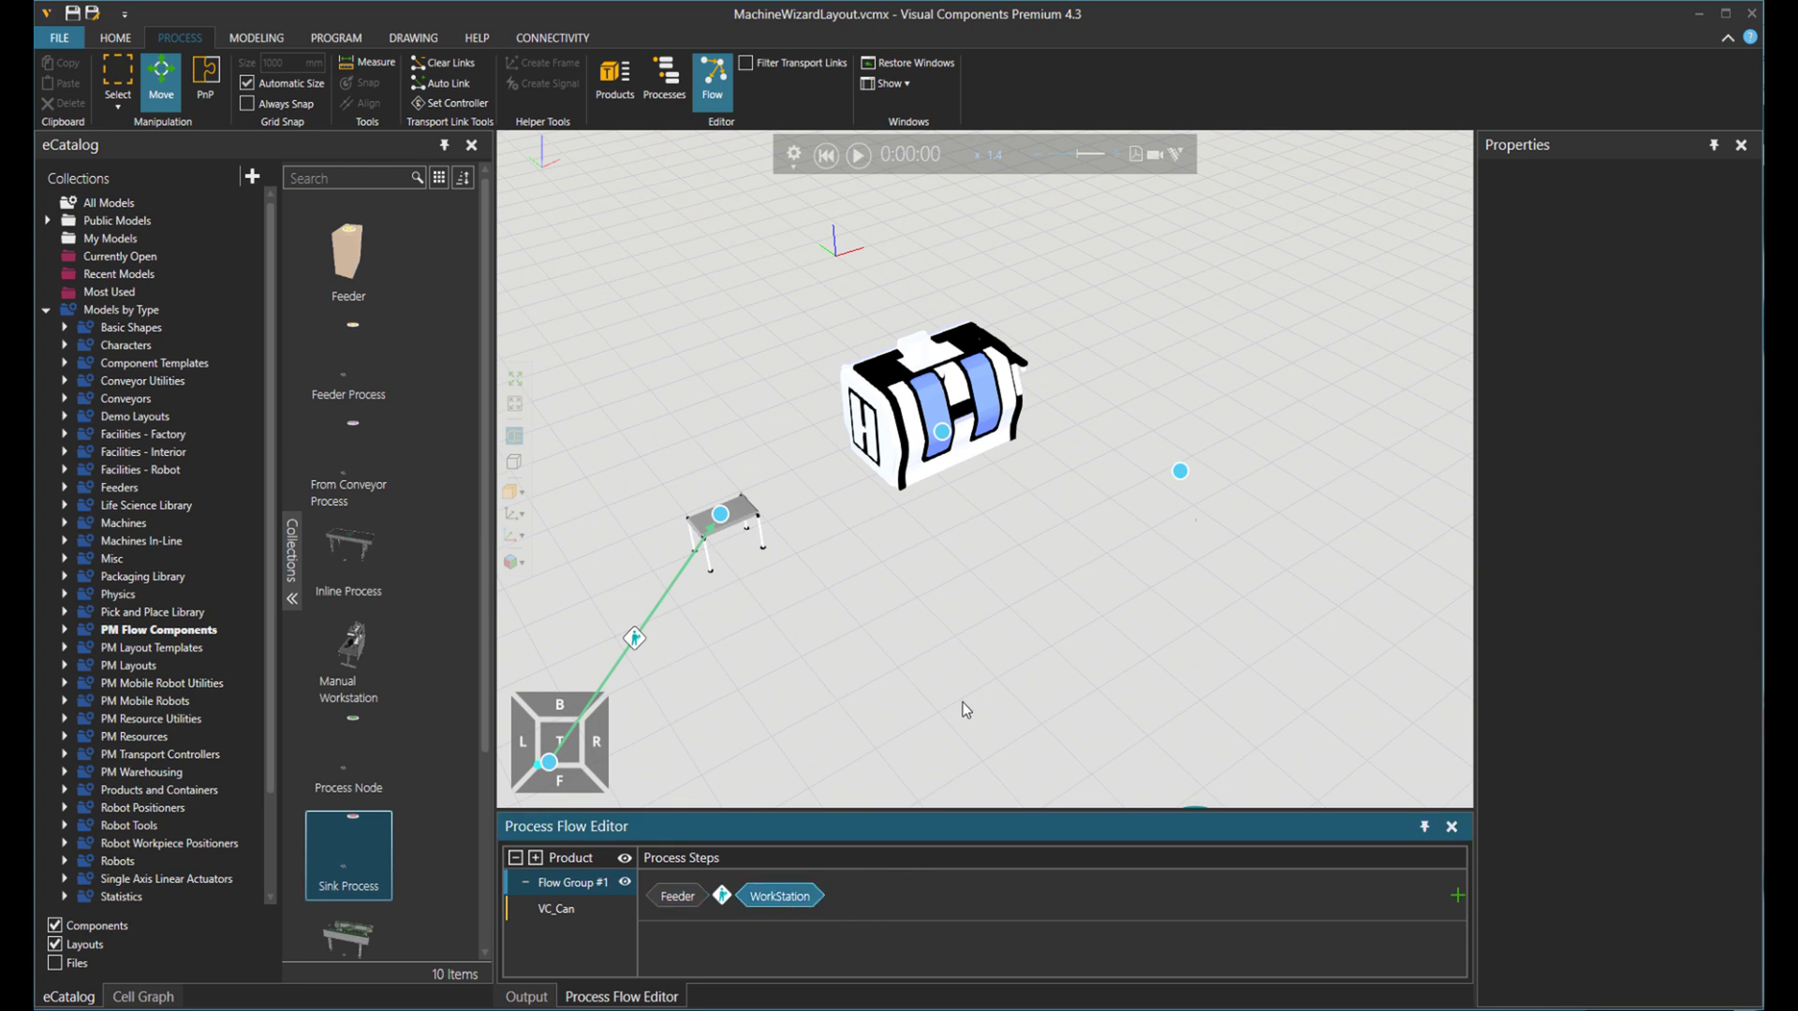
pyautogui.scroll(-3, 843, 590)
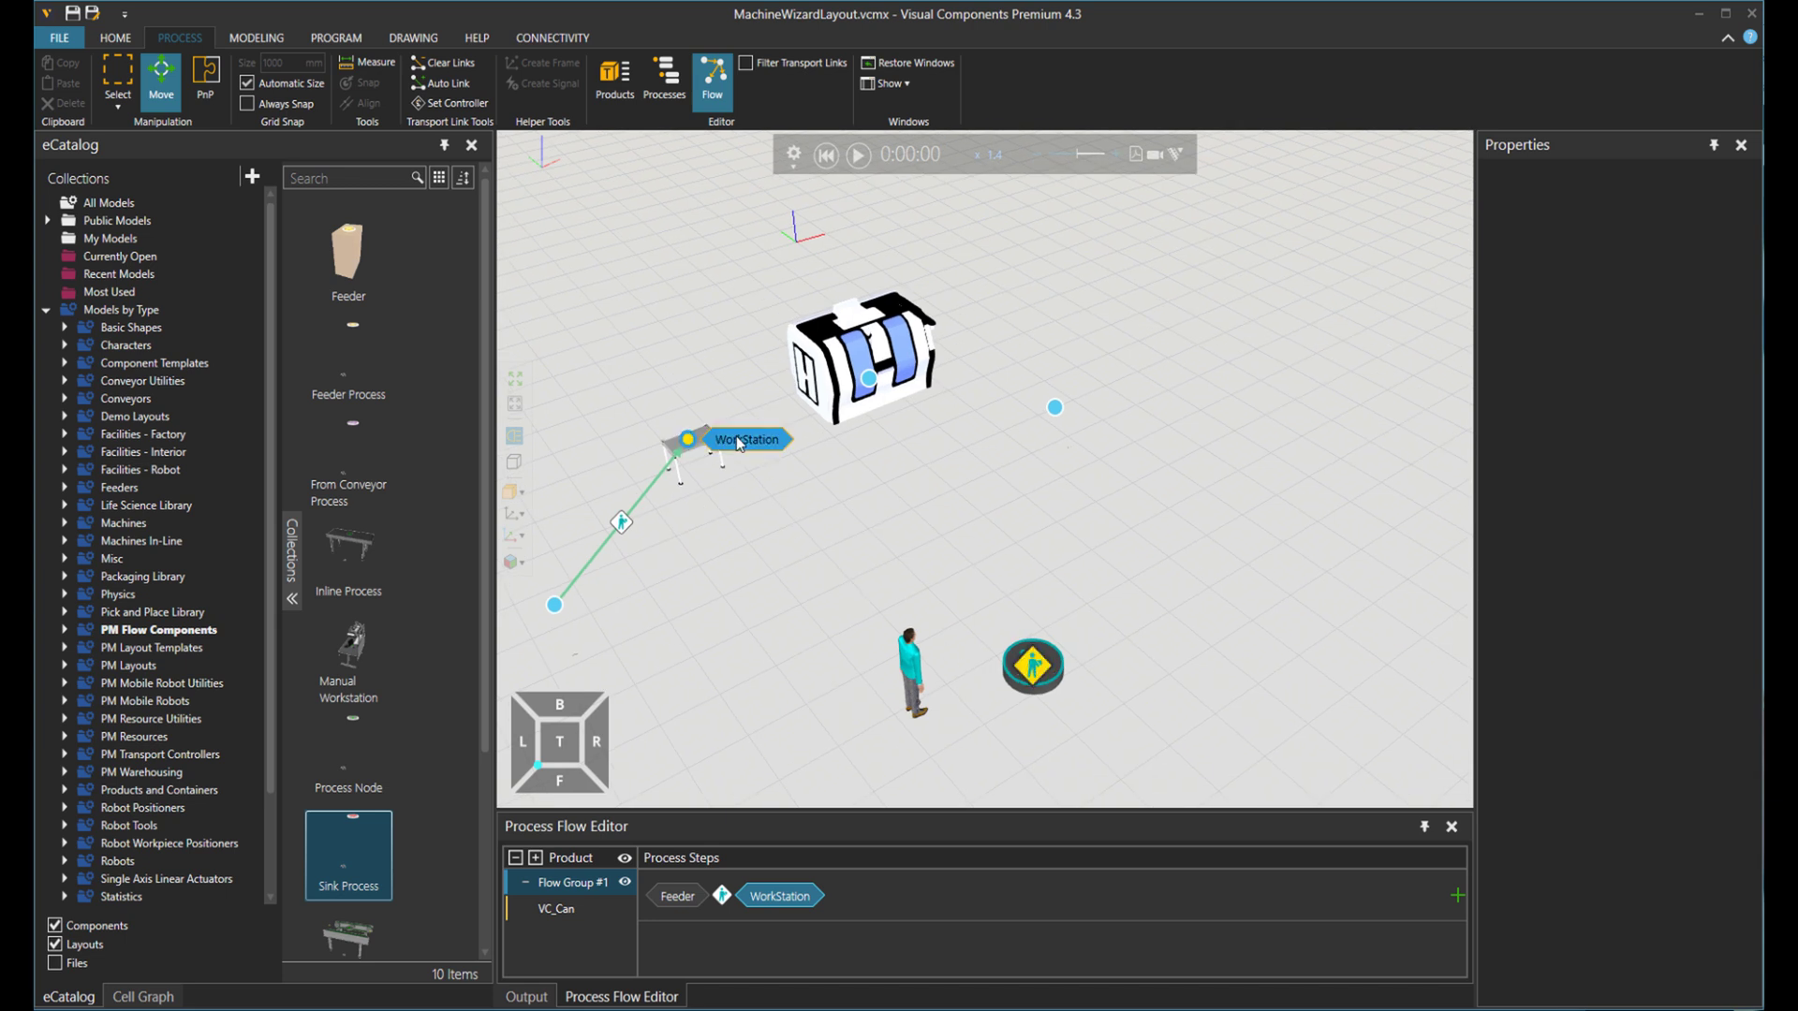
# Step: Connect WorkStation to MachineBody and MachineBody to Sink in the flow
pyautogui.moveTo(740, 444); pyautogui.dragTo(869, 380)
pyautogui.click(1054, 412)
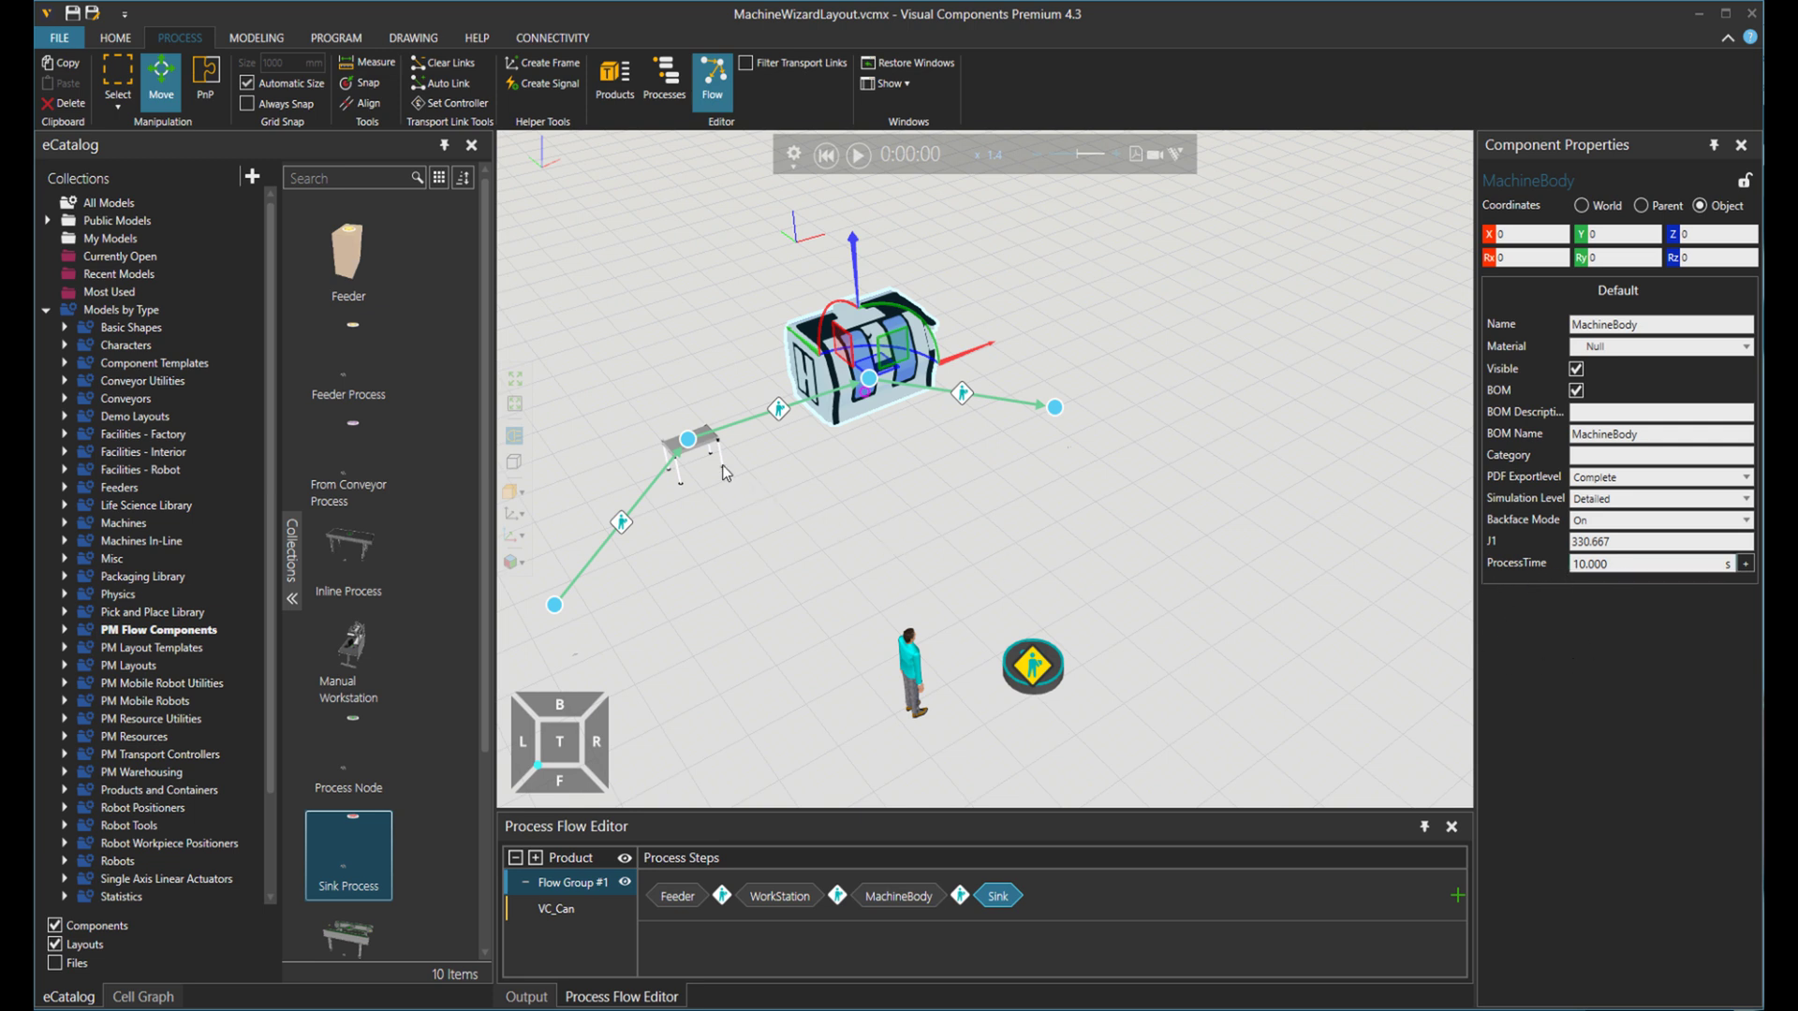
pyautogui.scroll(3, 701, 471)
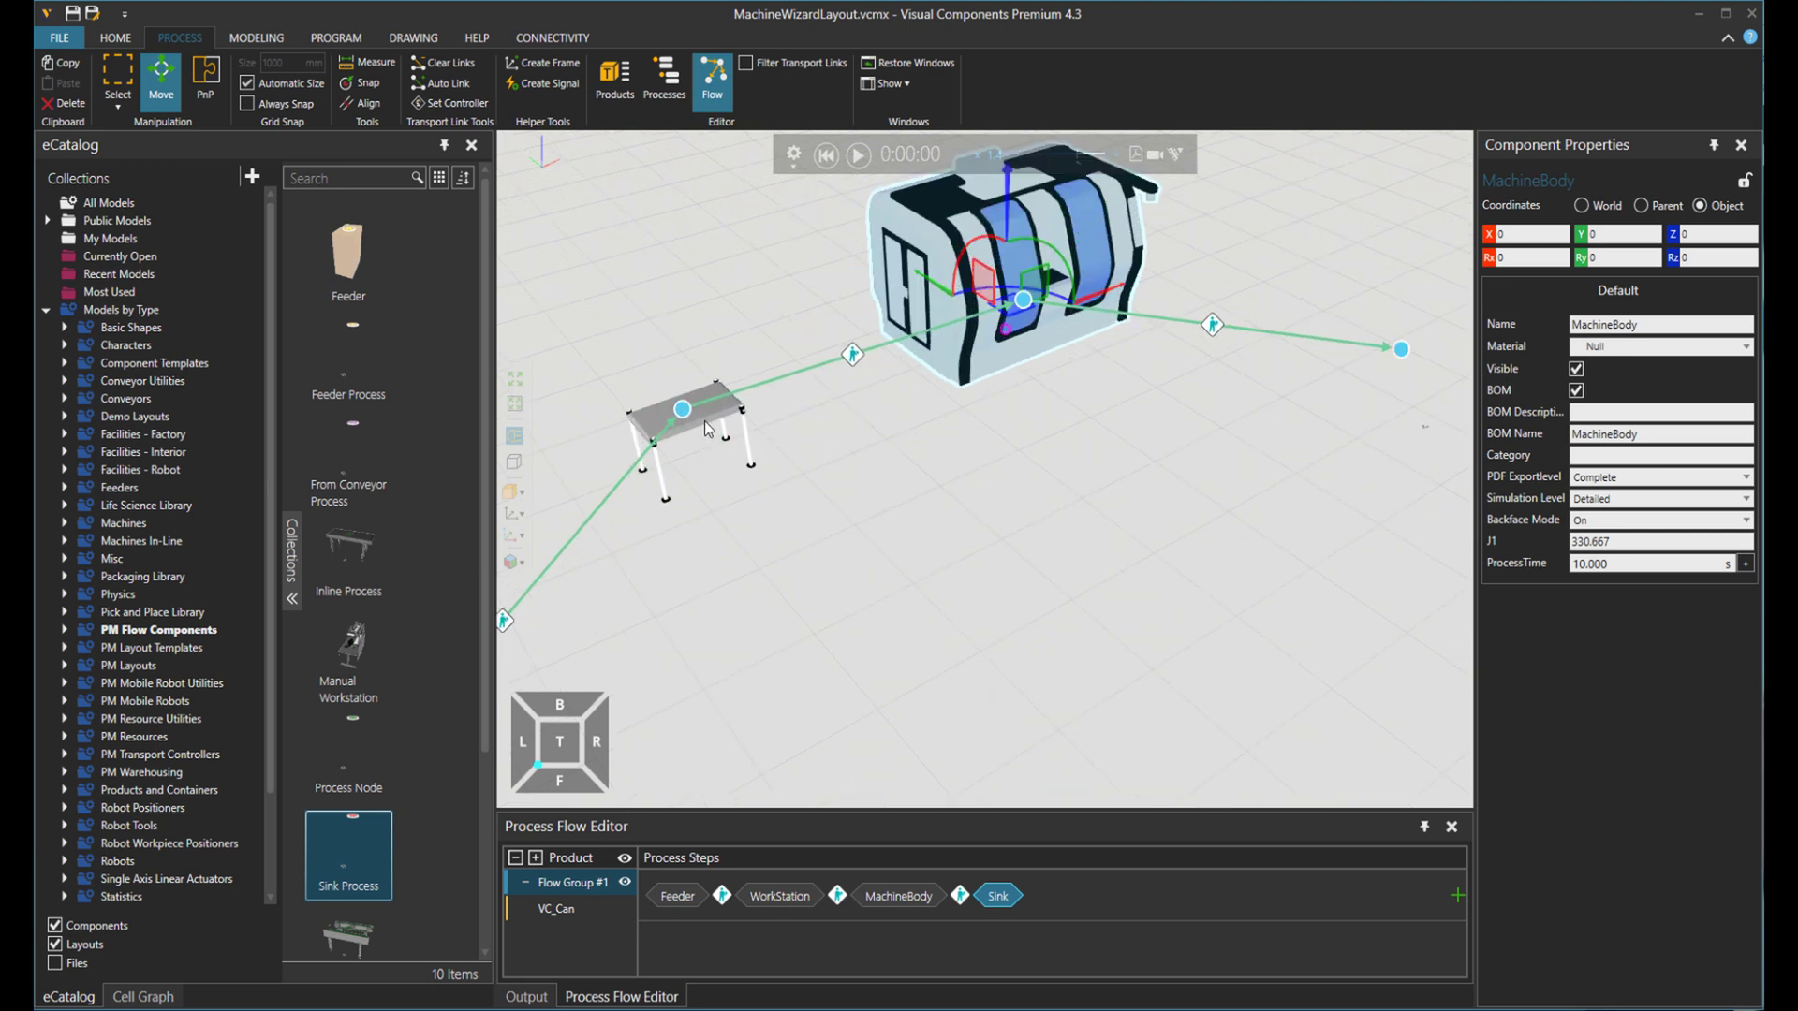
pyautogui.click(688, 426)
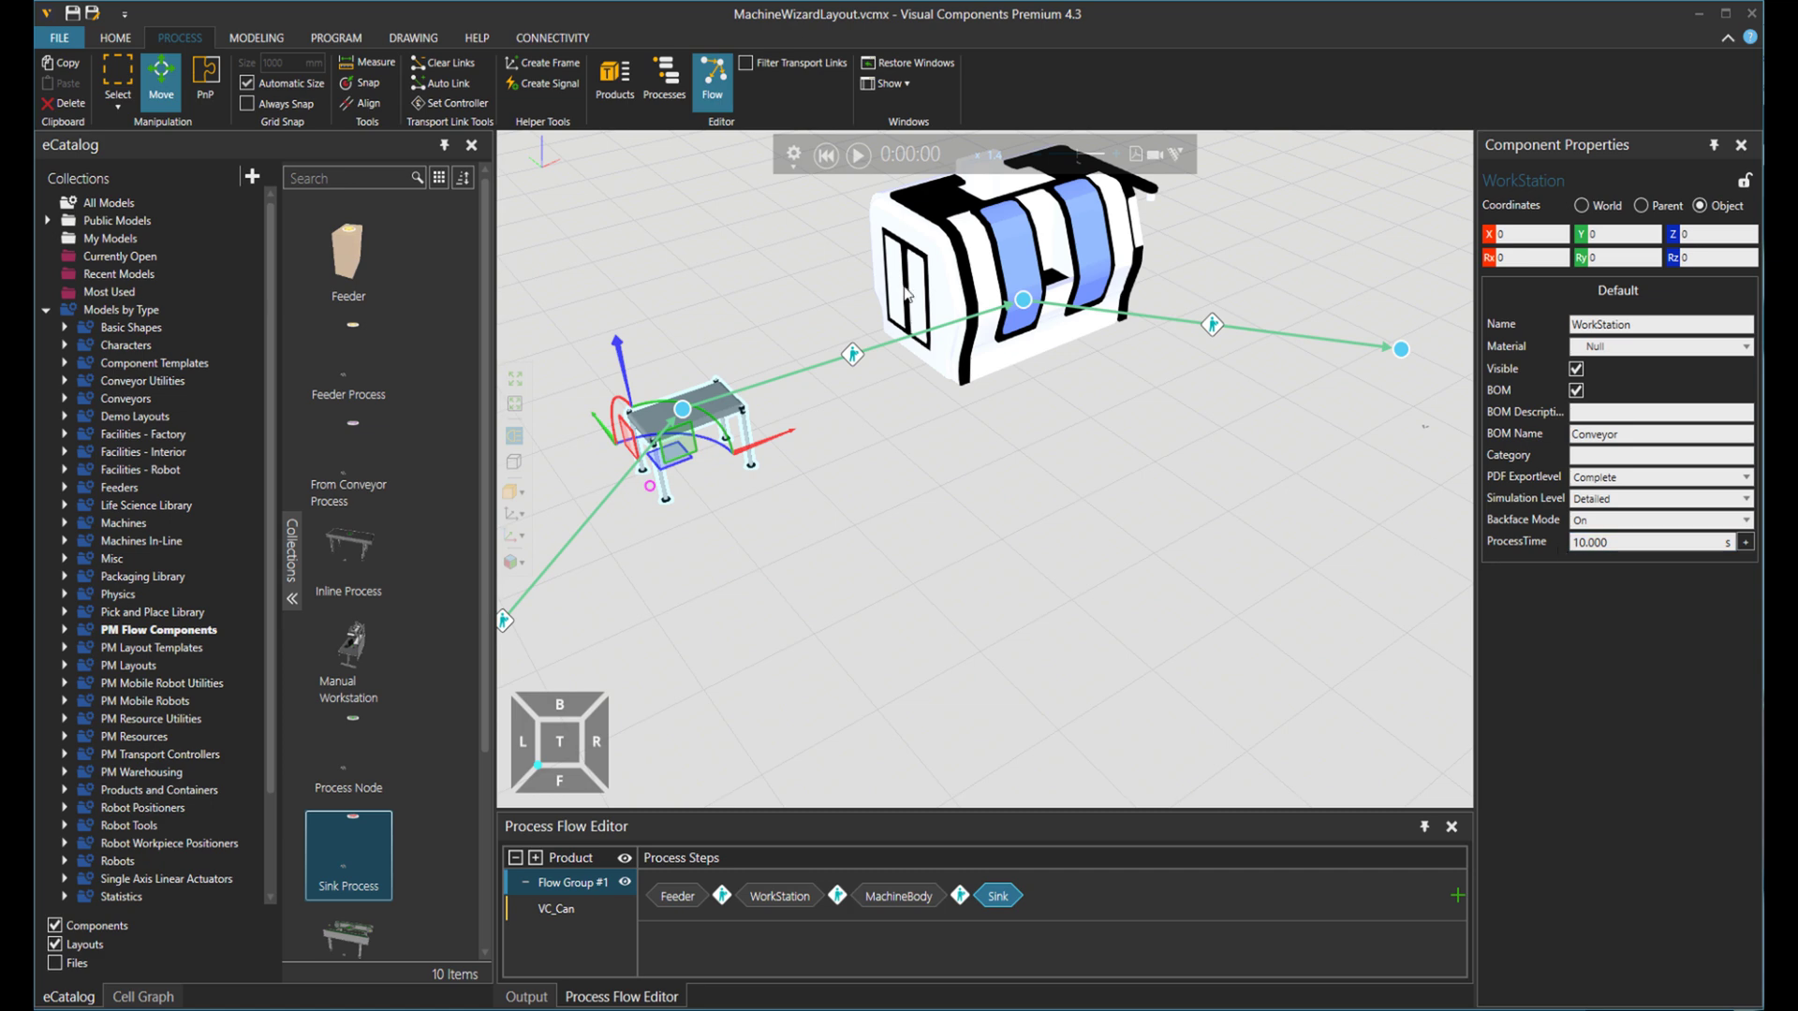
pyautogui.click(858, 155)
pyautogui.moveTo(1045, 426); pyautogui.dragTo(966, 440, button='right')
pyautogui.scroll(-4, 967, 440)
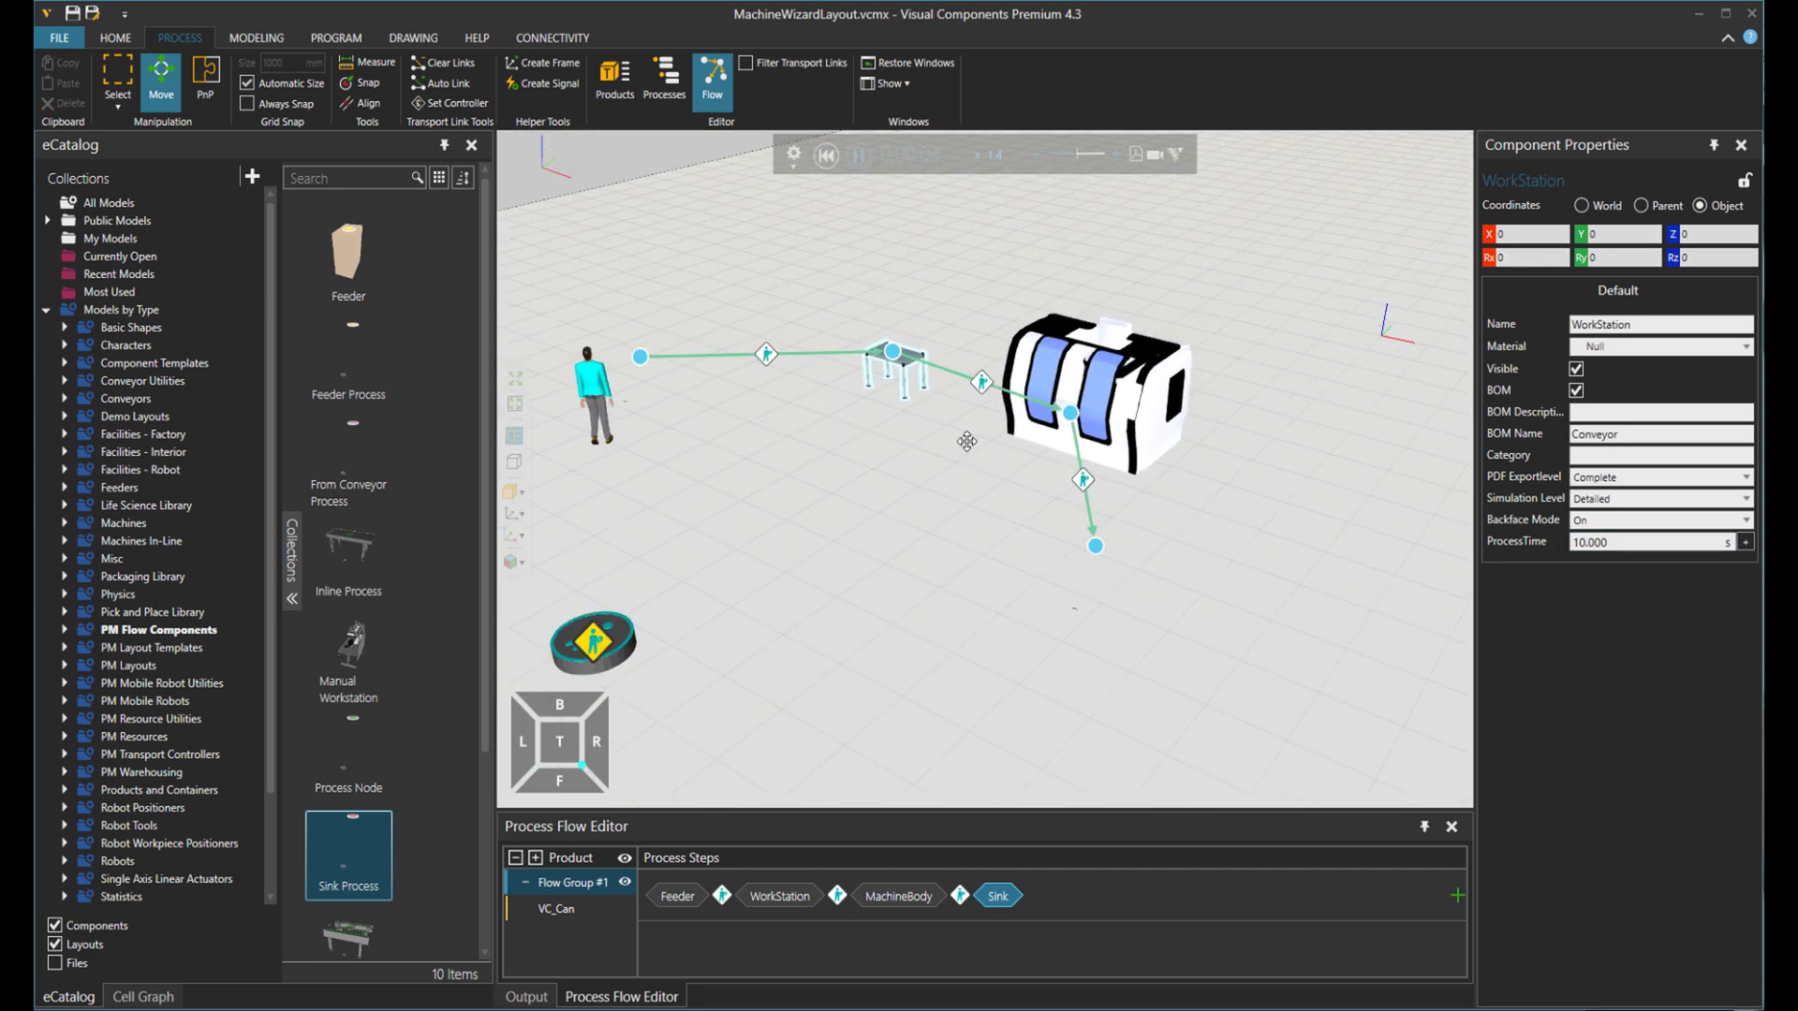
pyautogui.click(1114, 157)
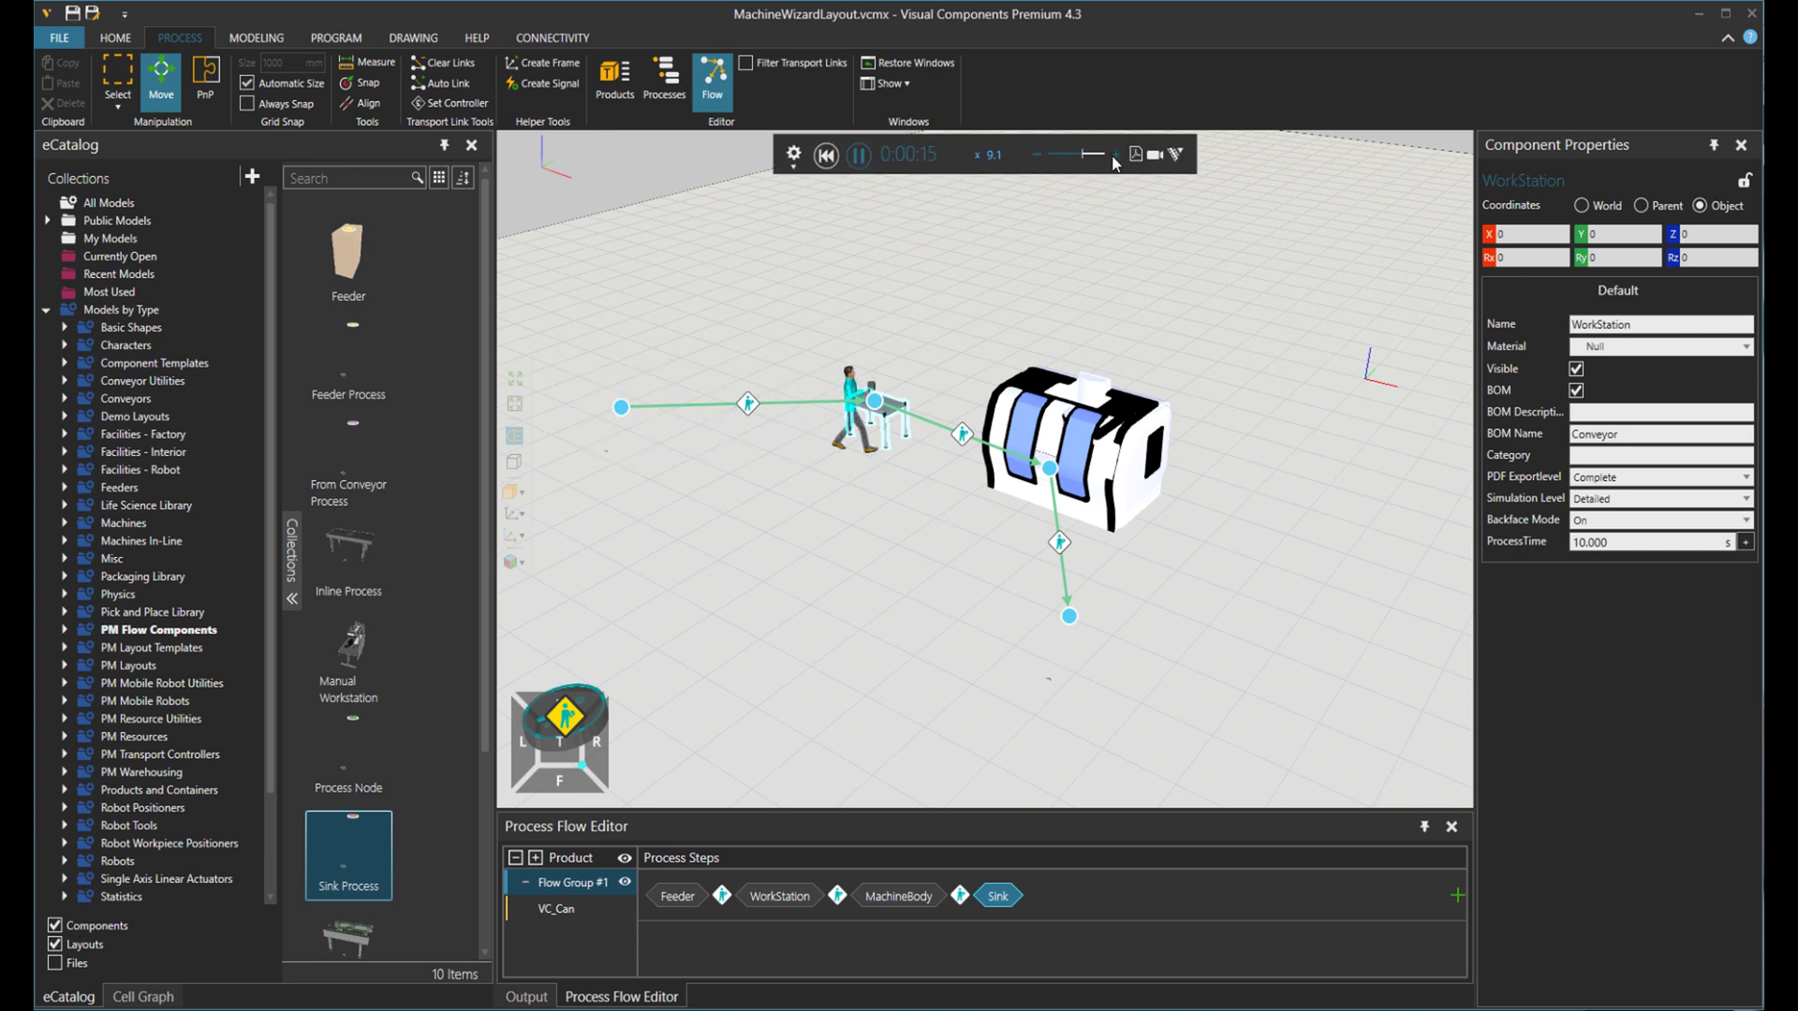
pyautogui.click(1037, 156)
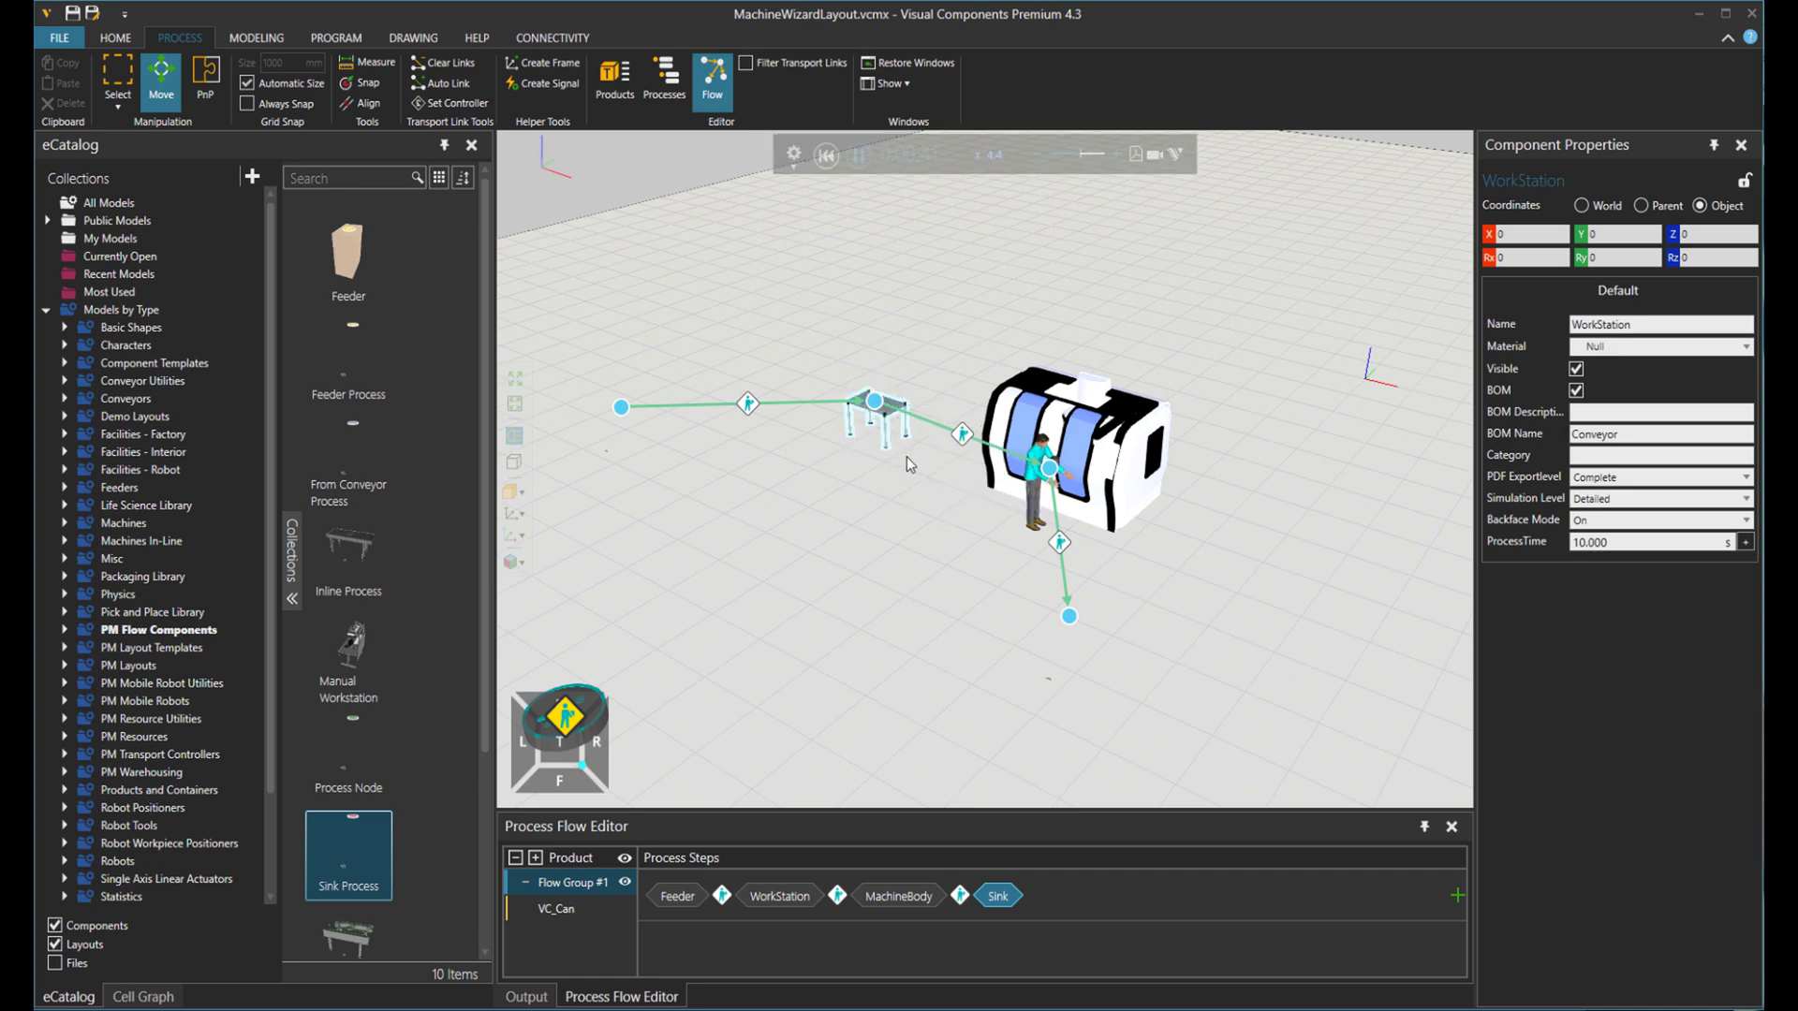
pyautogui.scroll(5, 1046, 528)
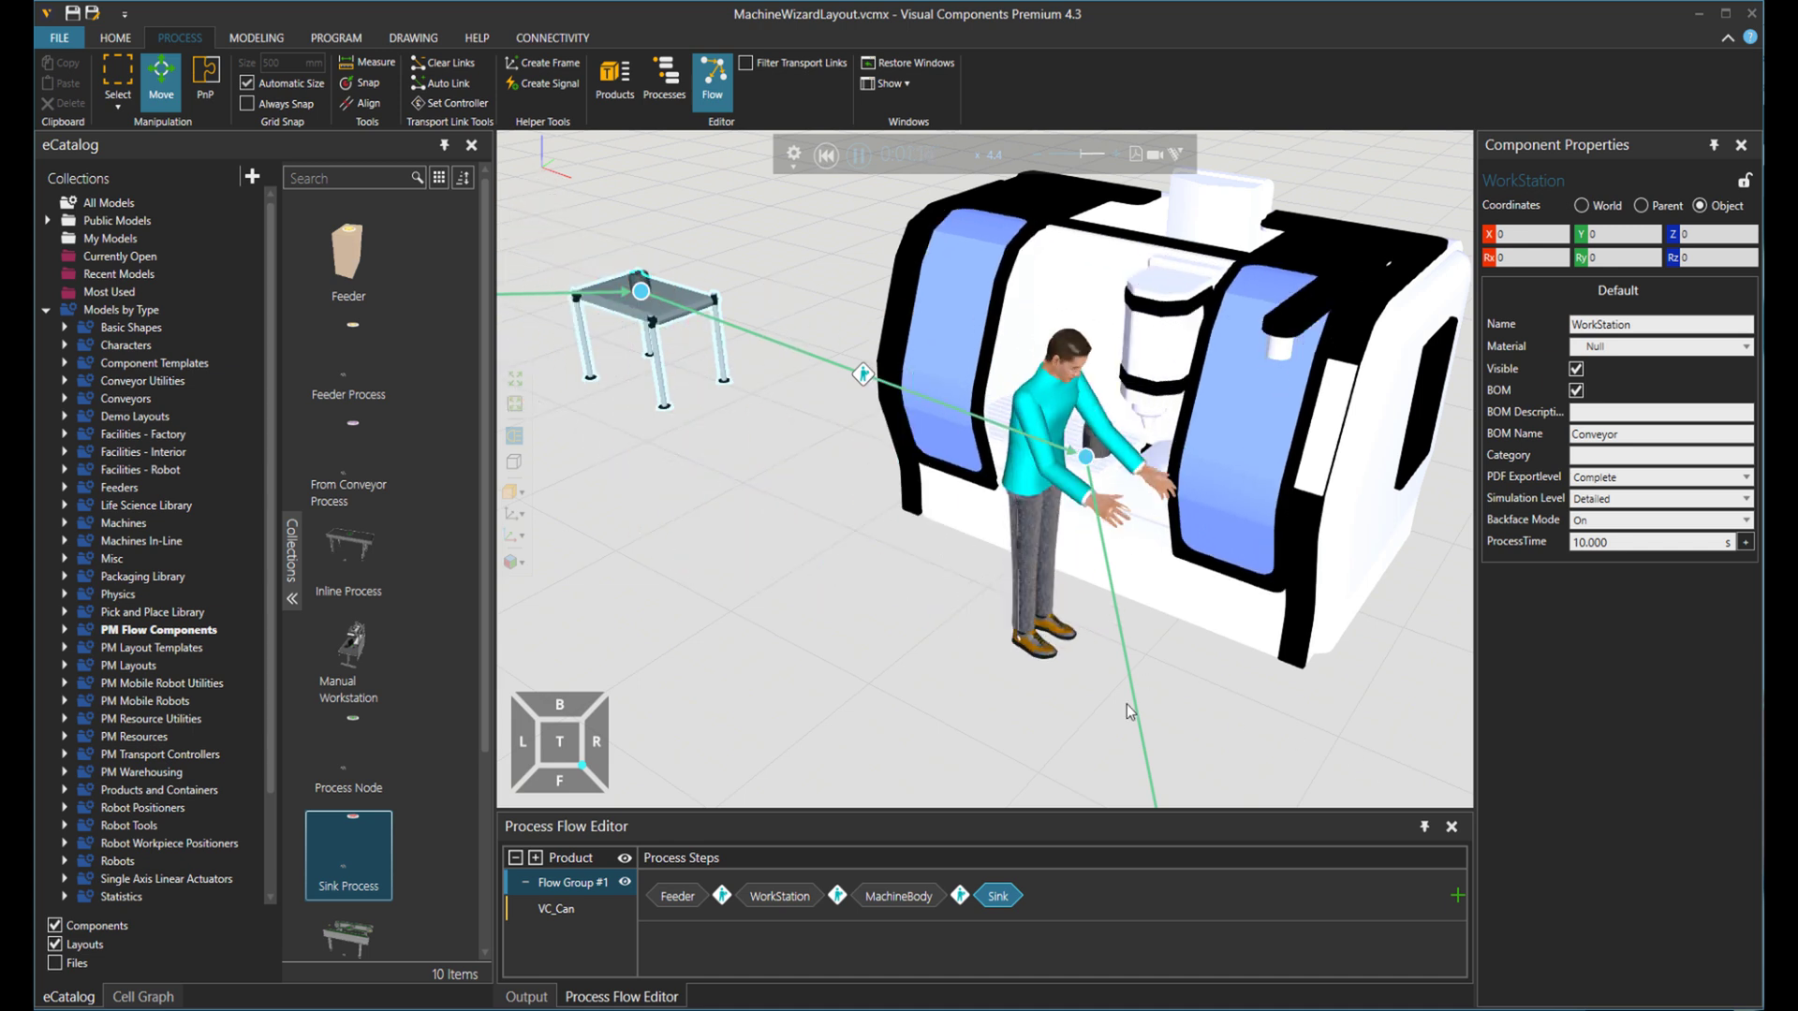
pyautogui.scroll(-2, 1208, 670)
pyautogui.moveTo(1219, 676); pyautogui.dragTo(824, 618, button='right')
# Step: Reset the simulation, then rotate ResourceLocation and ProductLocationApproach together to Rz 90
pyautogui.click(829, 155)
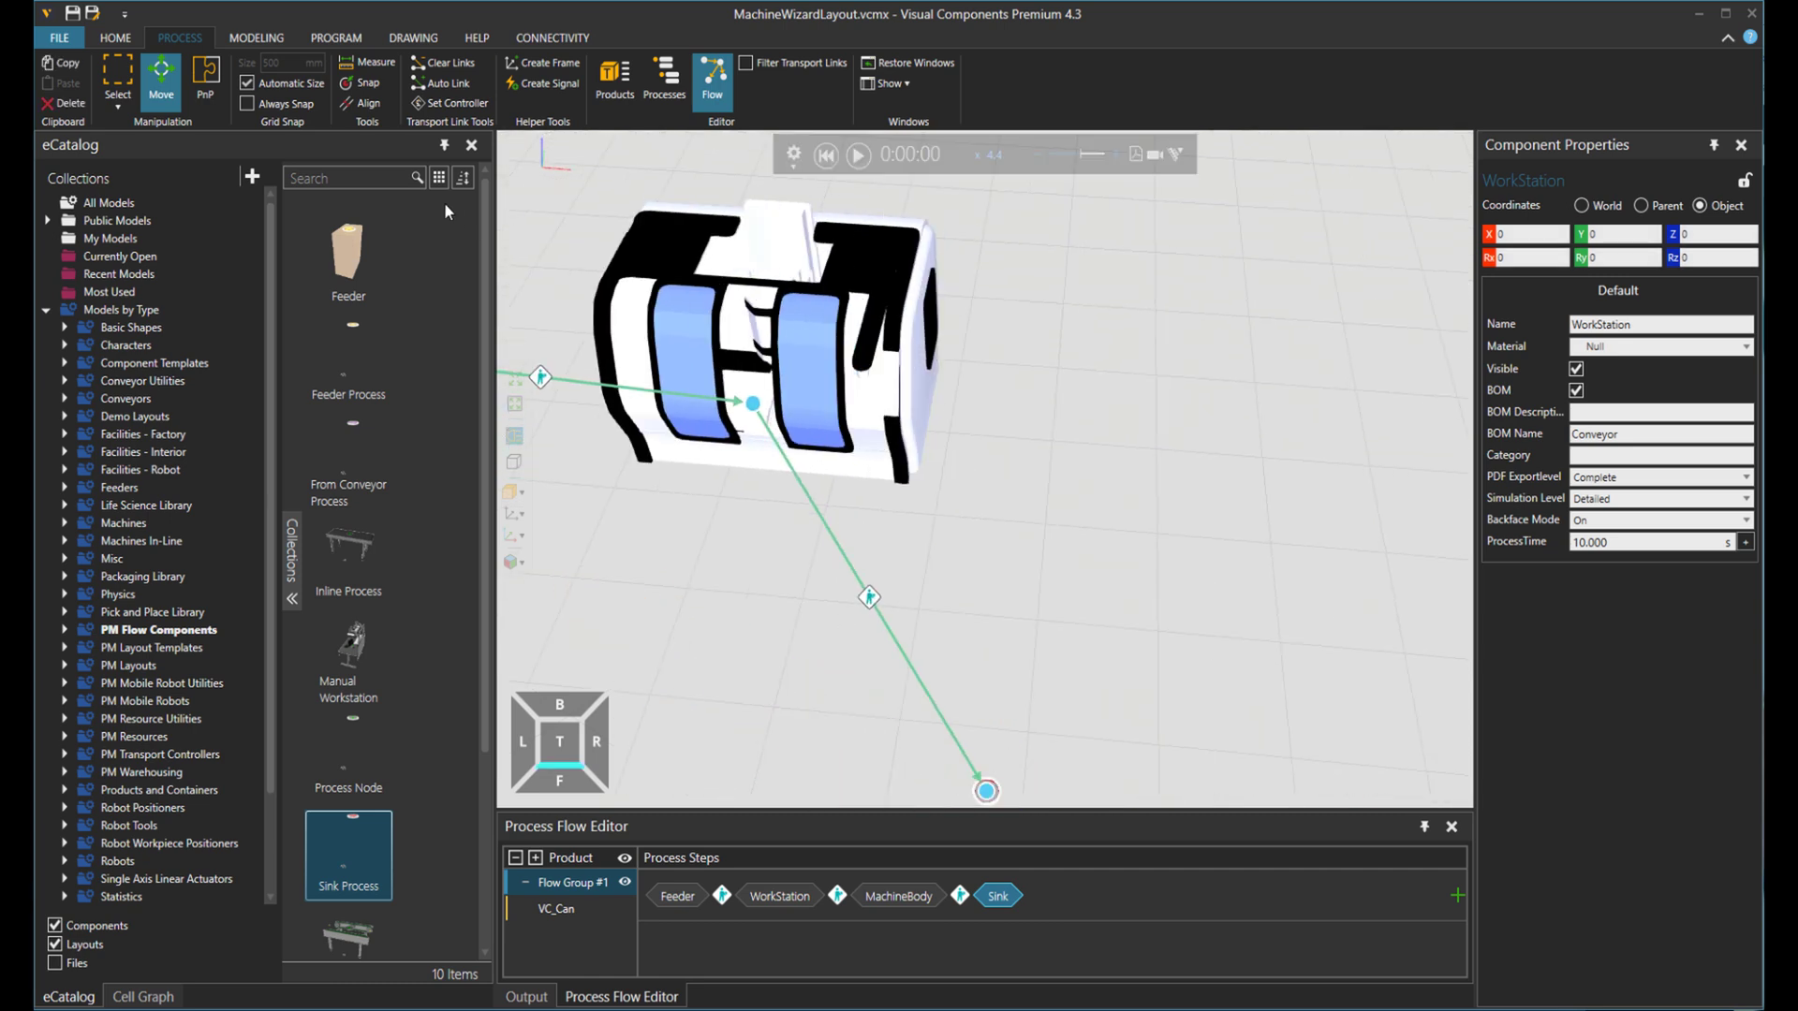
pyautogui.click(270, 41)
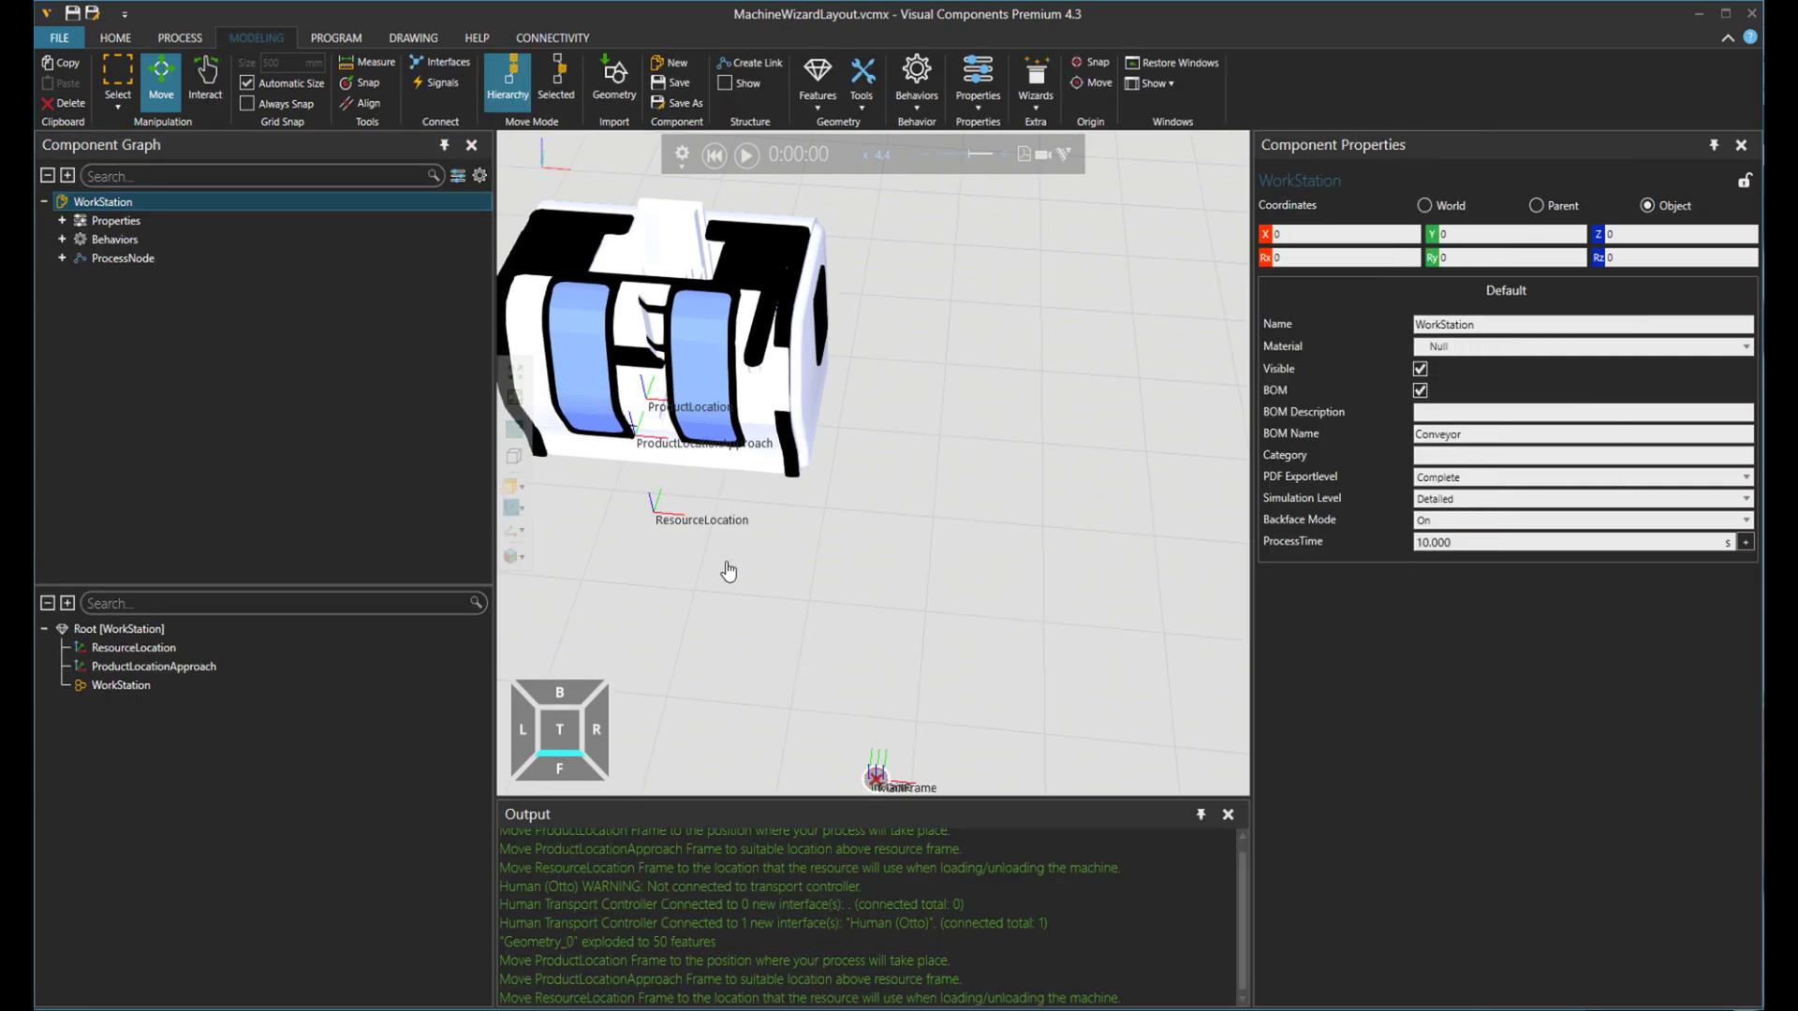
pyautogui.moveTo(754, 579); pyautogui.dragTo(858, 604, button='right')
pyautogui.scroll(5, 850, 578)
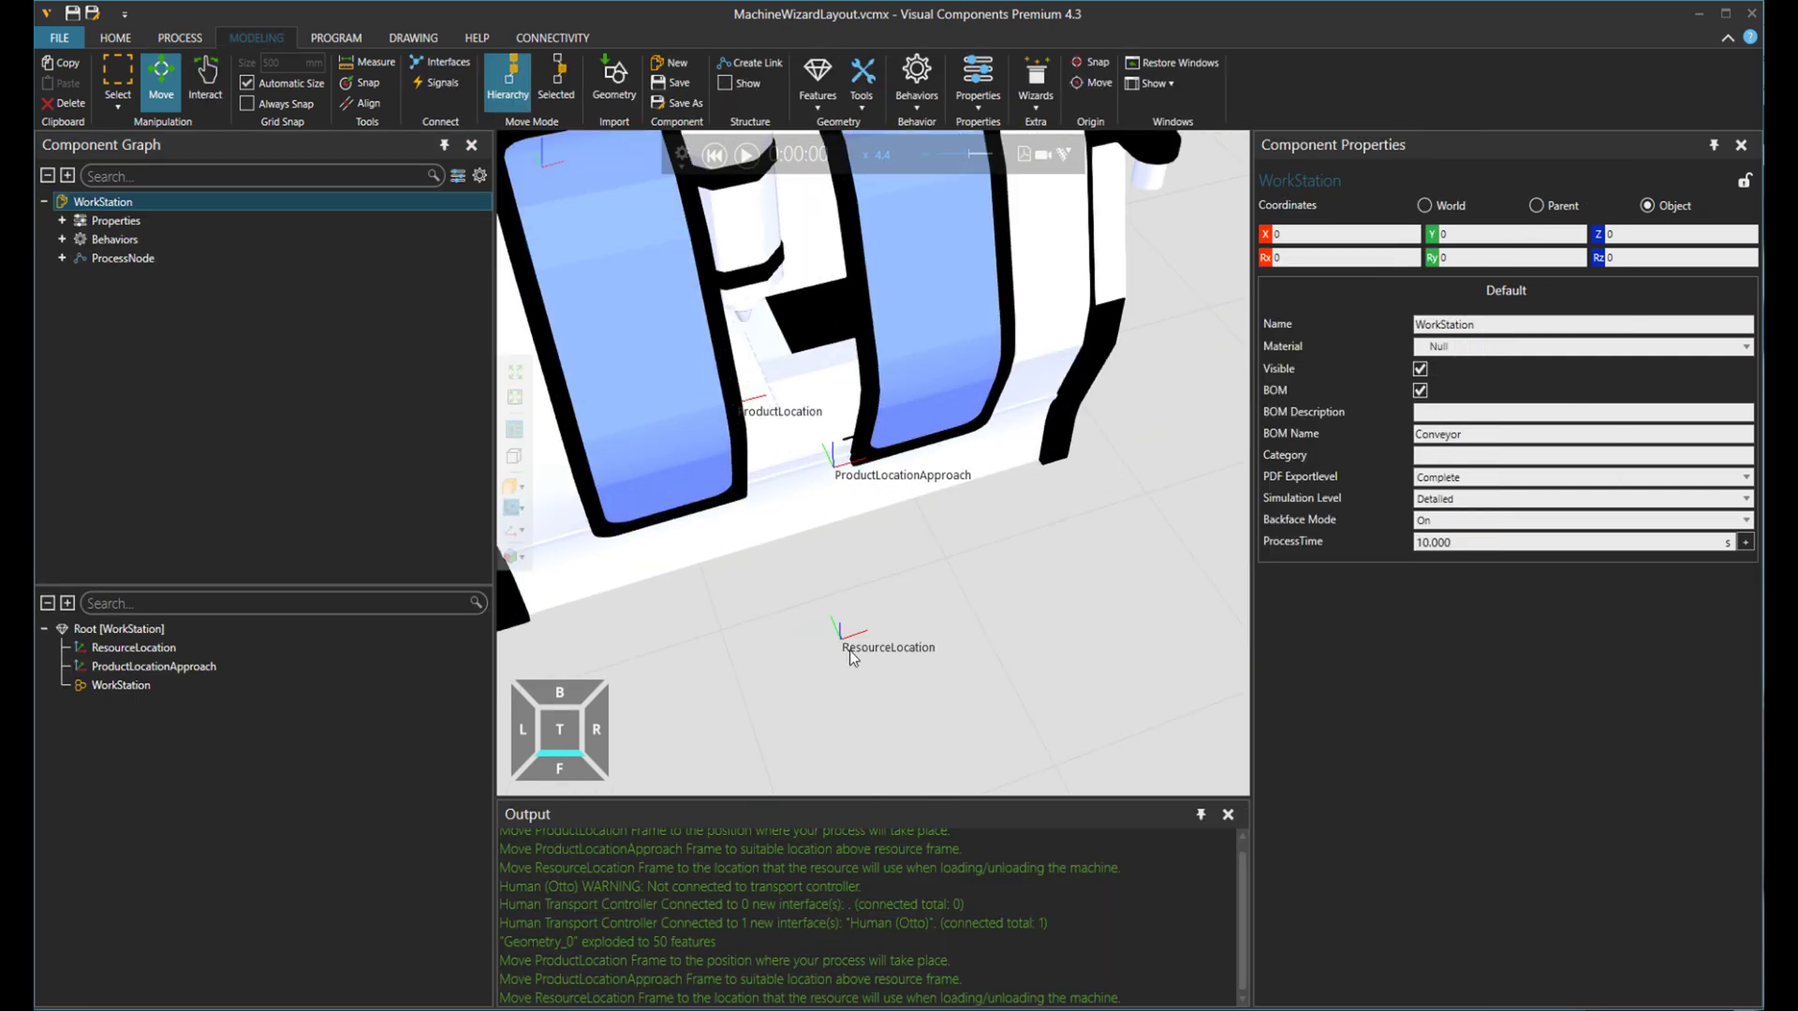
pyautogui.click(878, 656)
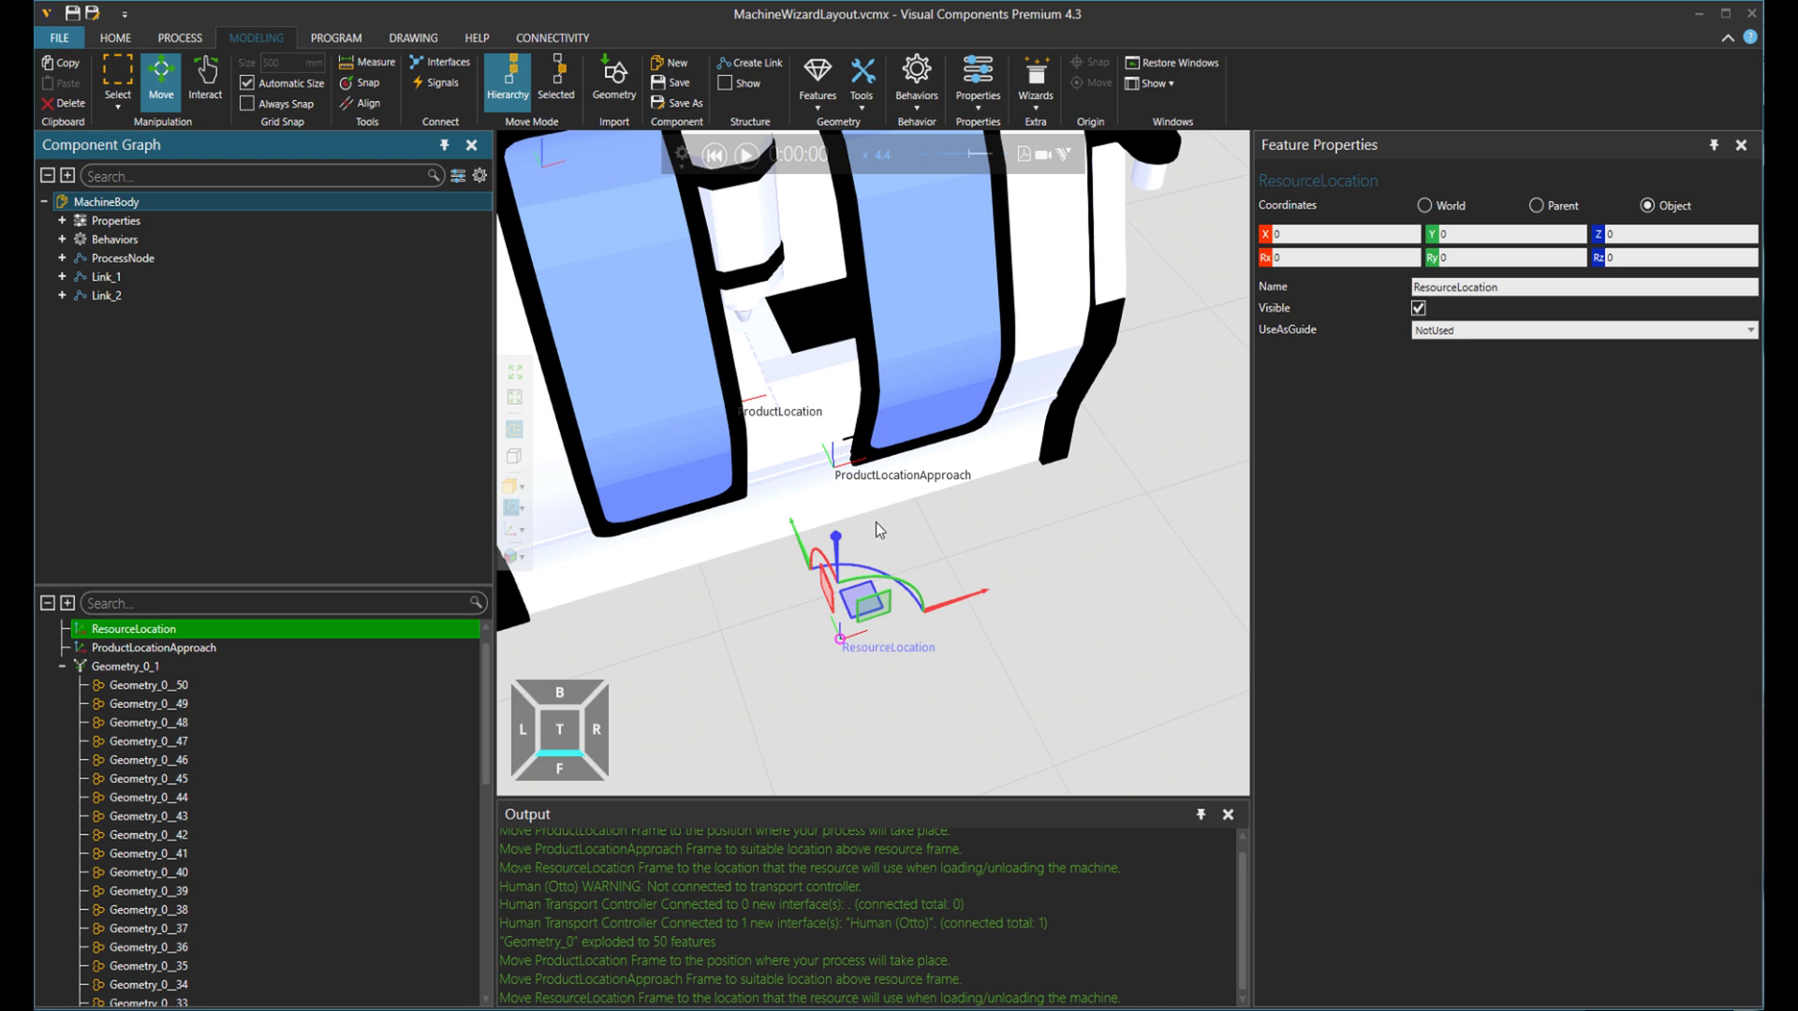
pyautogui.keyDown('ctrl'); pyautogui.click(840, 476); pyautogui.keyUp('ctrl')
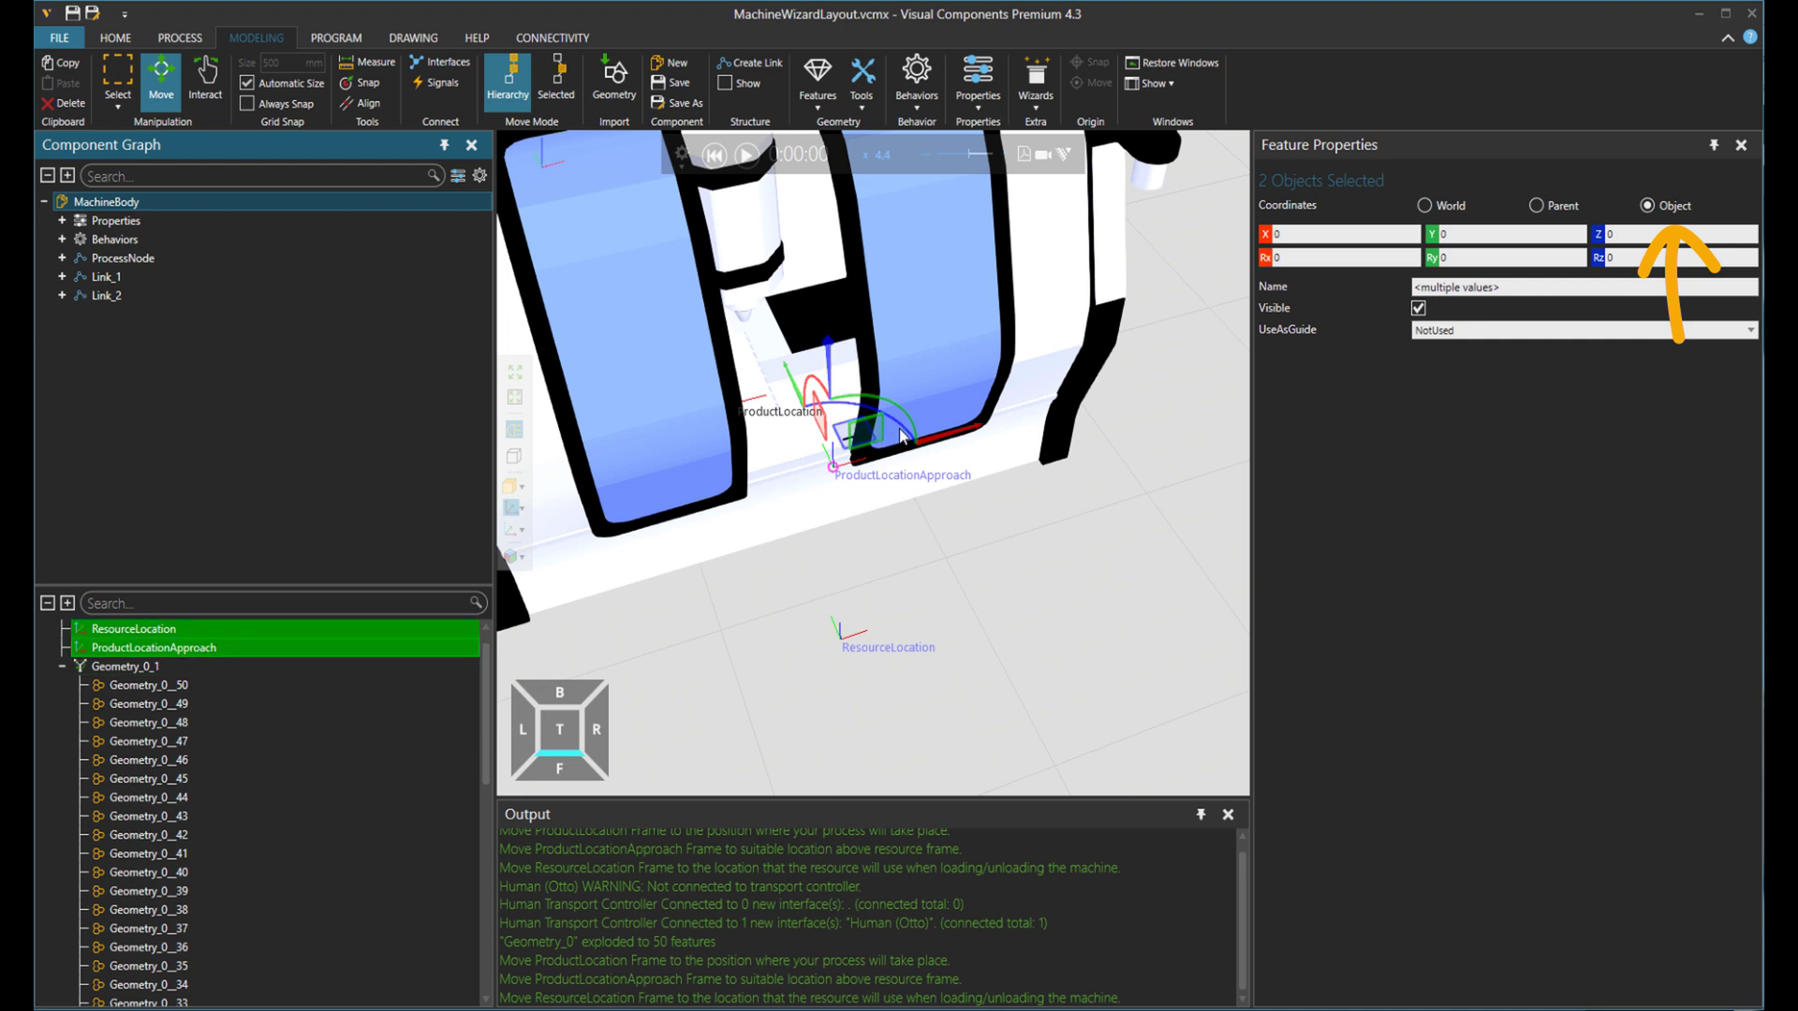
pyautogui.moveTo(876, 445); pyautogui.dragTo(761, 395)
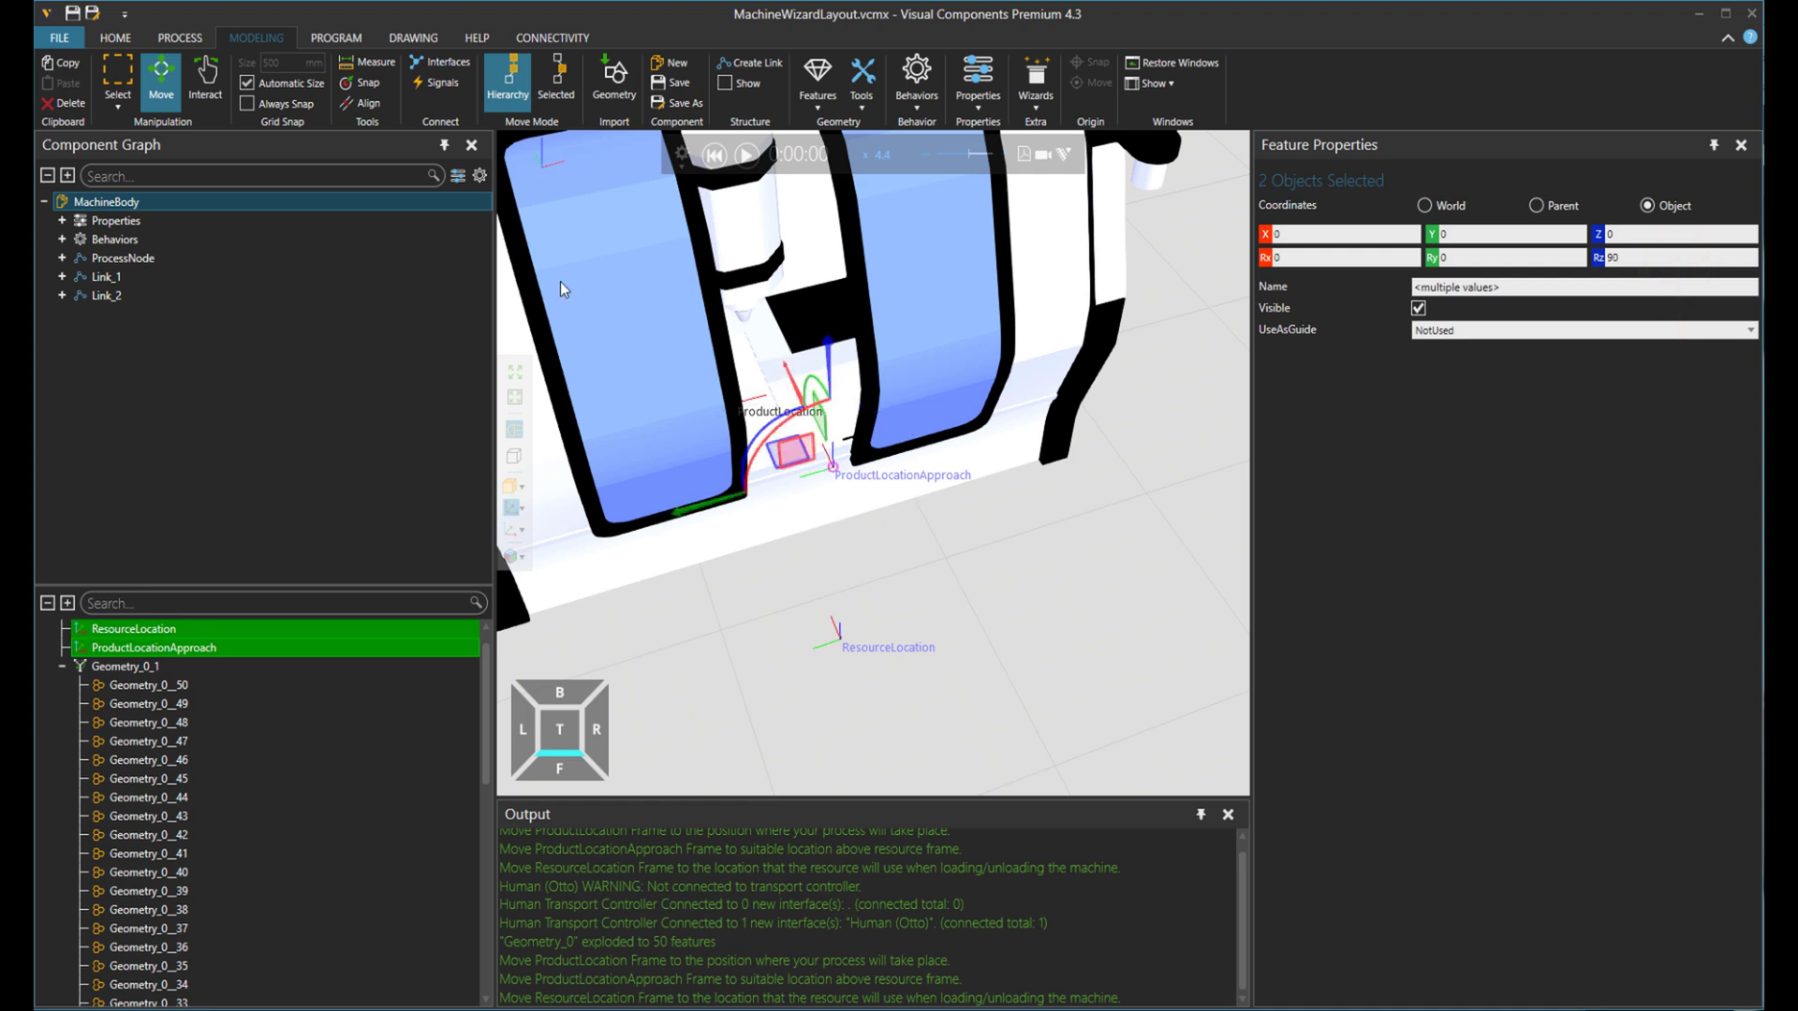
pyautogui.moveTo(871, 292); pyautogui.dragTo(942, 430, button='right')
pyautogui.click(181, 41)
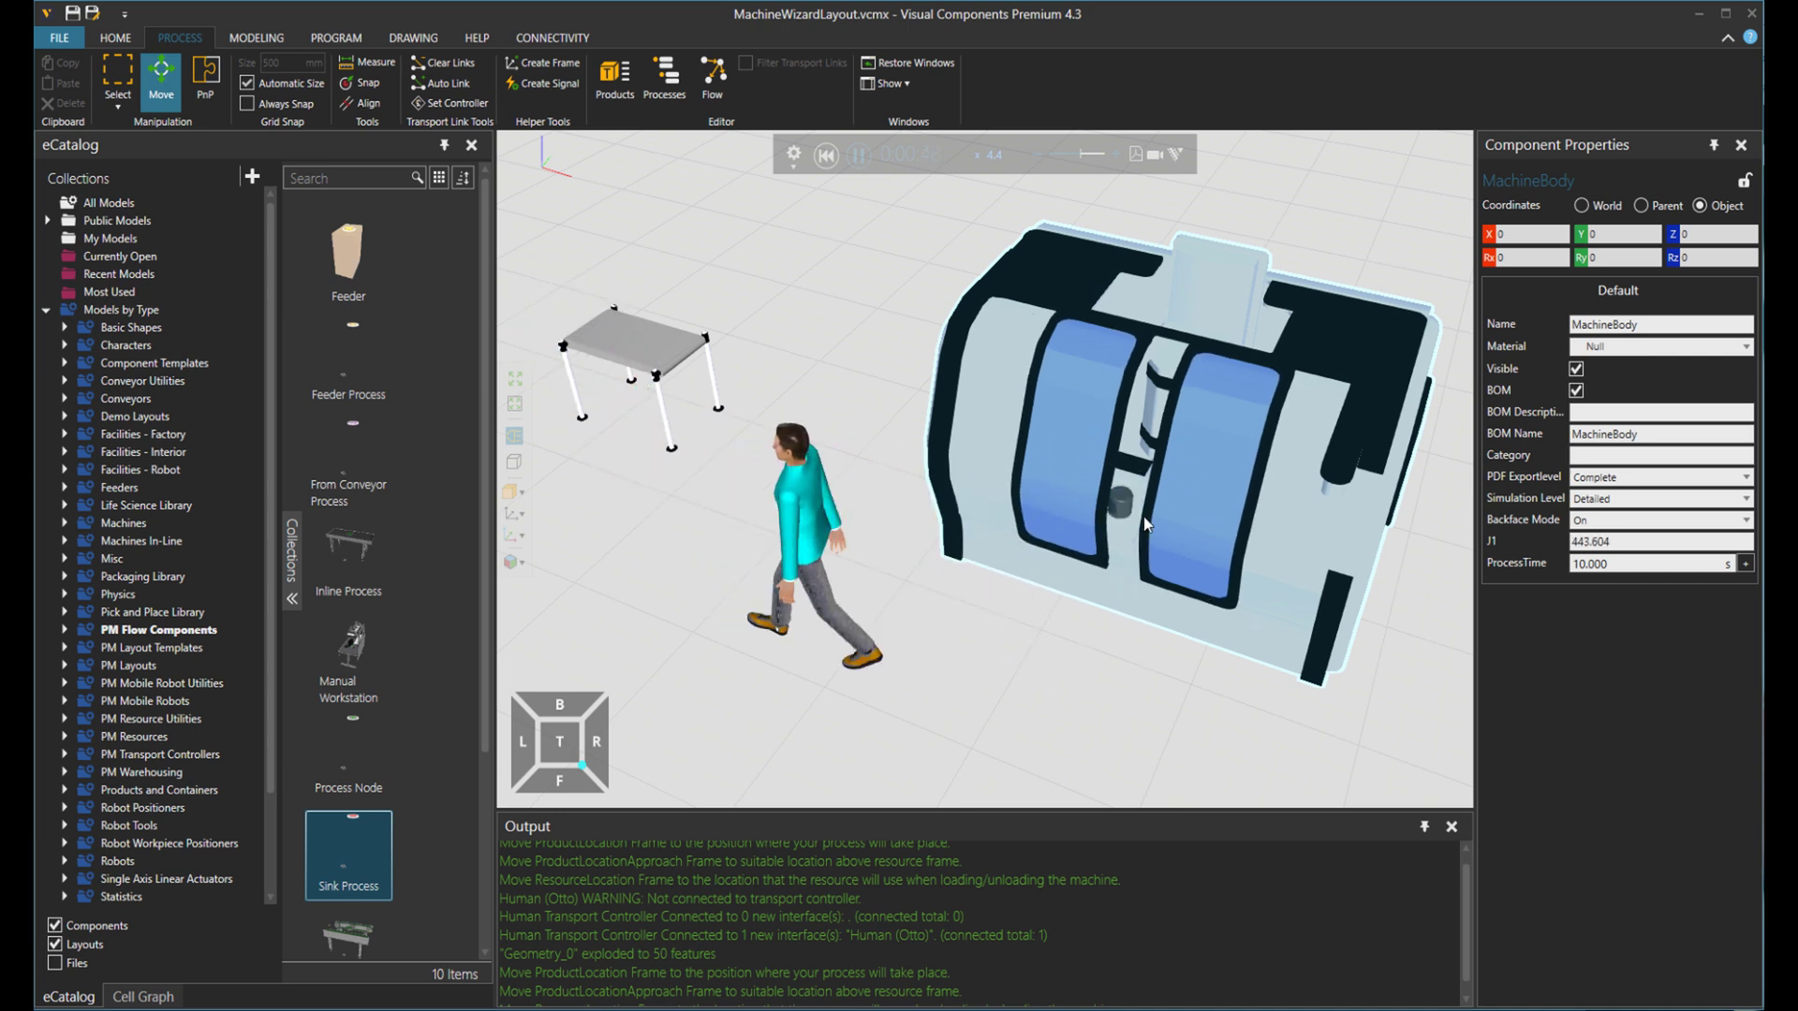
# Step: Pan and zoom the view to follow the operator carrying a part to the machine
pyautogui.scroll(-2, 1159, 503)
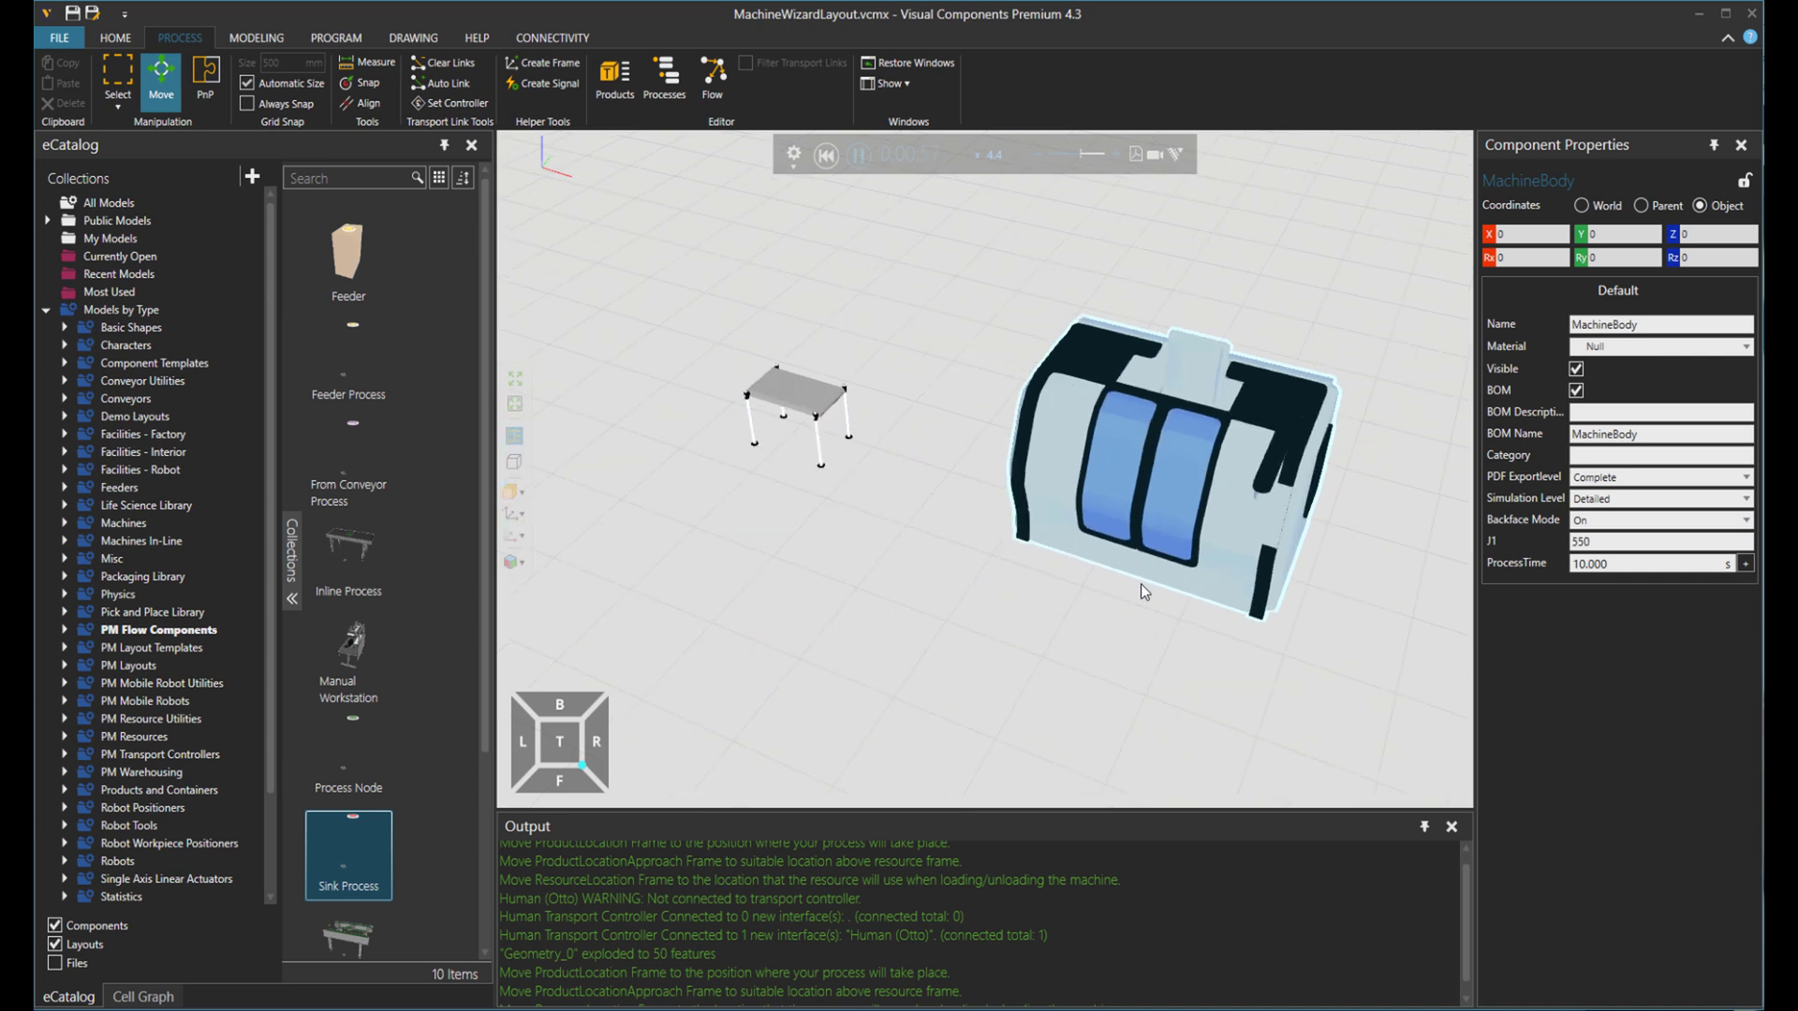
pyautogui.keyDown('ctrl'); pyautogui.moveTo(1141, 582); pyautogui.dragTo(1038, 528, button='right'); pyautogui.keyUp('ctrl')
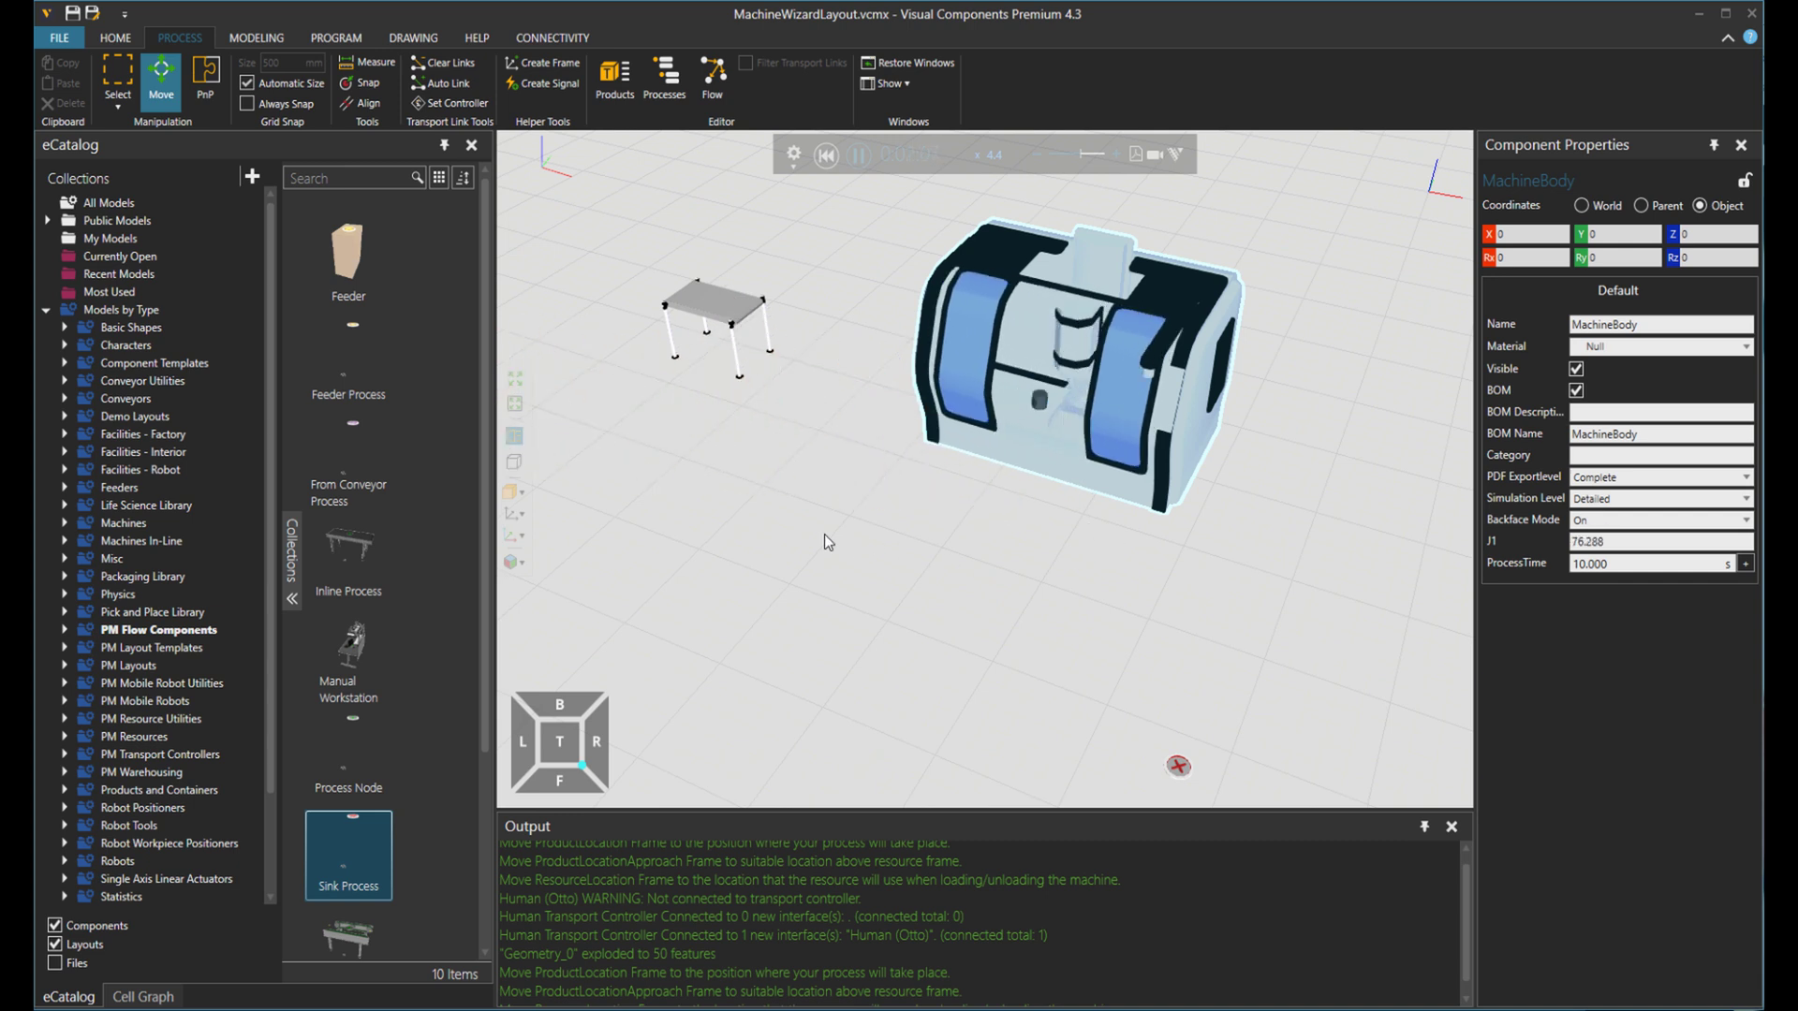
pyautogui.moveTo(819, 534); pyautogui.dragTo(998, 497, button='middle')
pyautogui.scroll(-2, 998, 496)
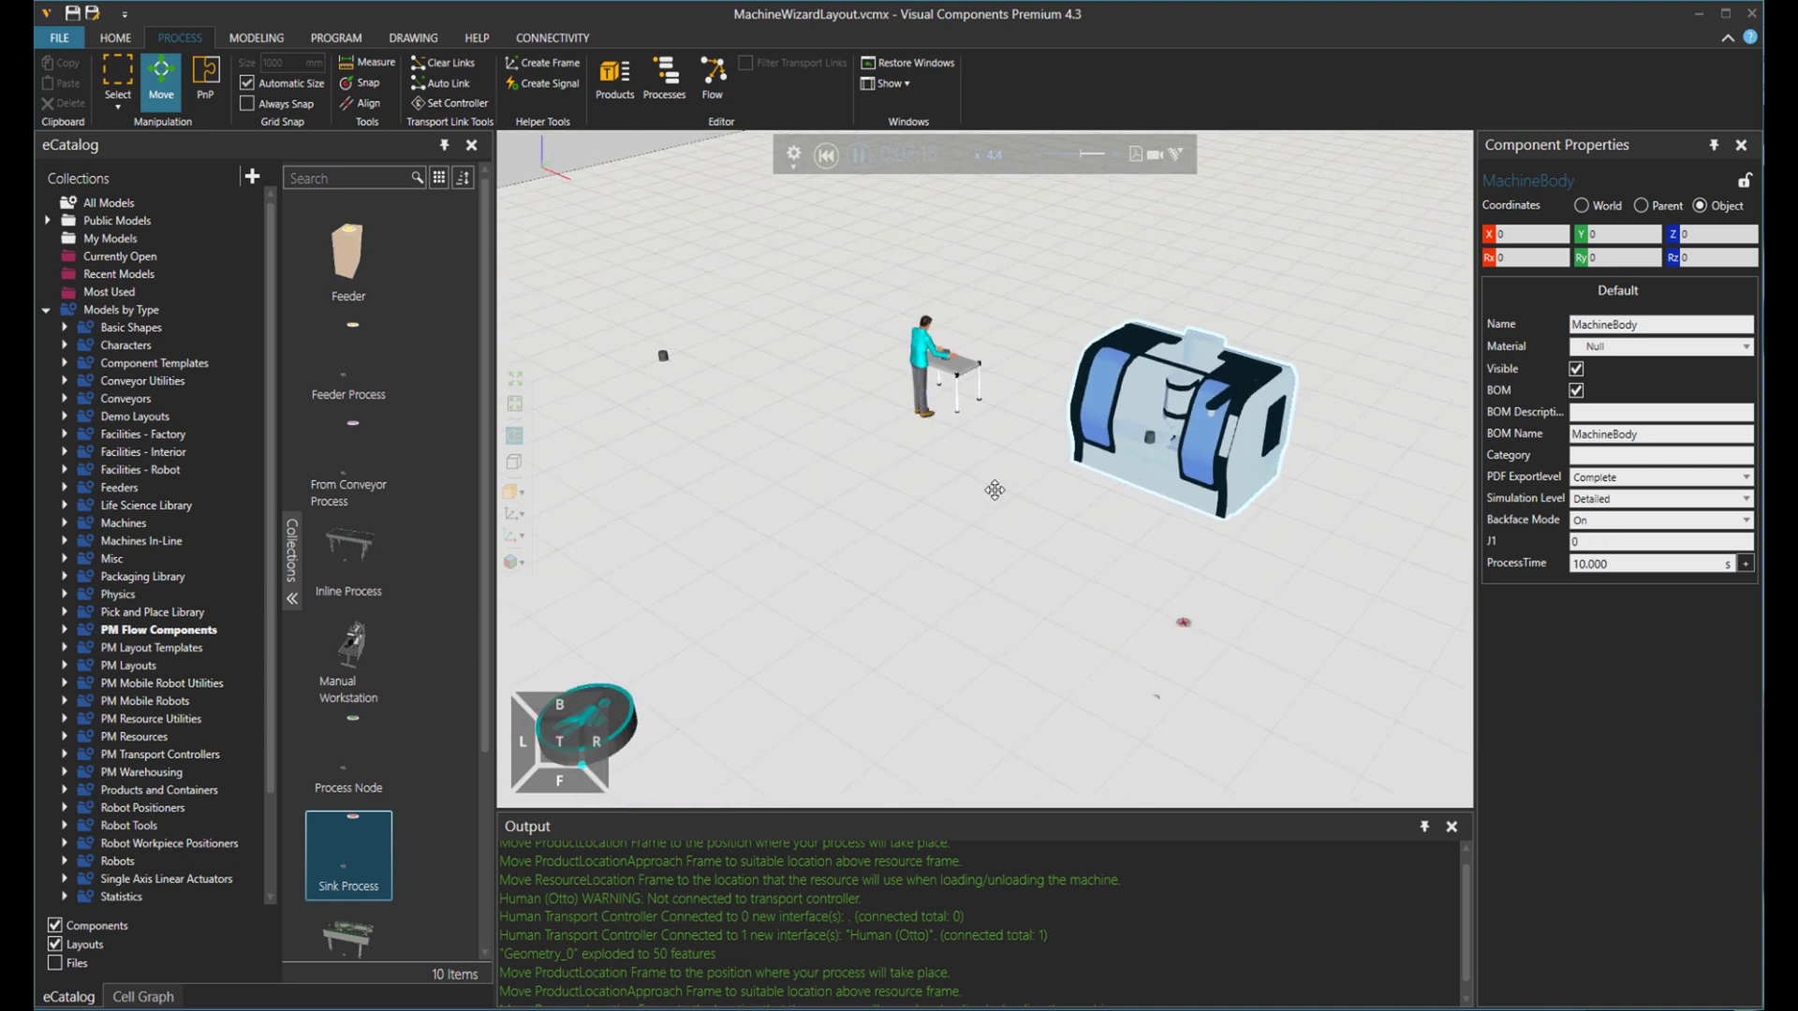